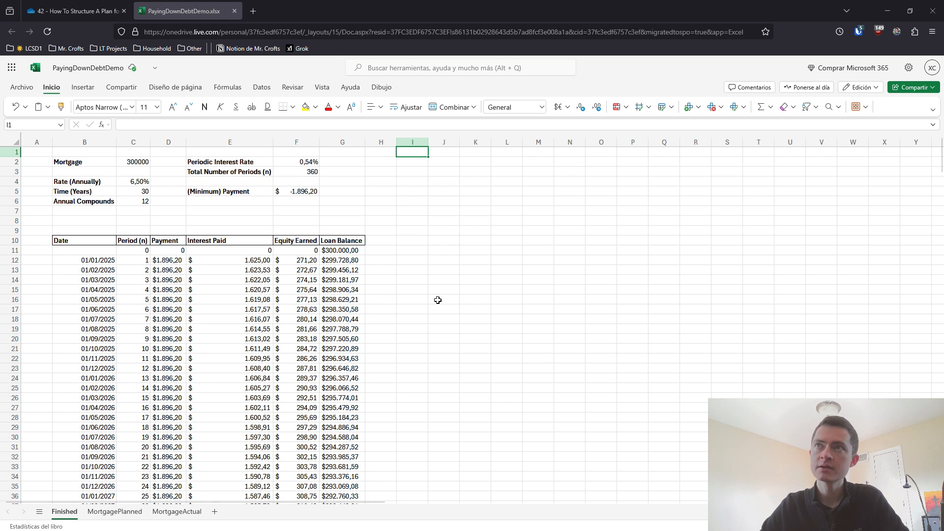
Inspect the formulas behind the starting loan balance, payment, interest paid and equity earned in the finished amortization table
left_click(354, 250)
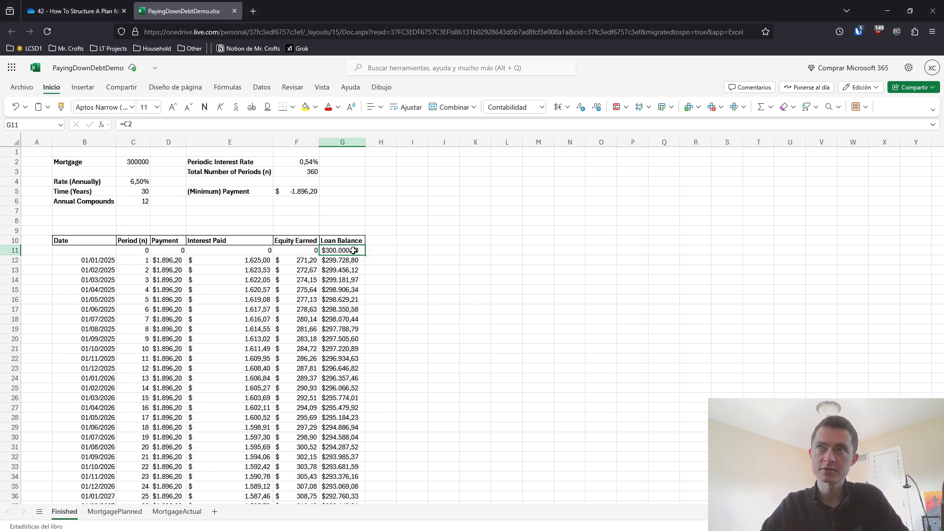
left_click(166, 258)
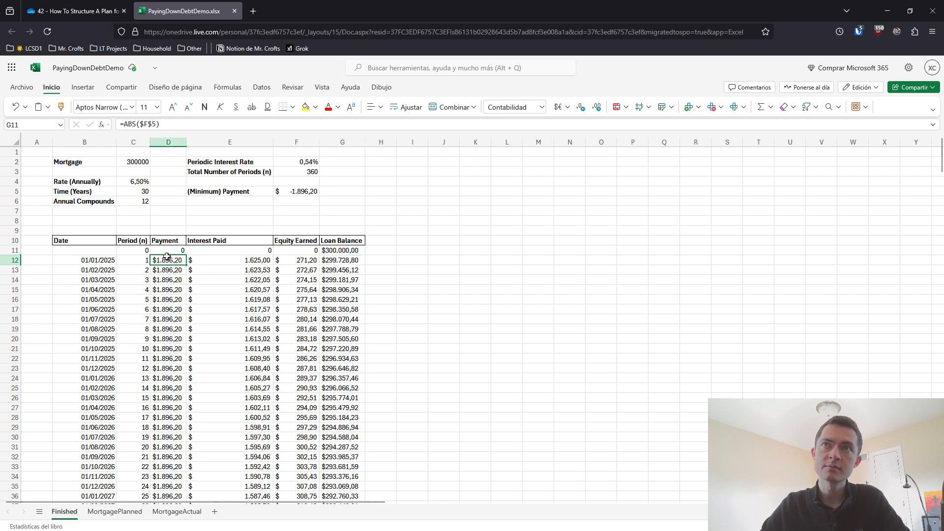
left_click(178, 272)
left_click(179, 281)
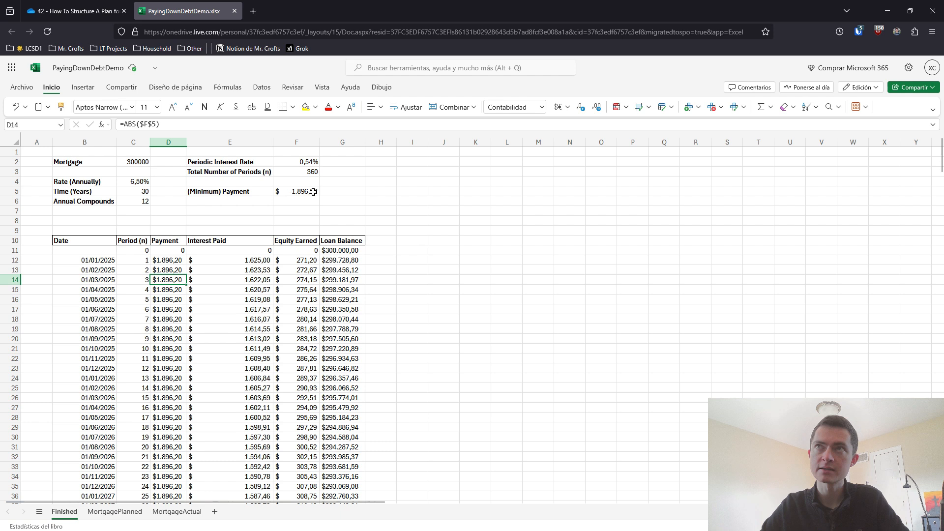
left_click(241, 277)
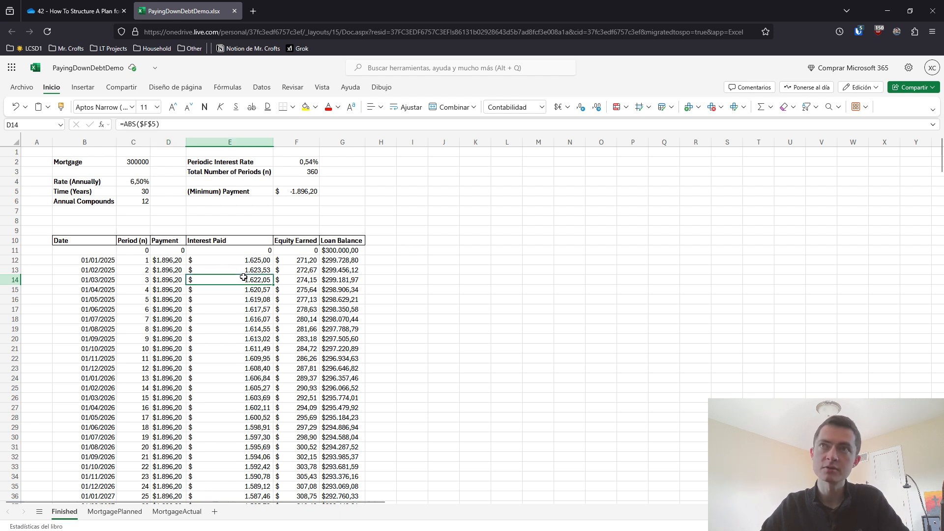
left_click(299, 278)
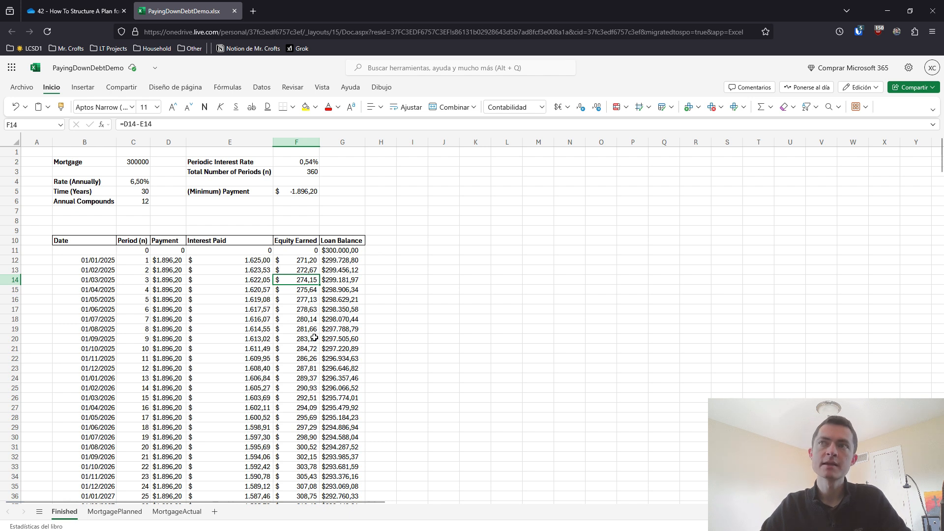
Set the period 3 payment in D14 to 2500 and check that row's equity earned and loan balance
left_click(174, 280)
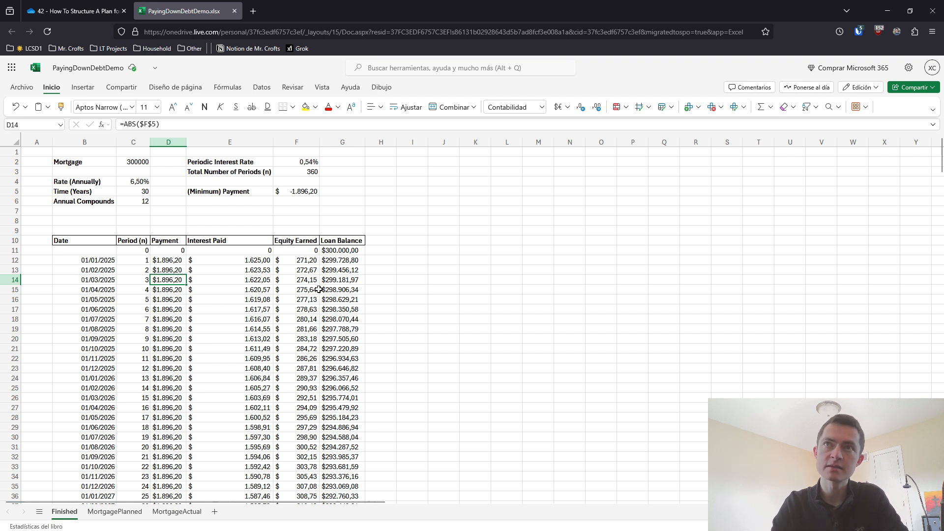
type("2500")
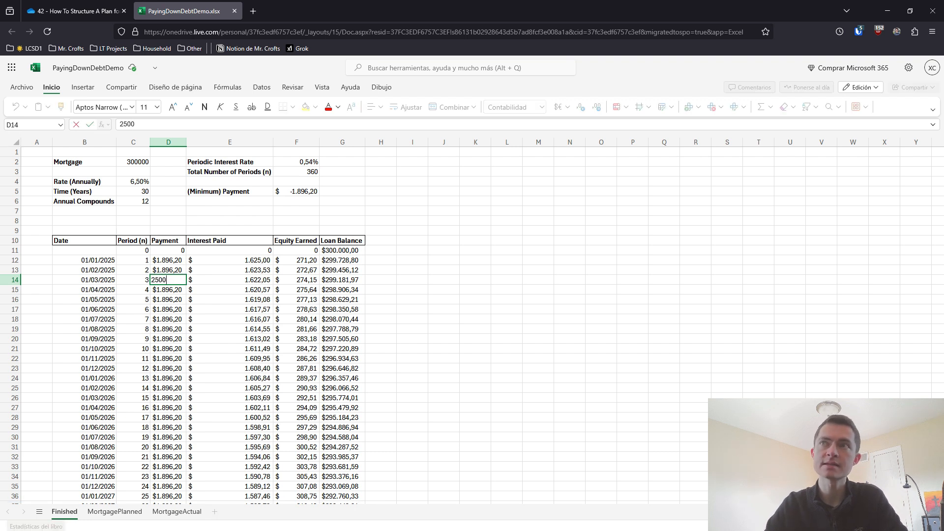
key("Return")
left_click(301, 279)
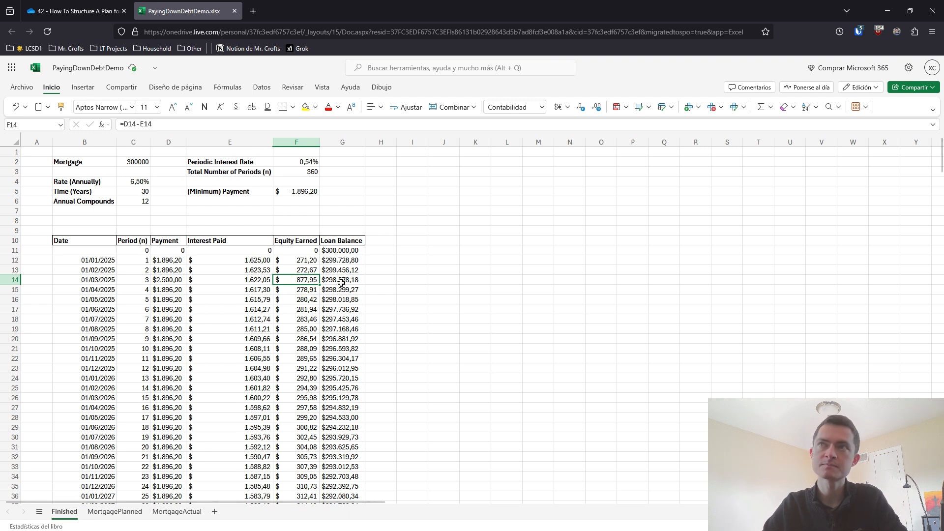
left_click(340, 279)
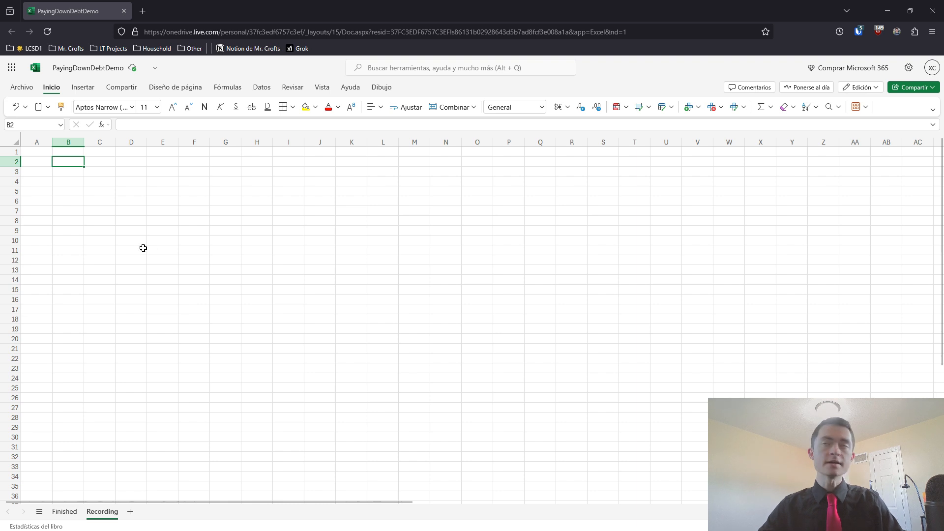
Enter the label "Mortgage" in cell B2 of the blank Recording sheet
left_click(74, 160)
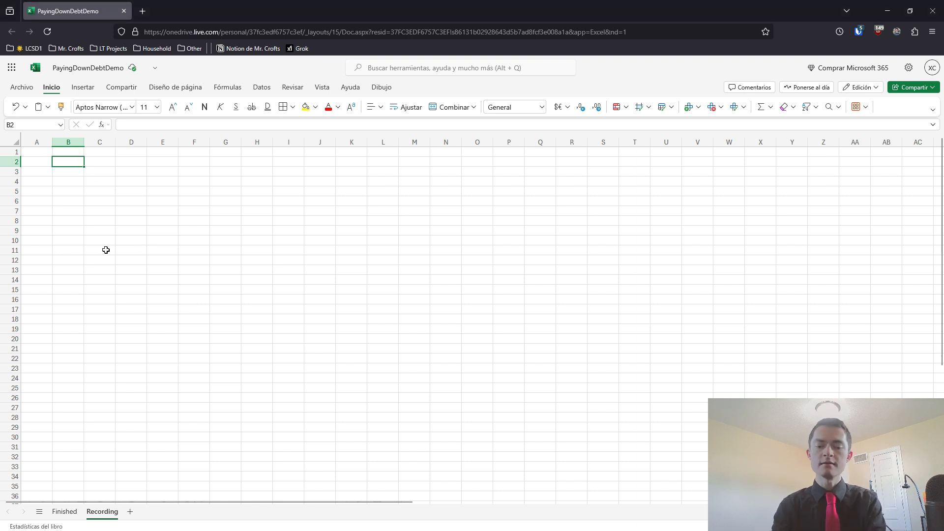
type("M")
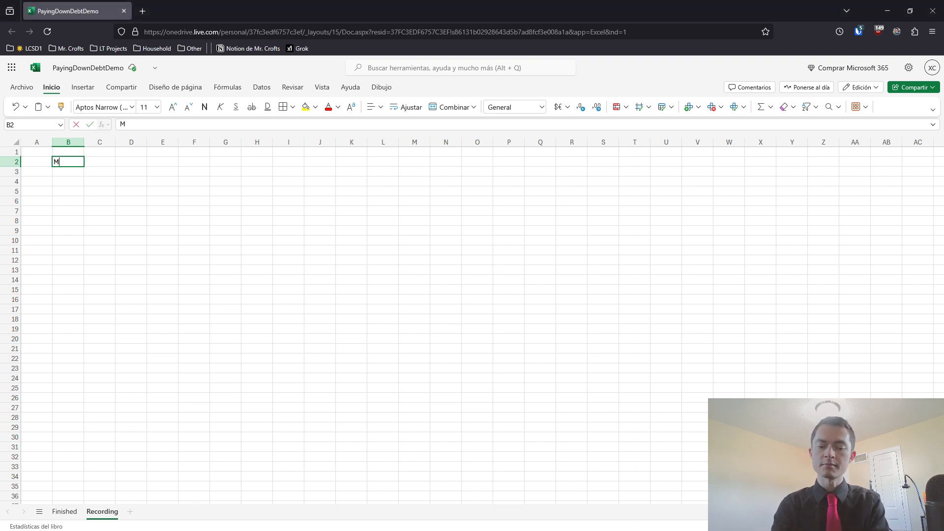
type("ortgage")
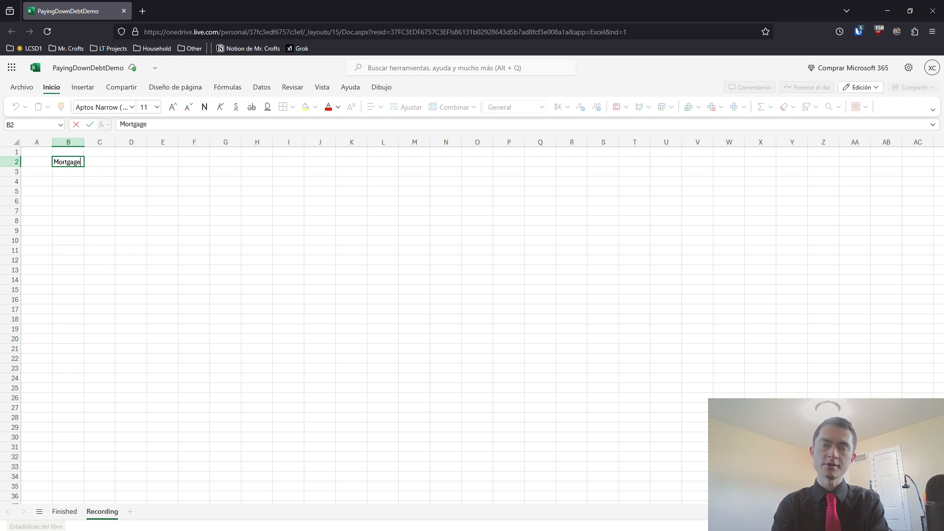
key("Return")
key("Return")
Enter the label "Rate (Annually)" in B4, leaving one empty row below the Mortgage label
type("L")
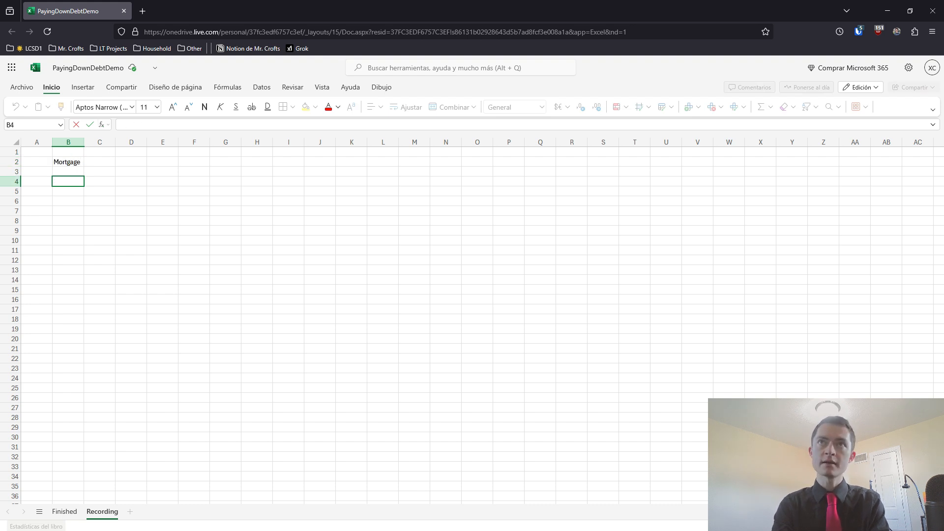
key("Up")
key("Up")
key("Down")
key("Down")
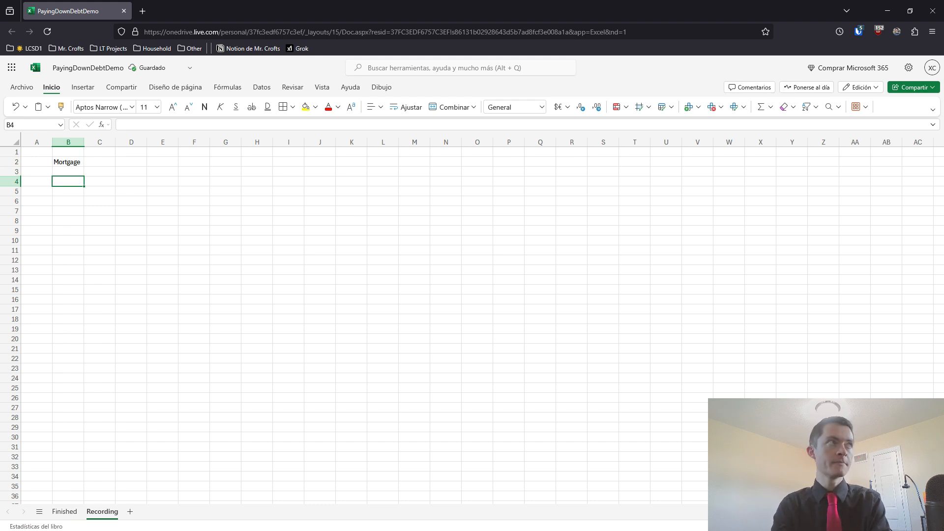
type("Rate (Annually")
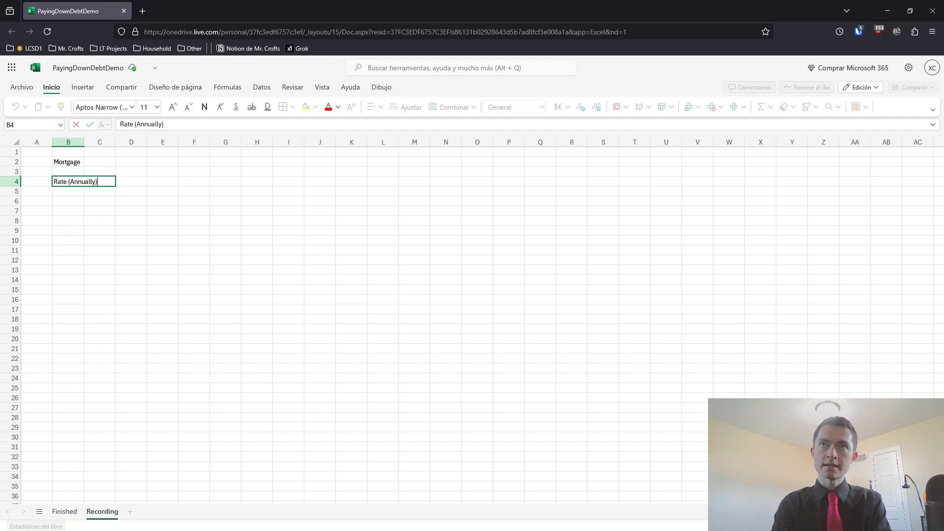
key("Return")
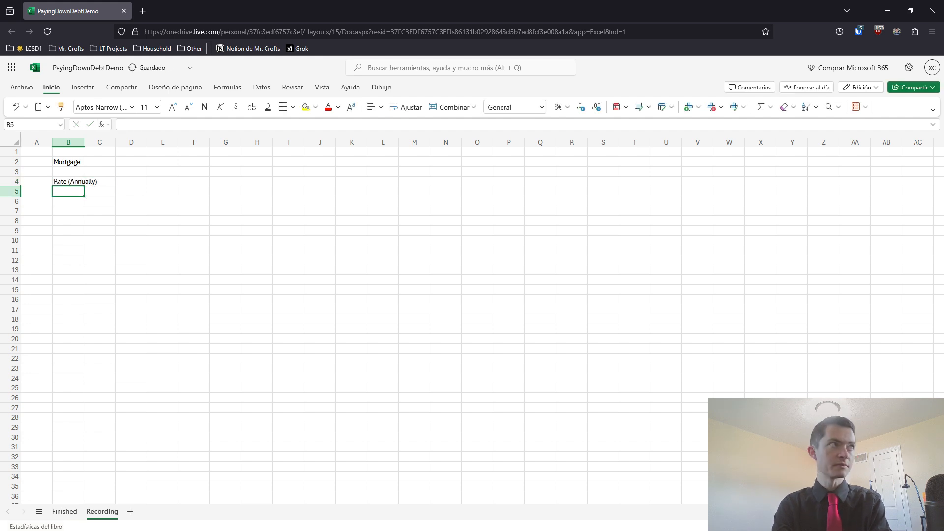
Enter the labels "Time (Years)" in B5 and "Annual Compounds" in B6
type("Time")
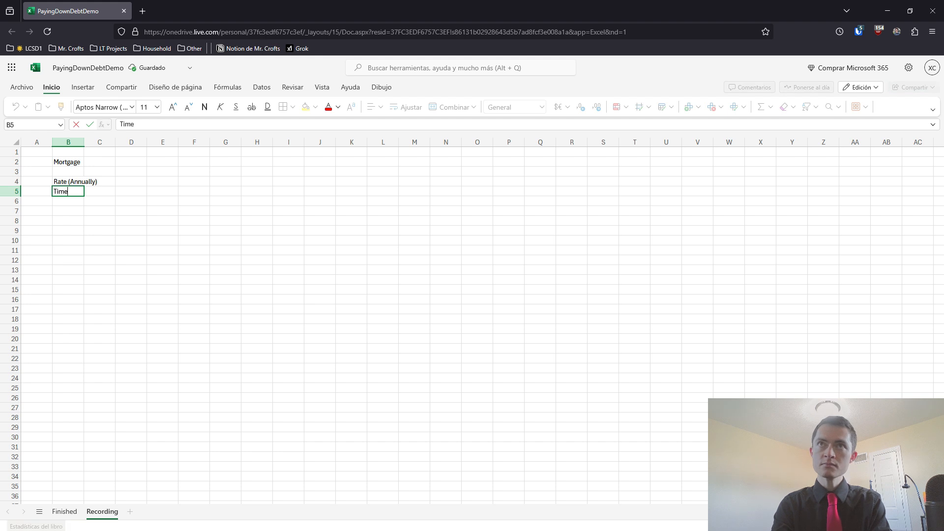
type(" (Years")
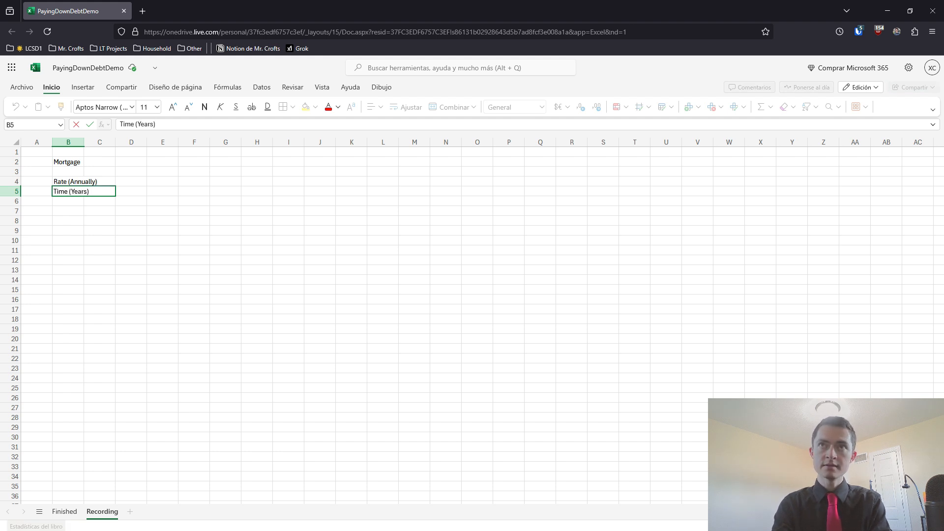
key("Return")
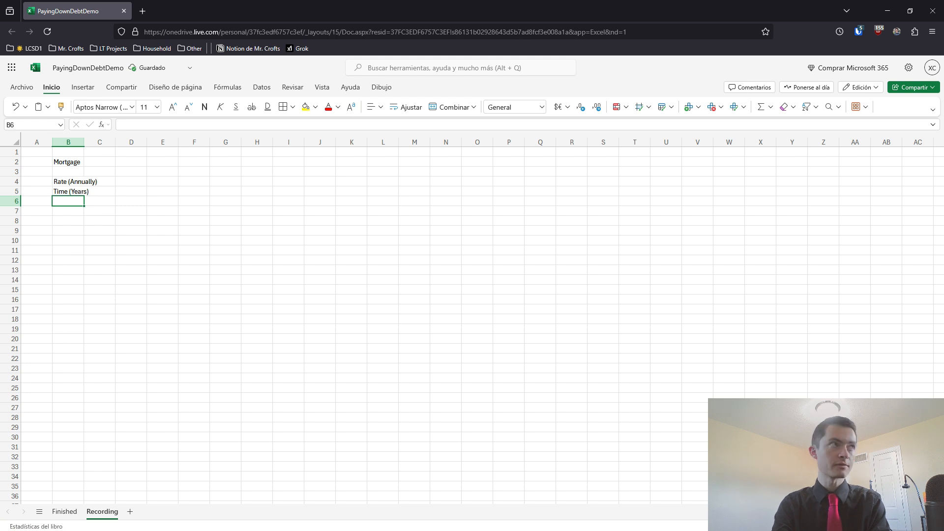
type("Annual Compounds")
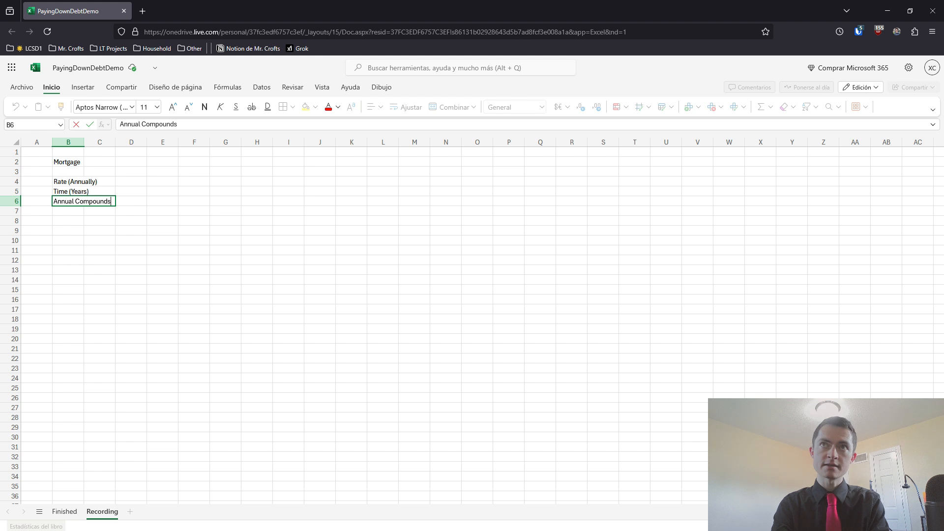
key("Return")
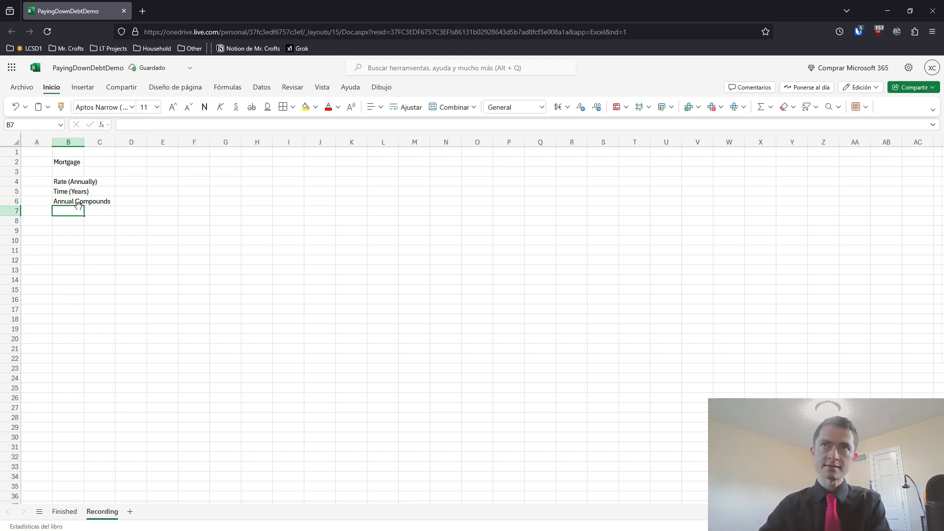
Make the labels in B2 and B4:B6 bold and autofit column B to their width
left_click(71, 164)
left_click_drag(68, 181, 73, 202)
left_click(205, 107)
left_click(104, 152)
double_click(83, 142)
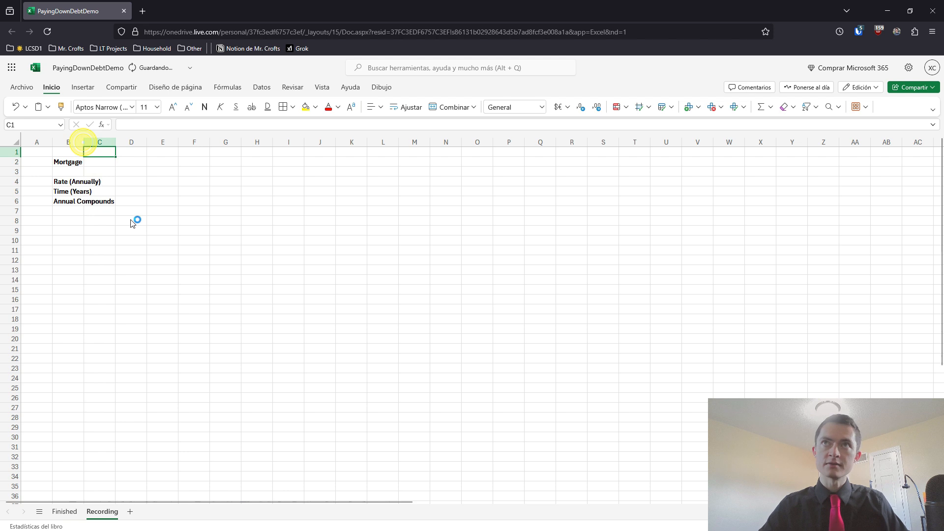
Enter the label "Periodic Interest Rate" in cell D2
left_click(164, 162)
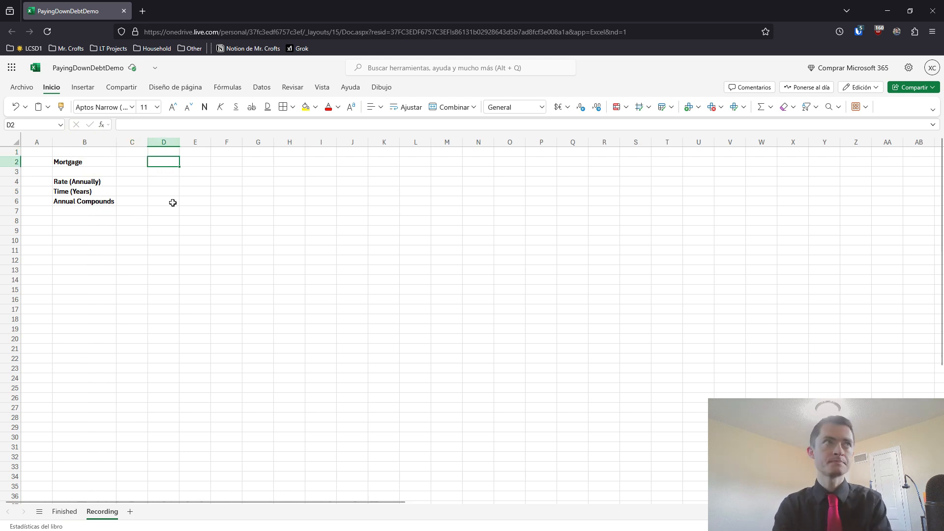
type("Period")
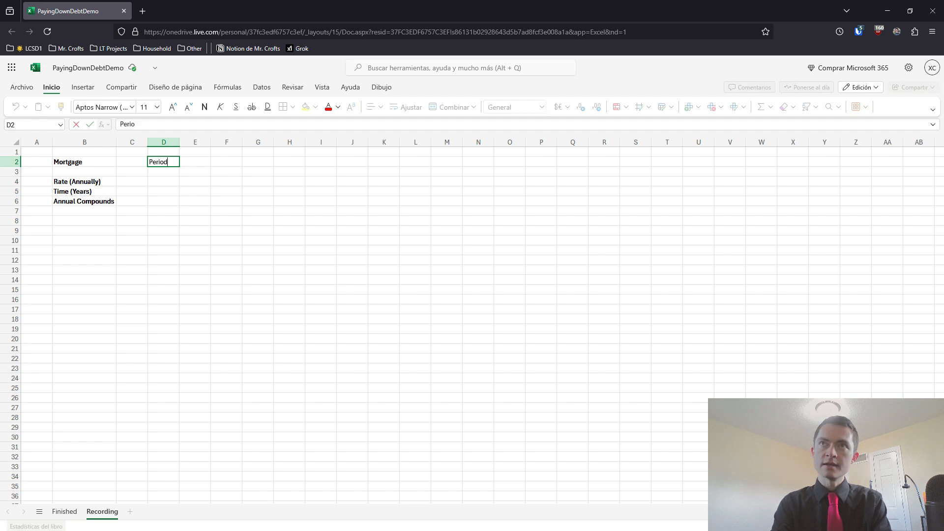
type("ic In")
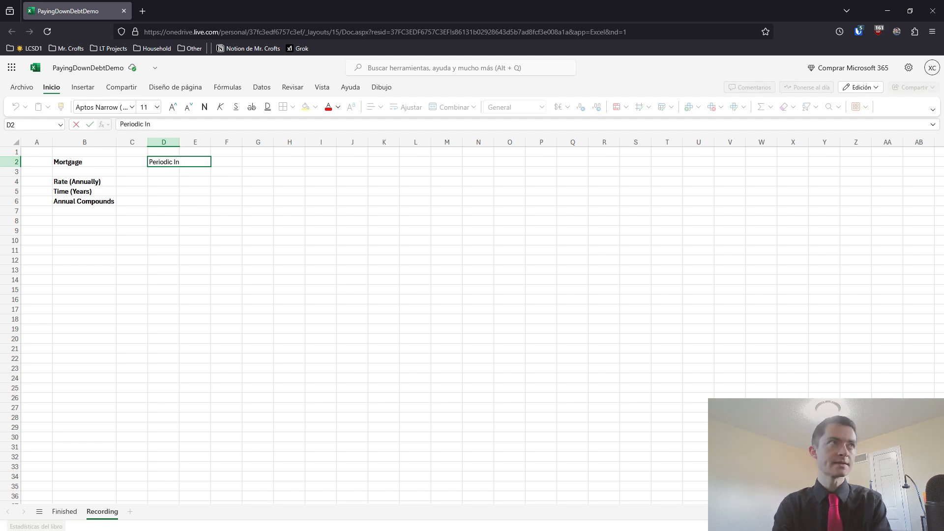
type("terest Rate")
key("Return")
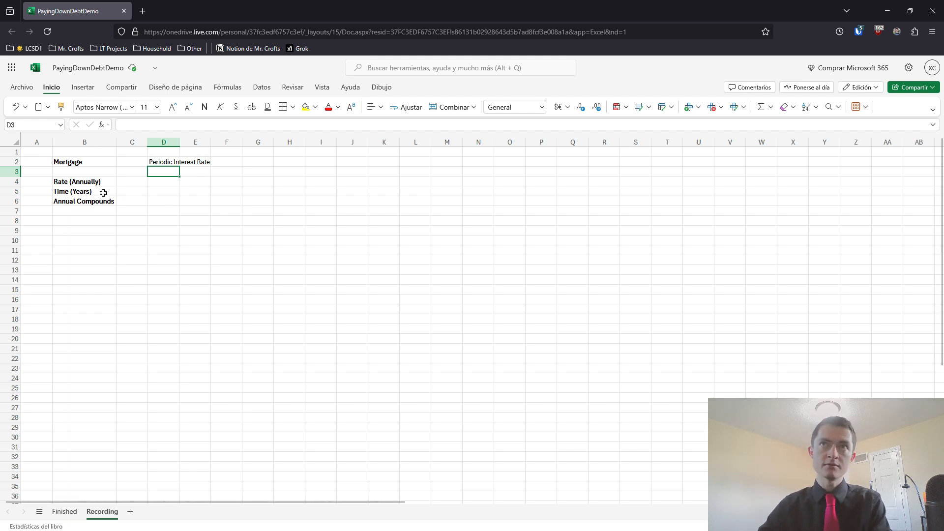
Enter the label "Total Number of Periods (n)" in cell D3
left_click(125, 181)
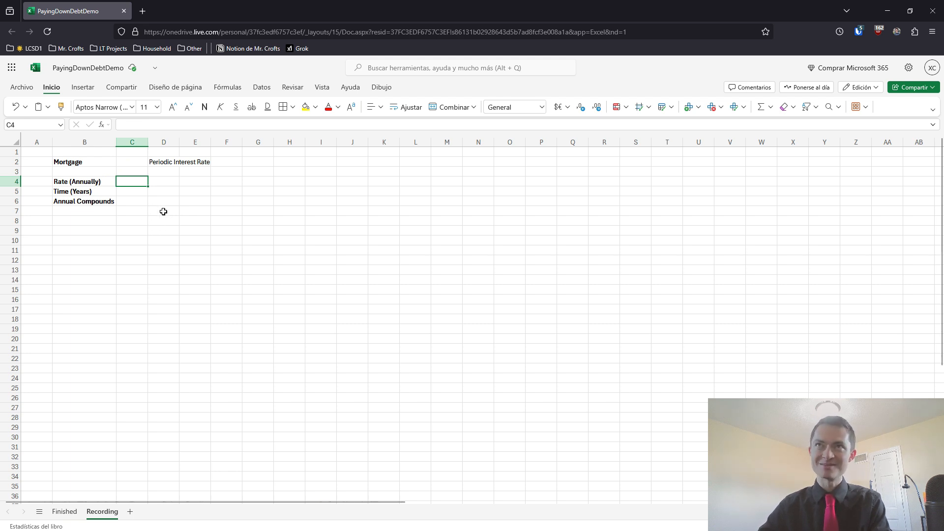
left_click(170, 171)
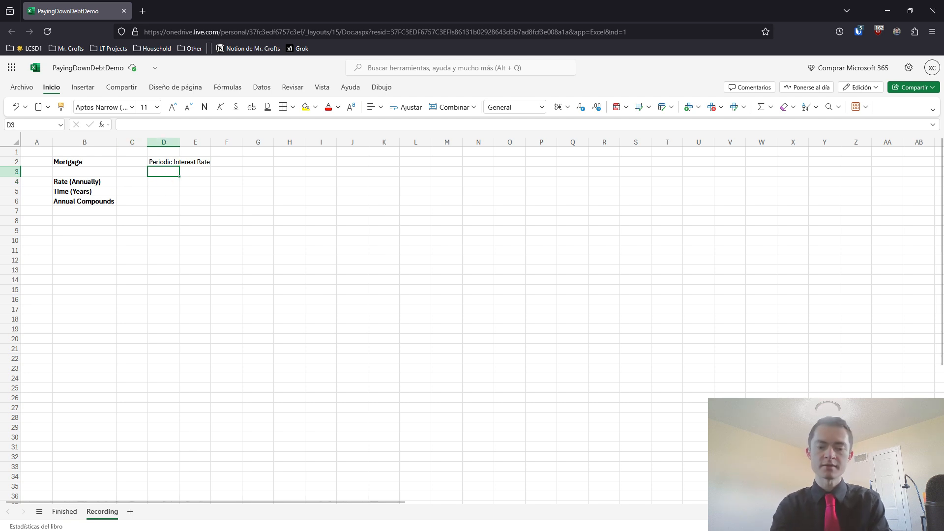
type("Total Numb")
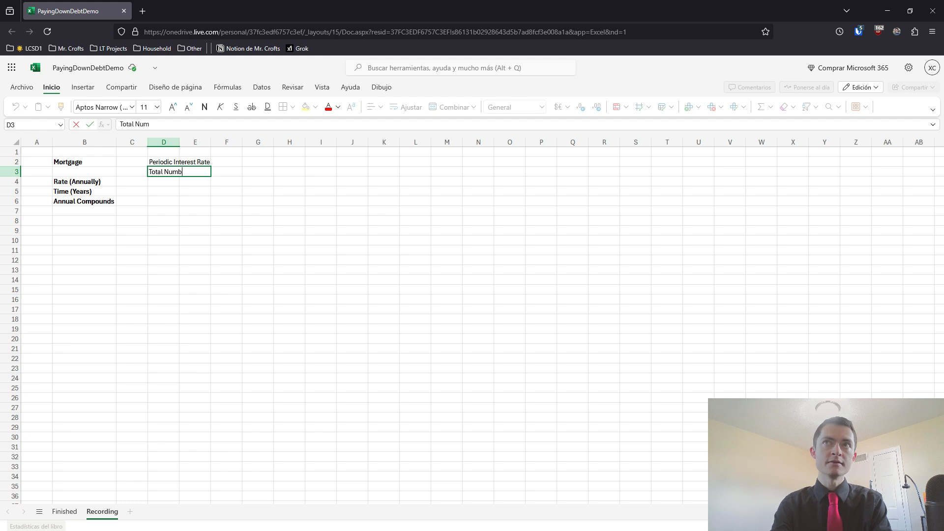
type("er of Periods (n")
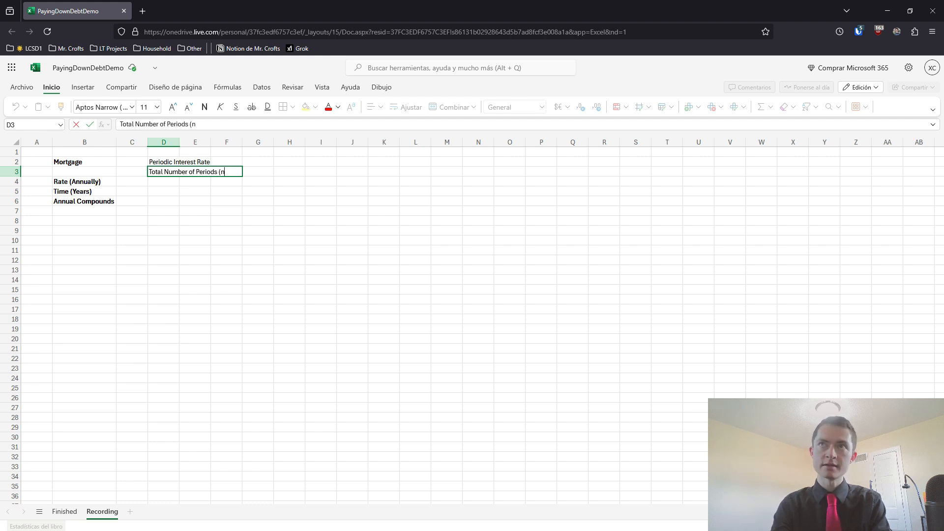
key("Tab")
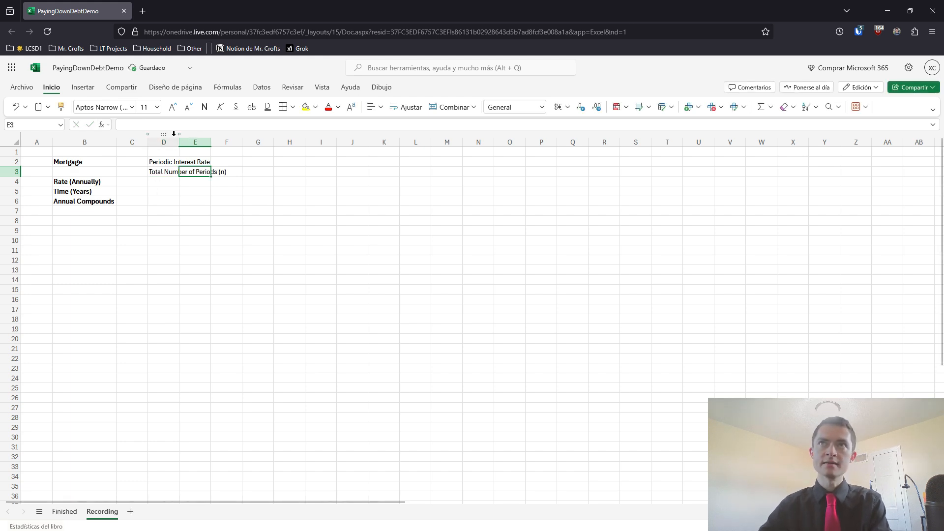
Make the labels in D2:D3 bold and widen column D to fit their full text
left_click_drag(173, 161, 173, 172)
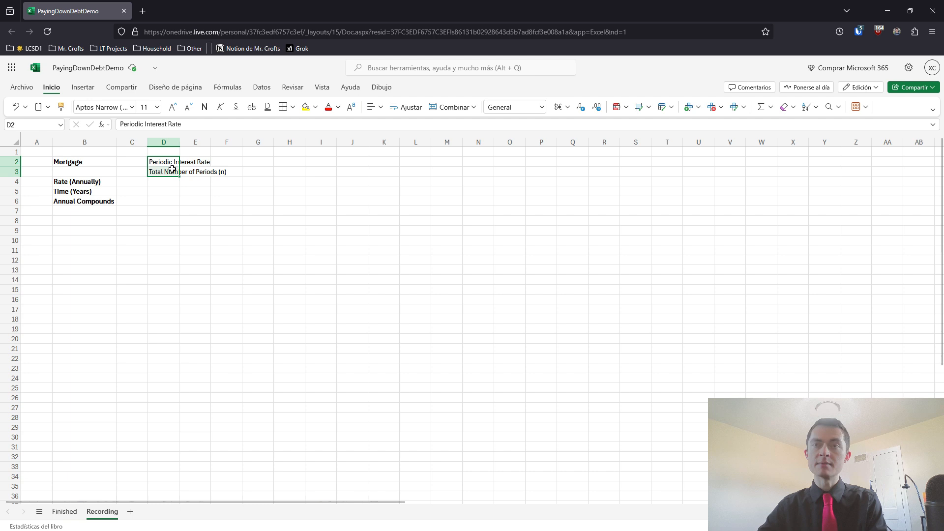
key("ctrl+f")
left_click(579, 222)
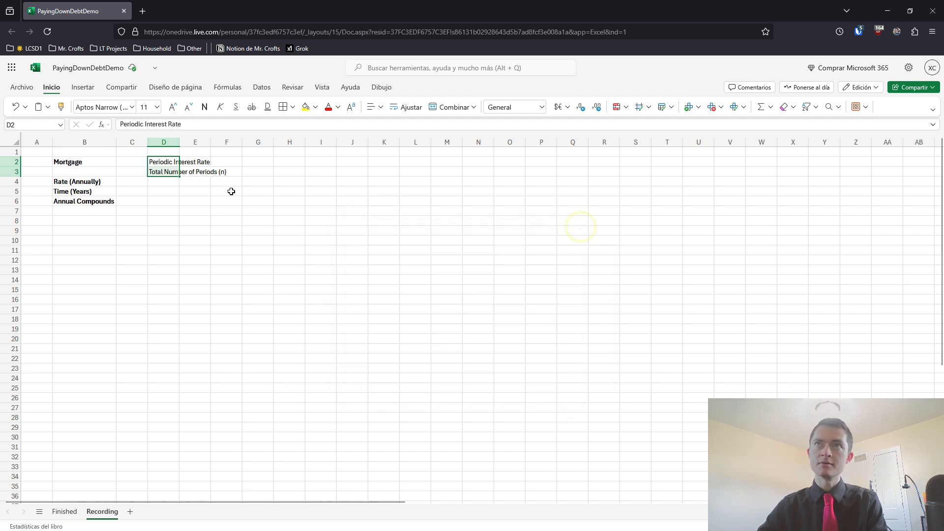
left_click(206, 112)
left_click_drag(179, 142, 186, 143)
double_click(186, 142)
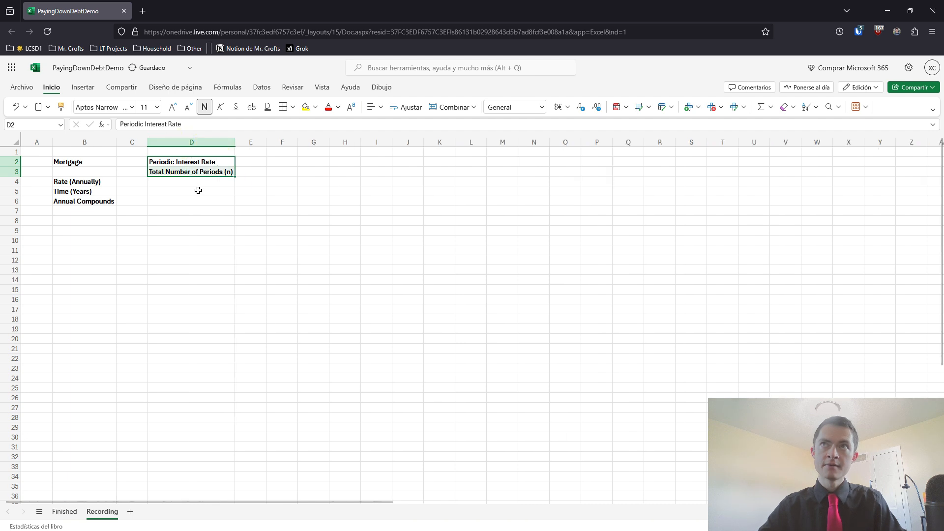
left_click(136, 164)
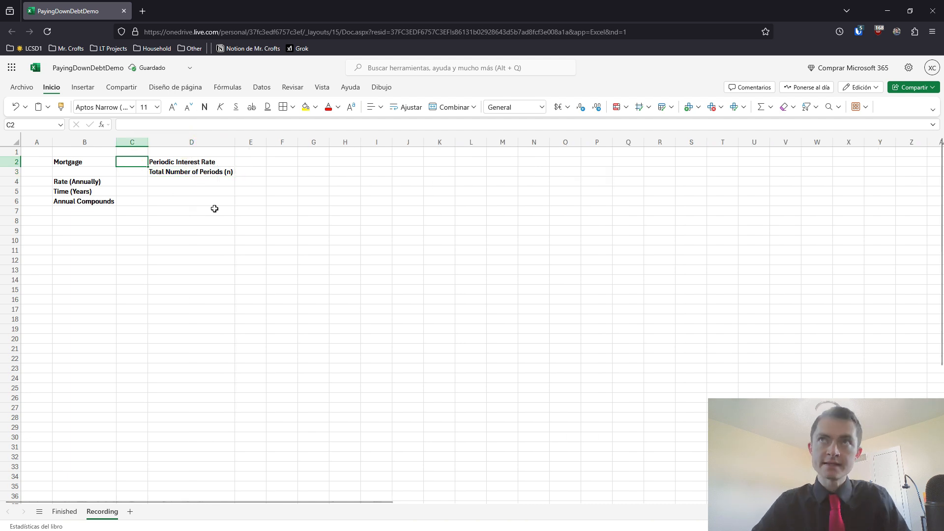
Insert one blank column to the left of column D, before the periodic rate labels
left_click(155, 138)
right_click(155, 137)
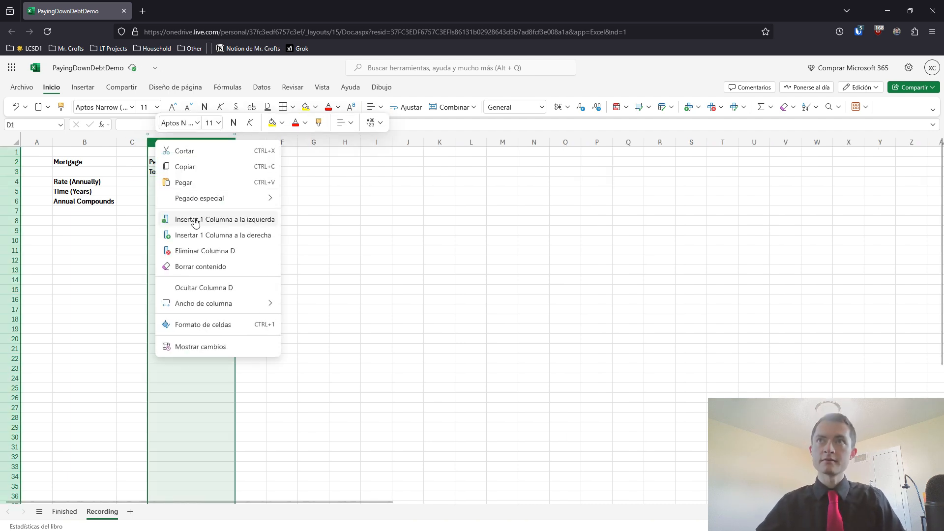
left_click(197, 219)
Enter the mortgage amount 300000 in cell C2
left_click(135, 162)
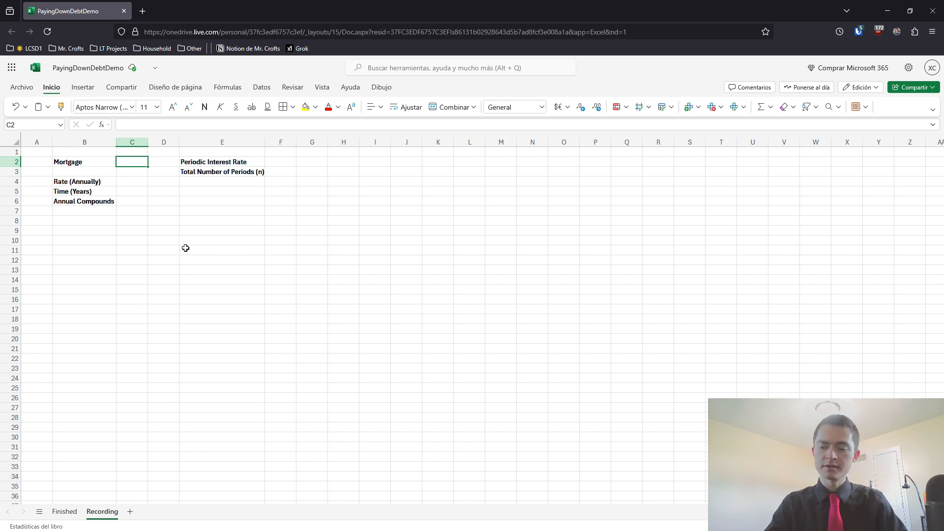
type("300000")
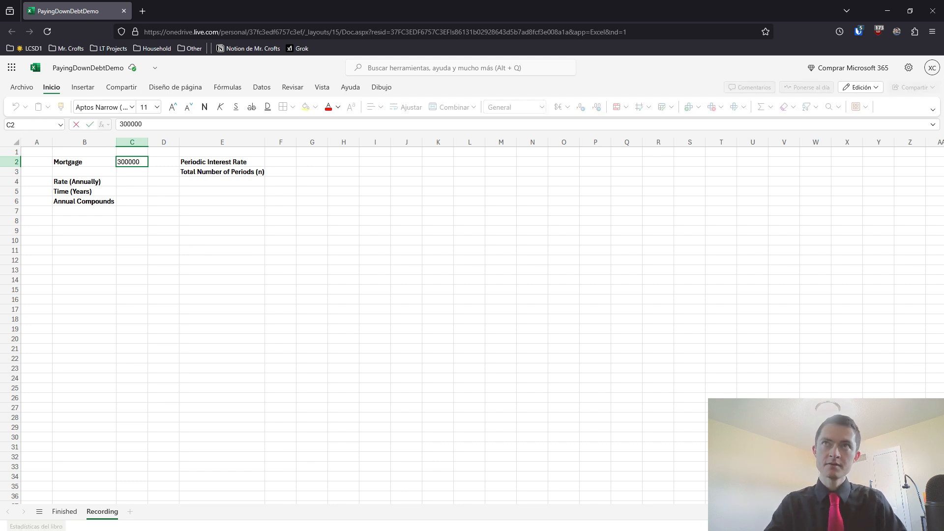
key("Return")
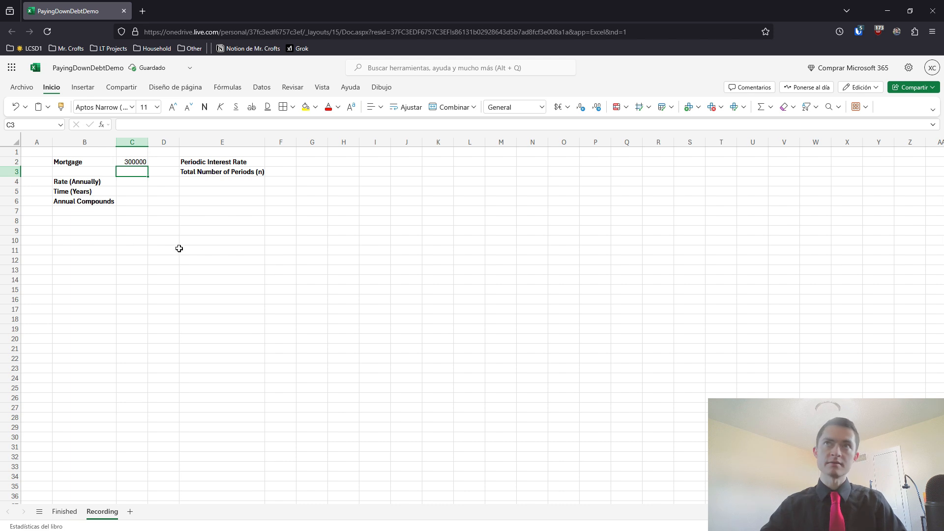
Format the mortgage amount in C2 as currency, using the US dollar (English, United States) format
left_click(136, 161)
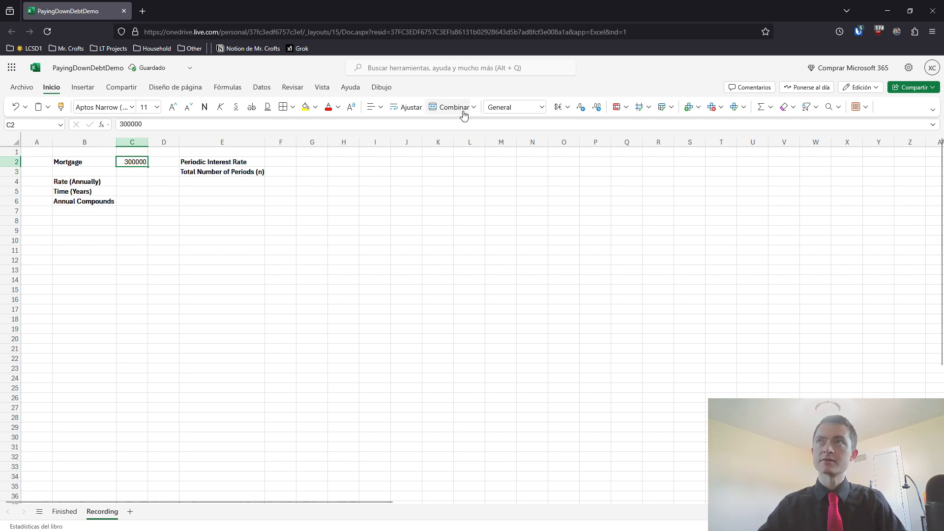
left_click(542, 108)
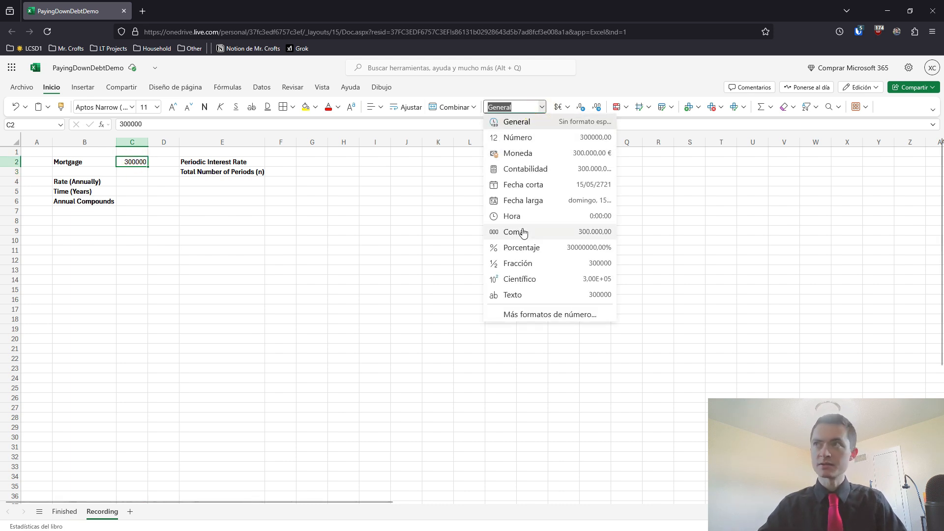
left_click(516, 154)
left_click(560, 111)
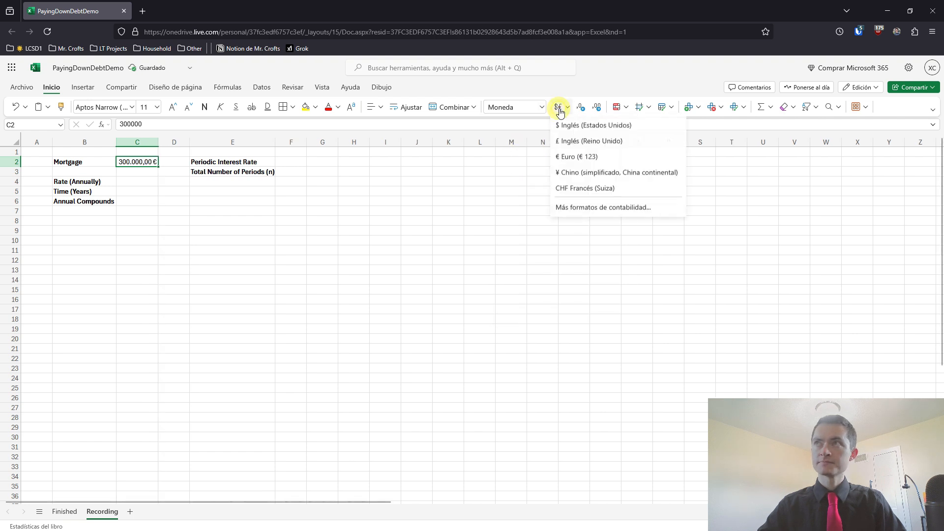
left_click(566, 125)
left_click(295, 201)
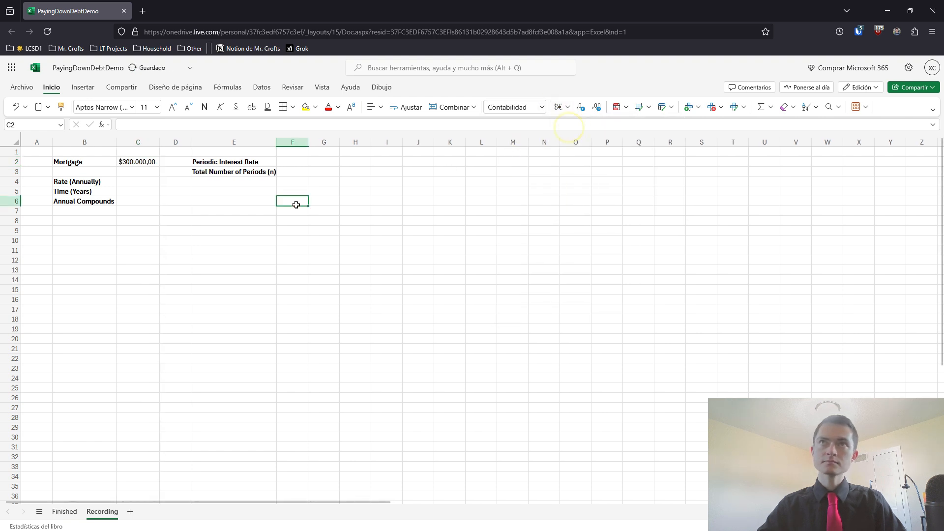
Fill in C4:C6 with an annual rate of 6,50%, a time of 30 years and 12 annual compounds
left_click(139, 185)
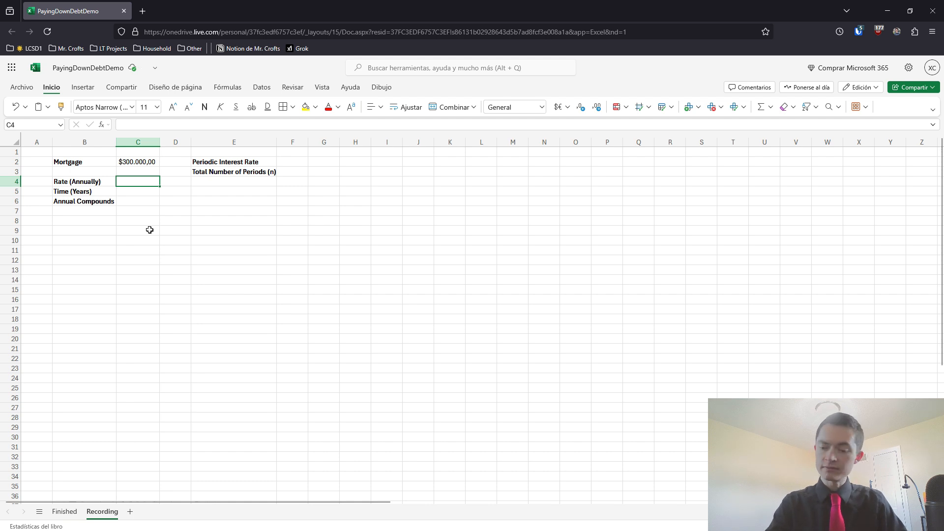
type("6,5")
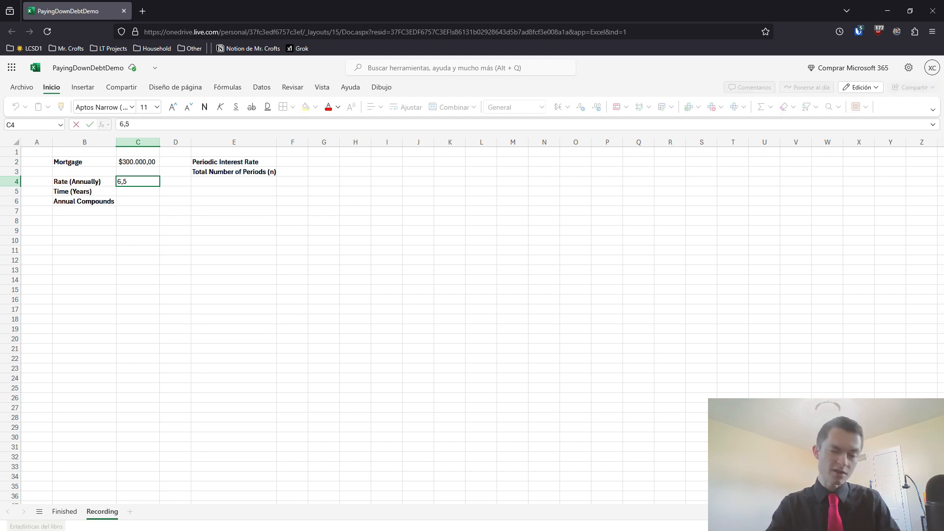
type("0%")
key("Return")
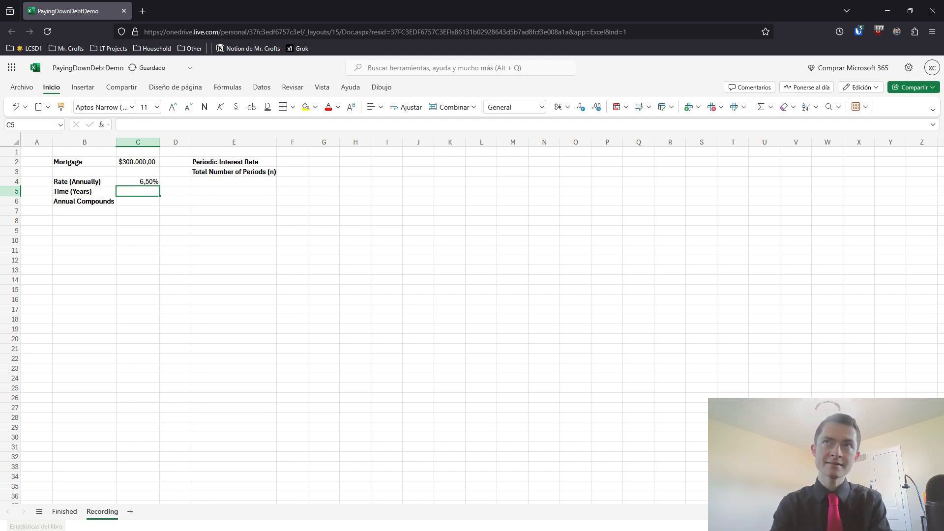
type("30")
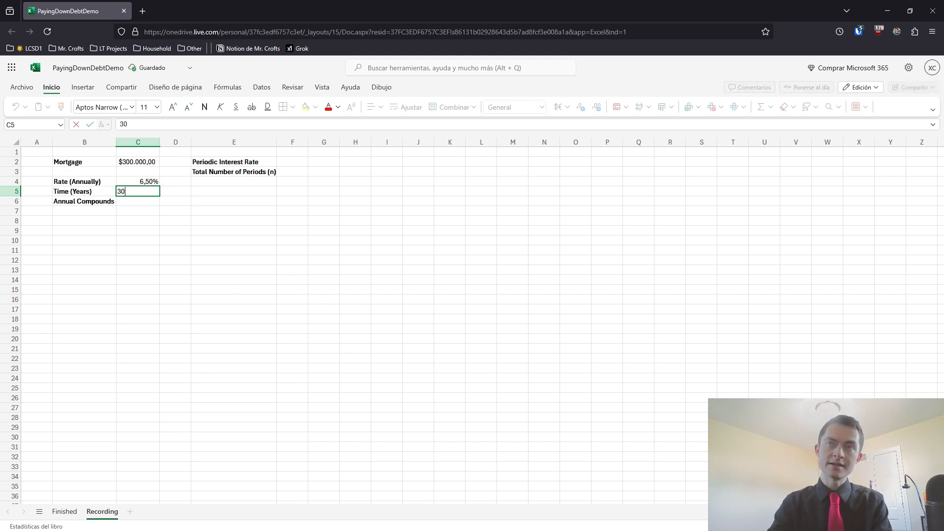
key("Return")
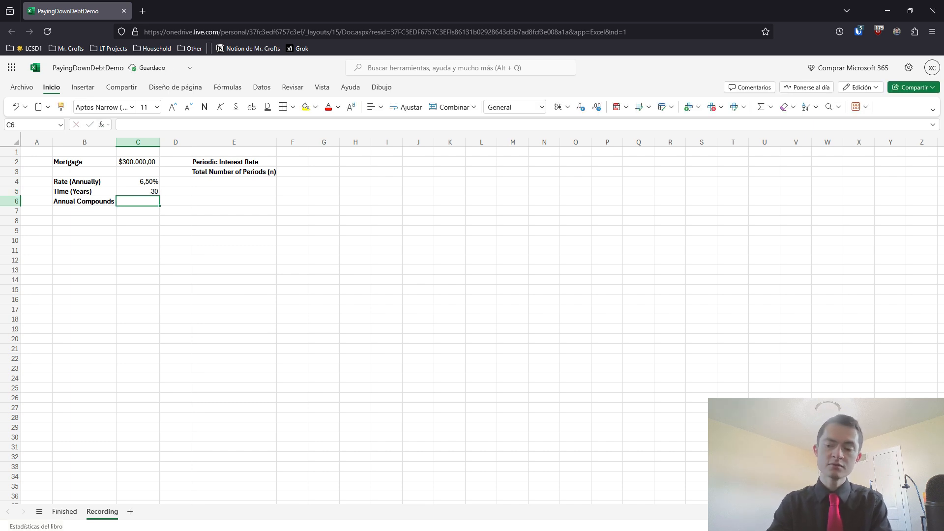
type("12")
key("Right")
key("Right")
key("Right")
key("Right")
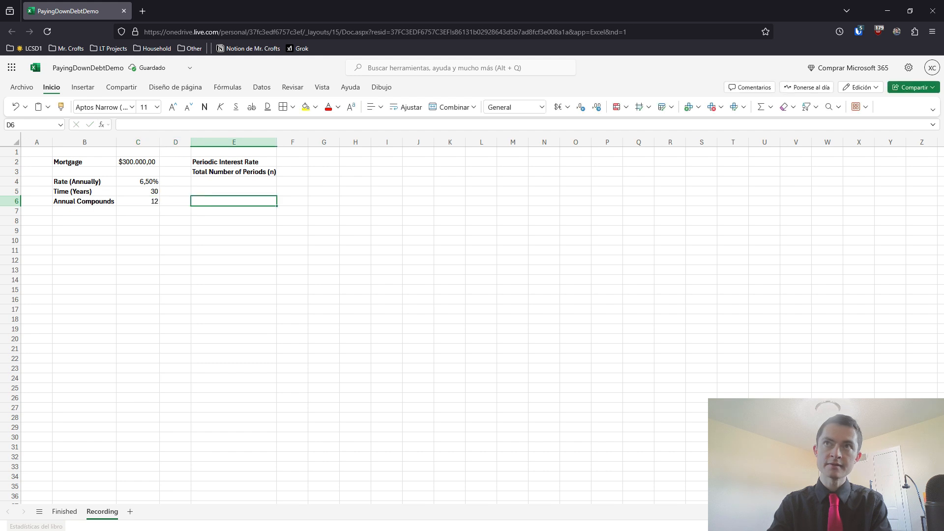
Calculate the periodic interest rate in F2 with the formula =C4/C6
key("Up")
key("Left")
key("Up")
key("Up")
key("Up")
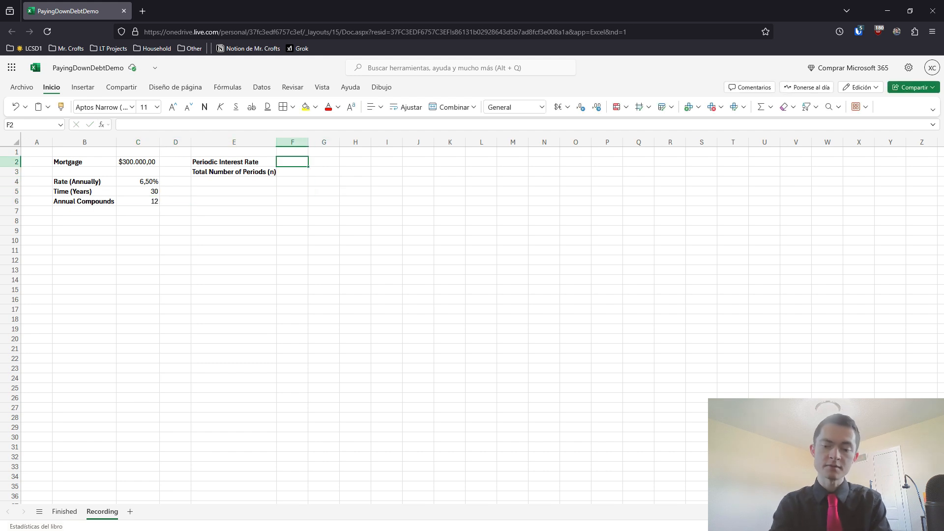
type("=")
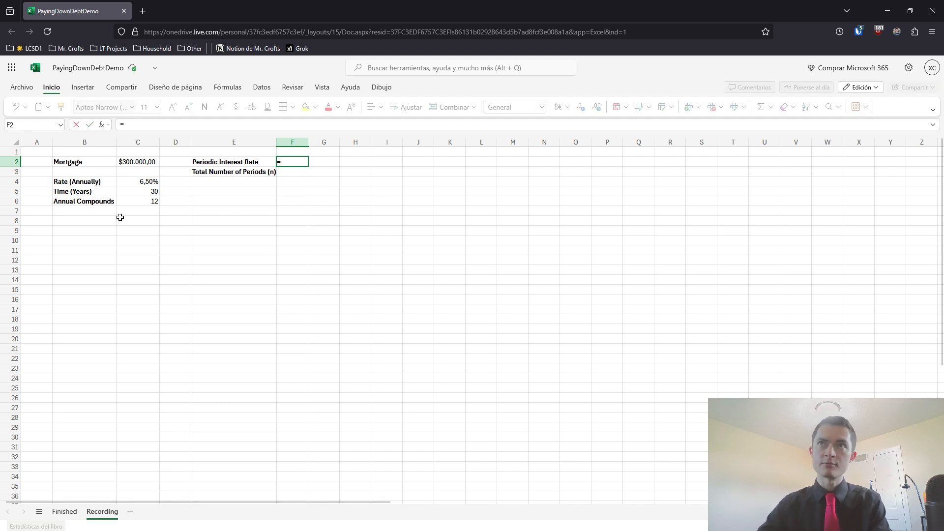
left_click(143, 183)
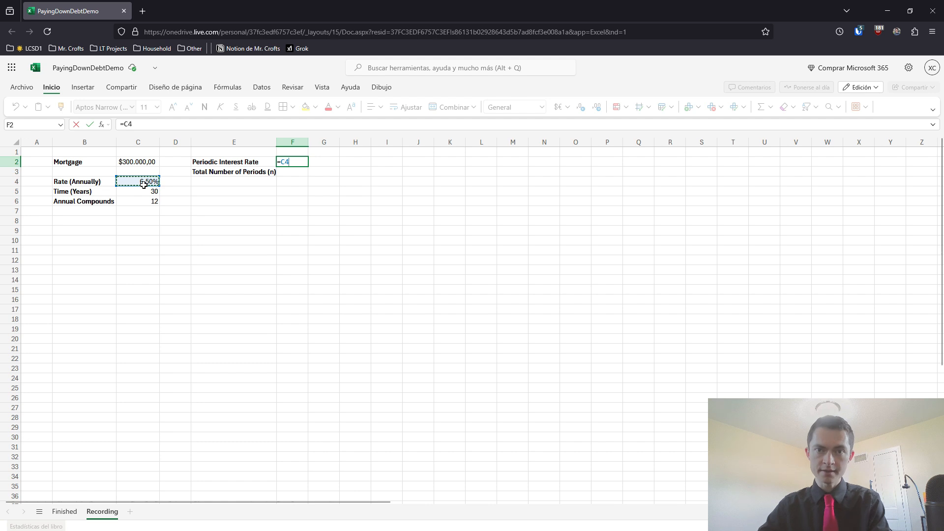
type("/")
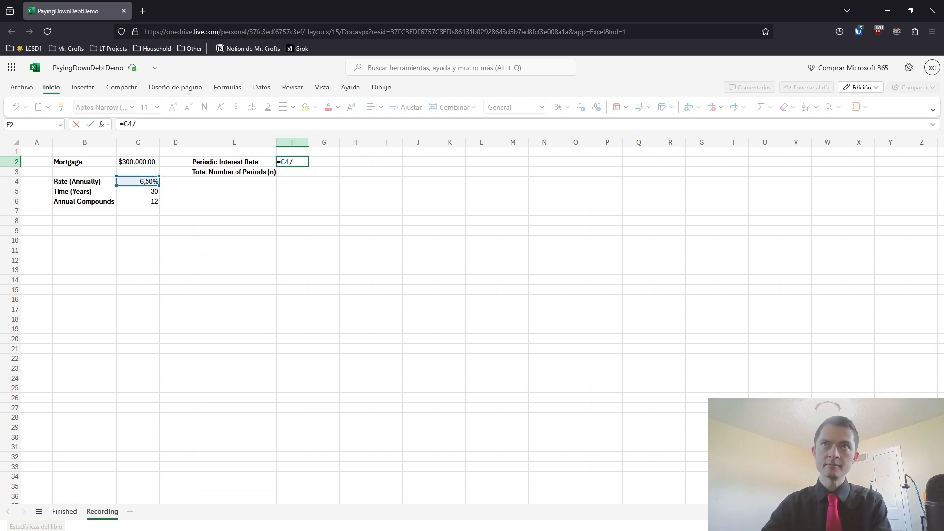
left_click(147, 200)
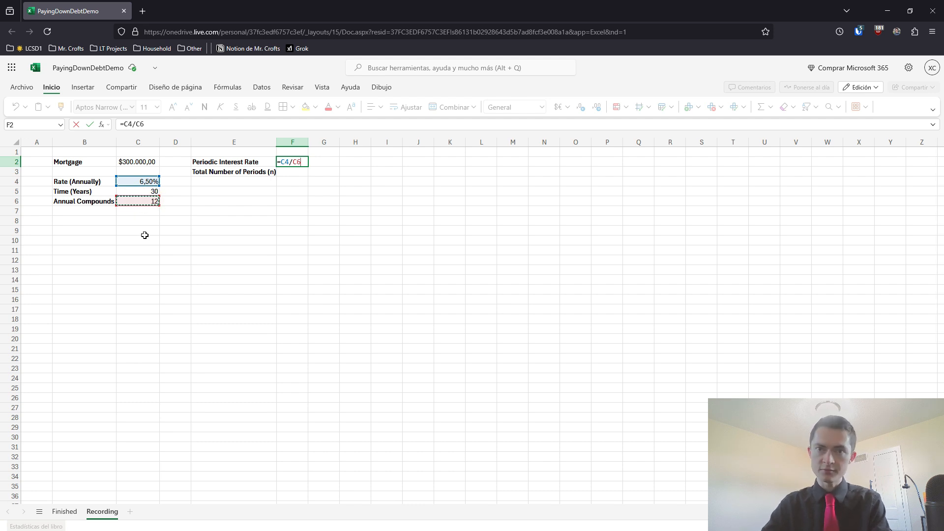
key("Return")
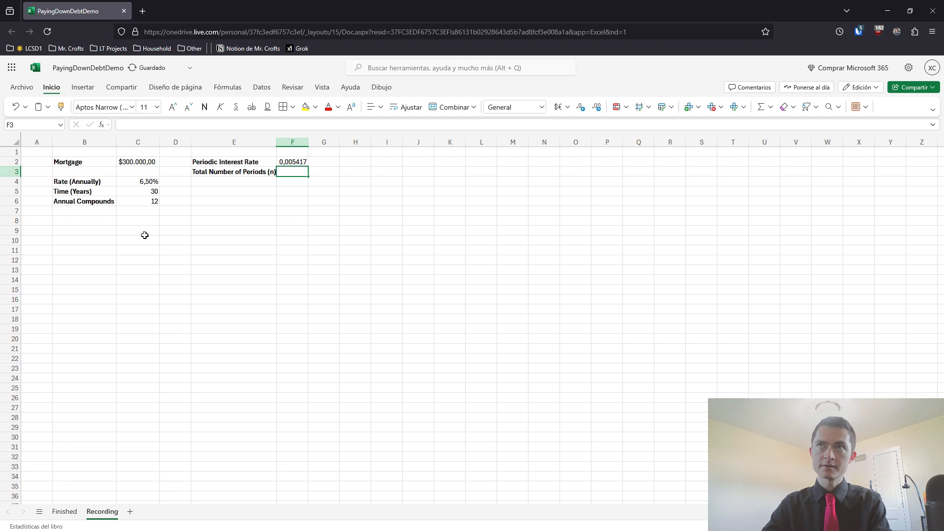
Format the periodic interest rate in F2 as a percentage
left_click(303, 162)
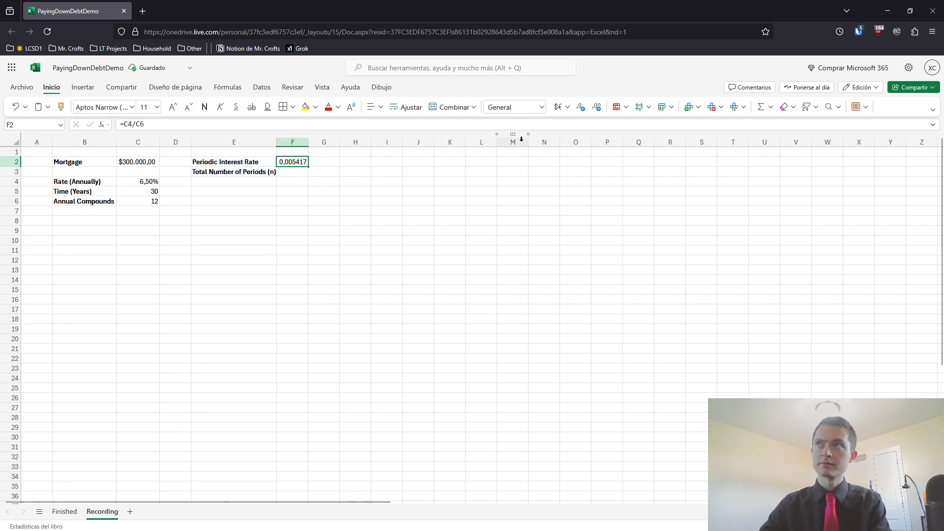
left_click(541, 107)
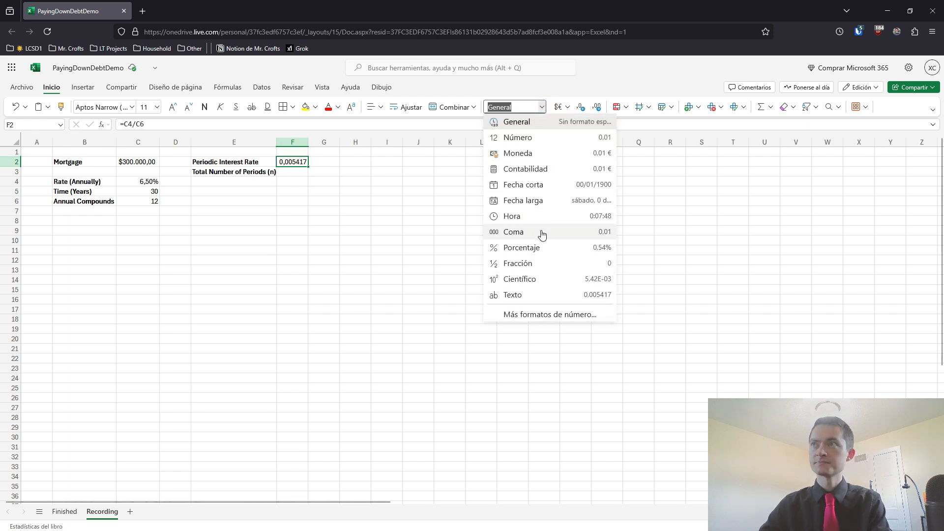
left_click(528, 249)
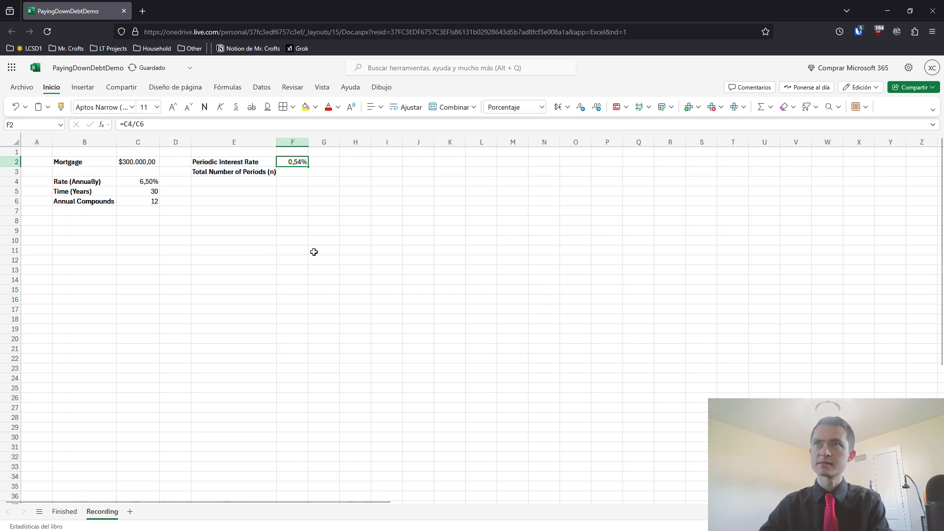
Calculate the total number of periods in F3 with the formula =C5*C6
left_click(291, 171)
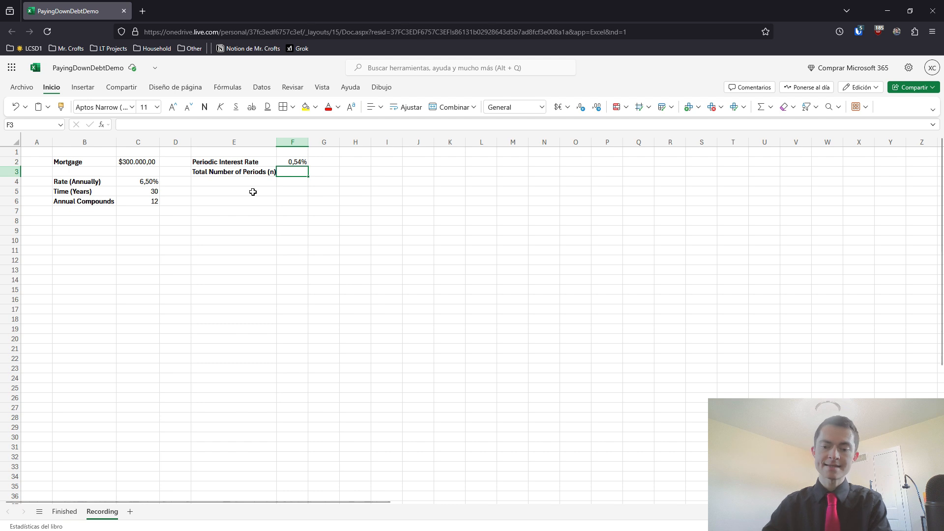
type("=")
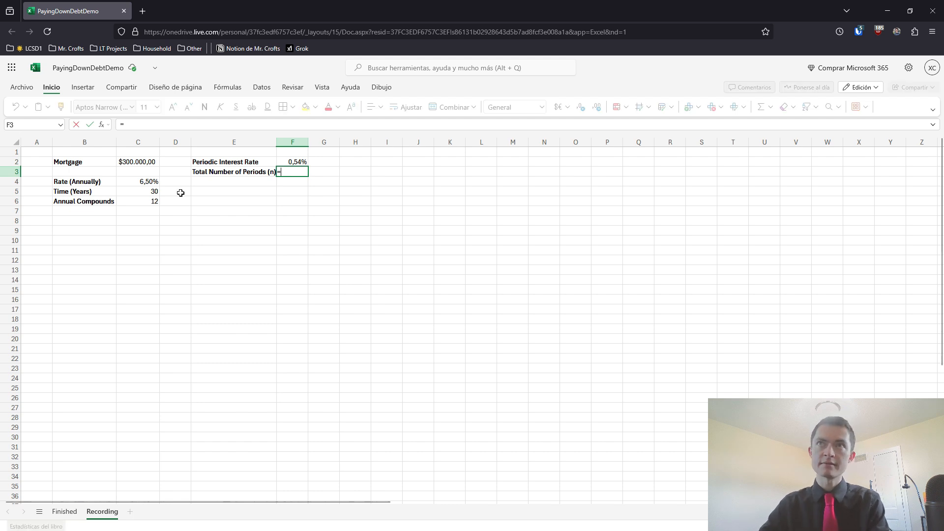
left_click(144, 191)
type("*")
left_click(138, 200)
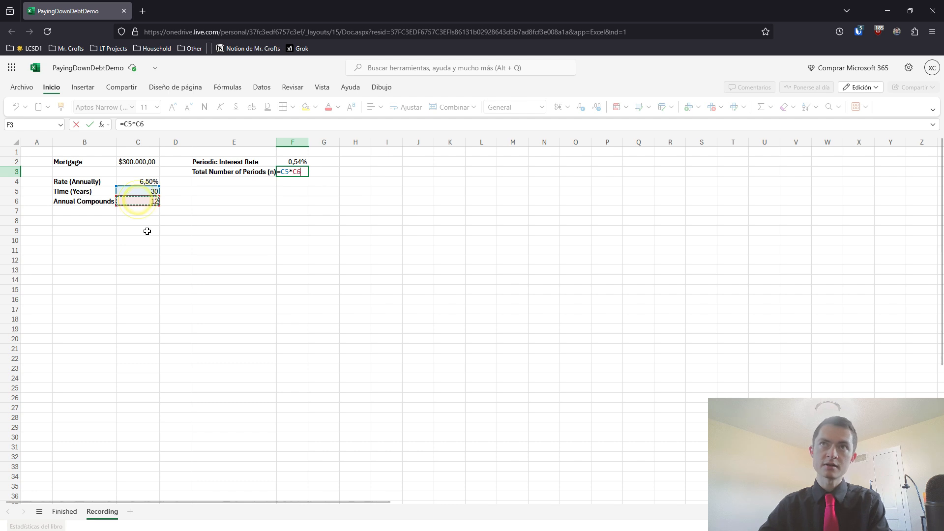
key("Return")
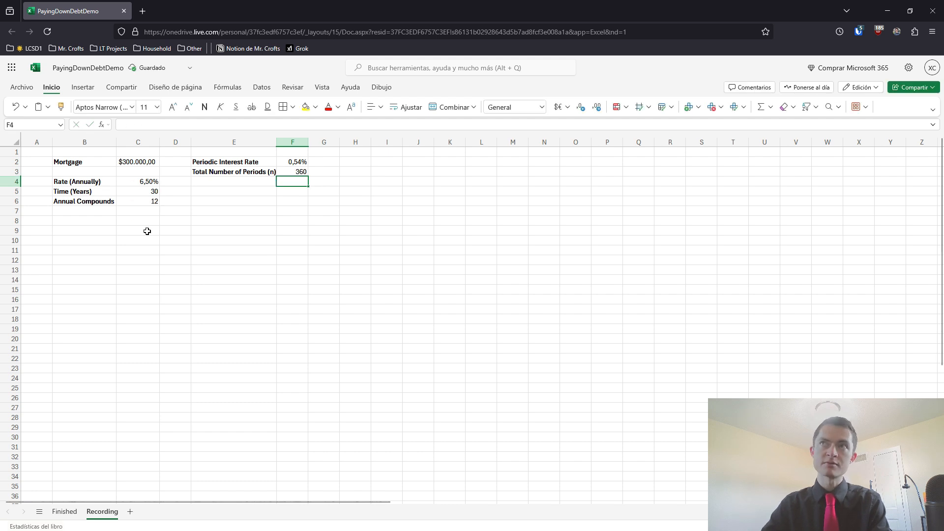
Enter the label "(Minimum) Payment" in cell E6 and keep that cell selected
left_click(209, 202)
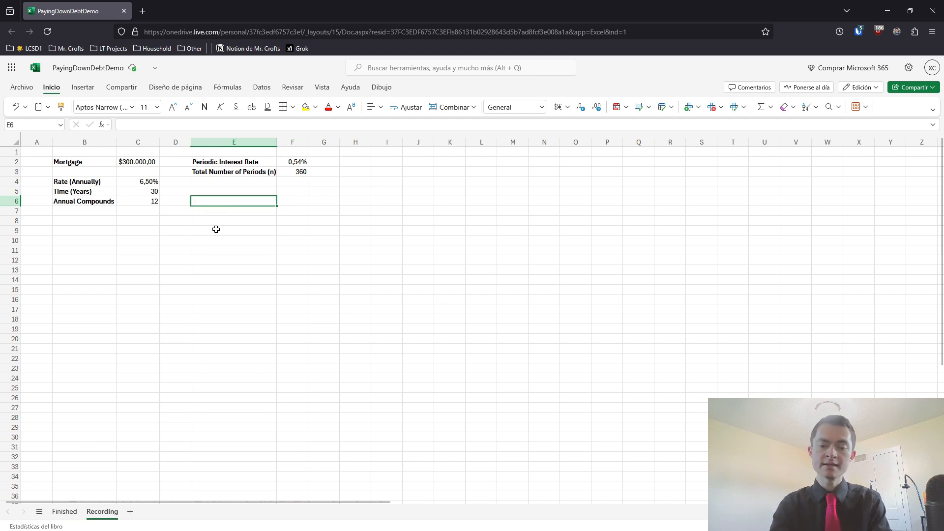
type("M")
key("BackSpace")
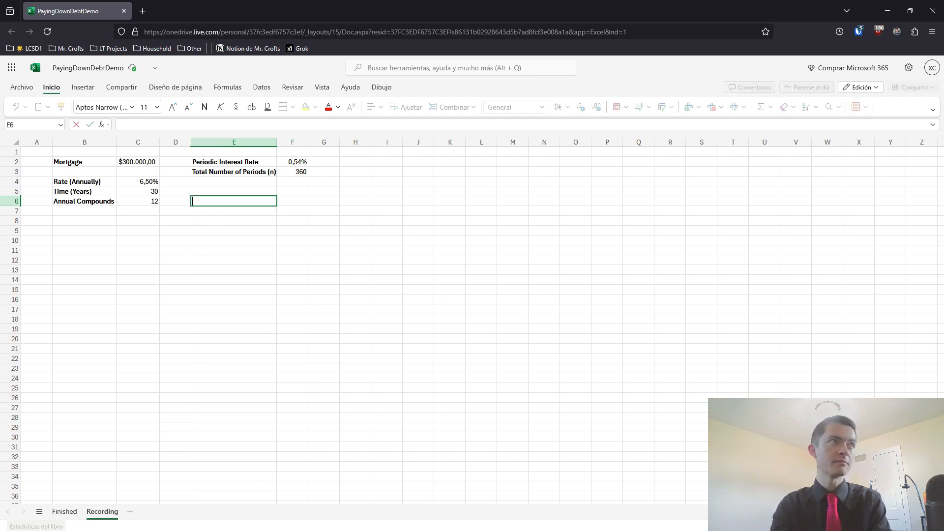
type("(Minu")
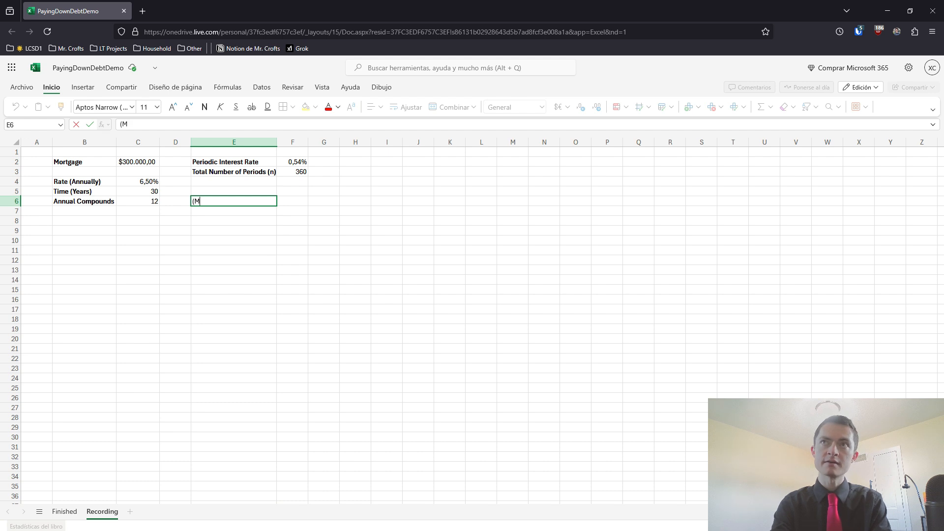
key("BackSpace")
key("BackSpace")
type("nimun")
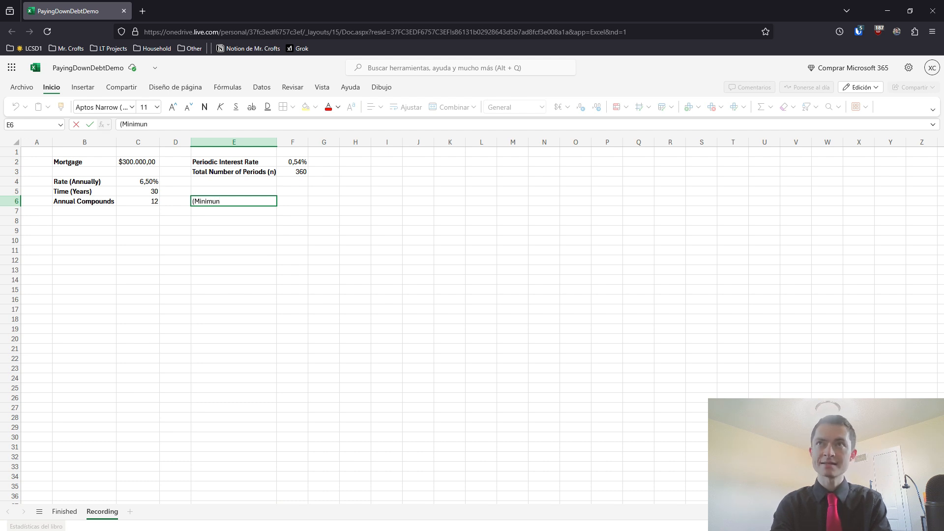
key("BackSpace")
type("m) Paym")
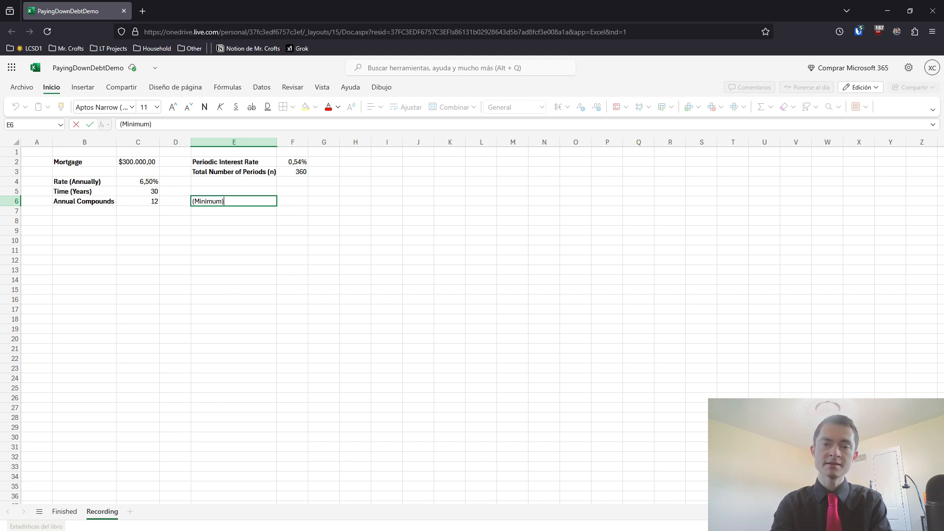
type("ent")
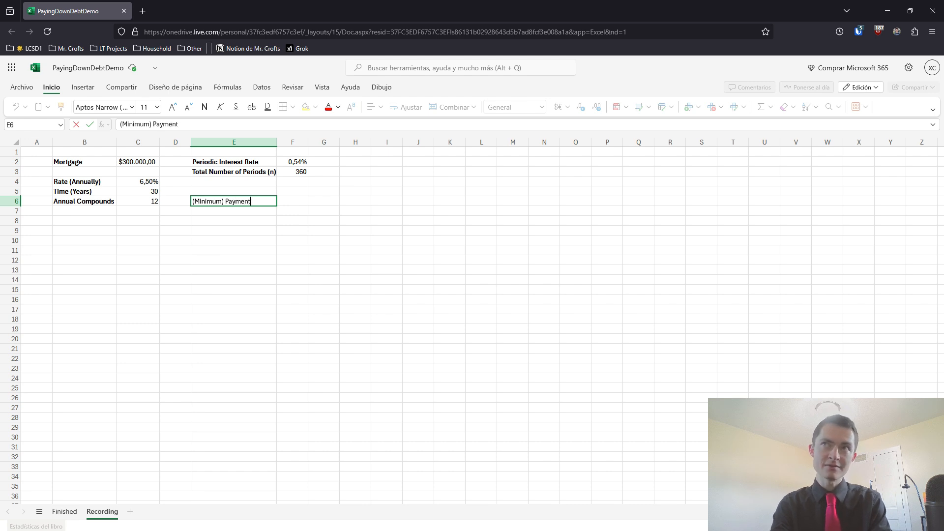
key("Tab")
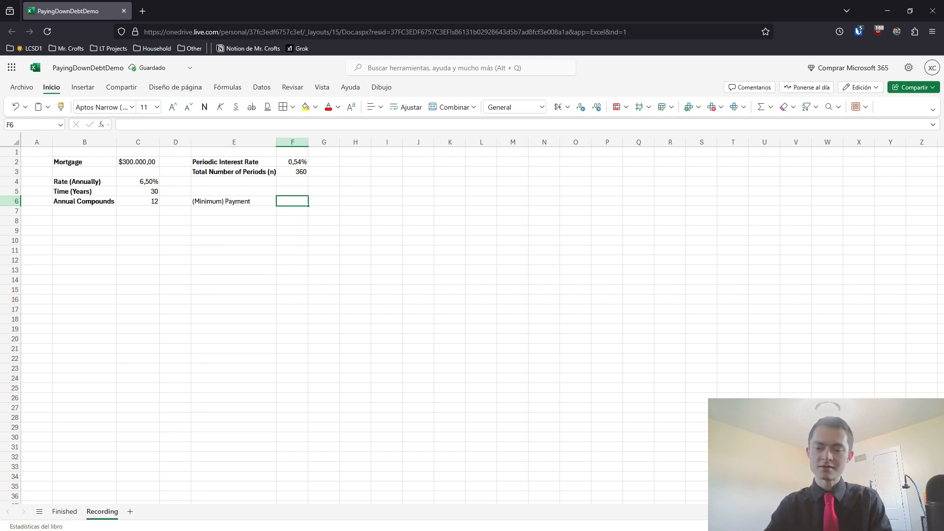
key("Left")
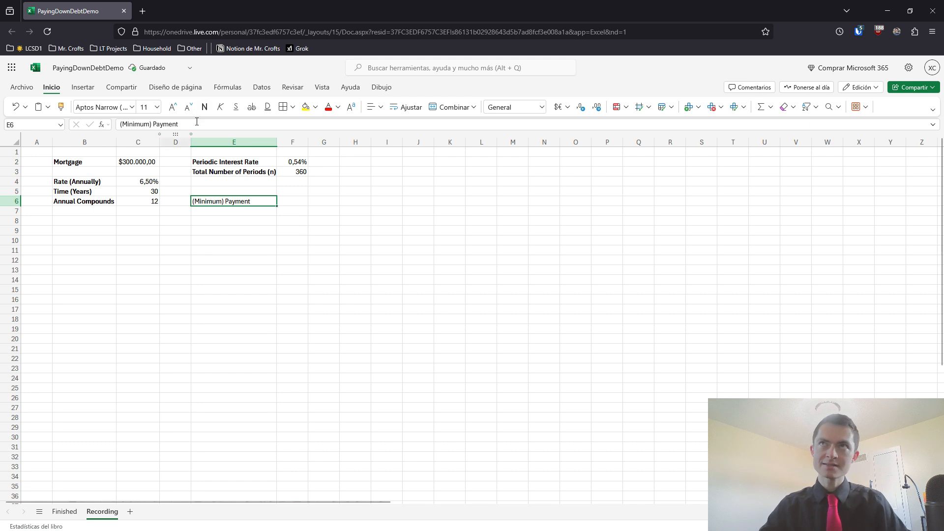
Bold the (Minimum) Payment label and calculate the payment in F6 with the formula =PAGO(F2;F3;C2;0;0)
left_click(205, 107)
left_click(284, 201)
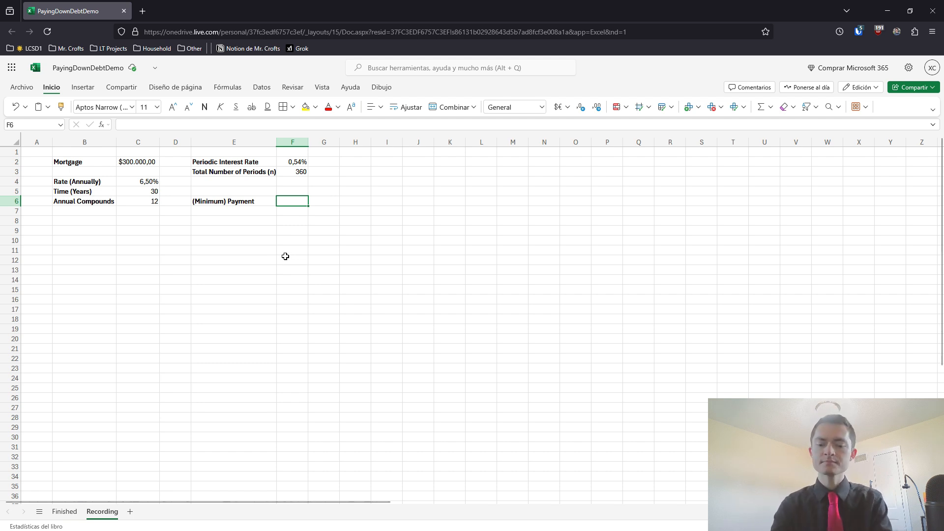
type("=")
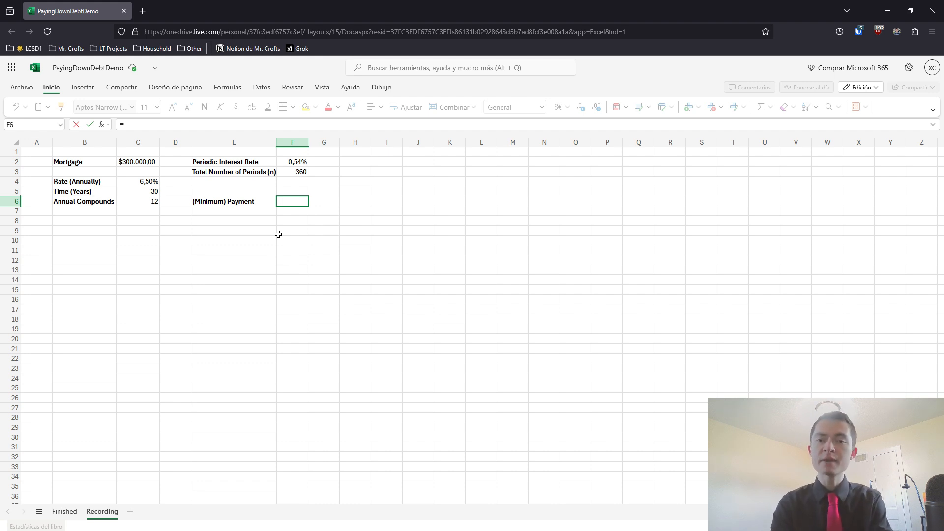
type("pag")
key("Tab")
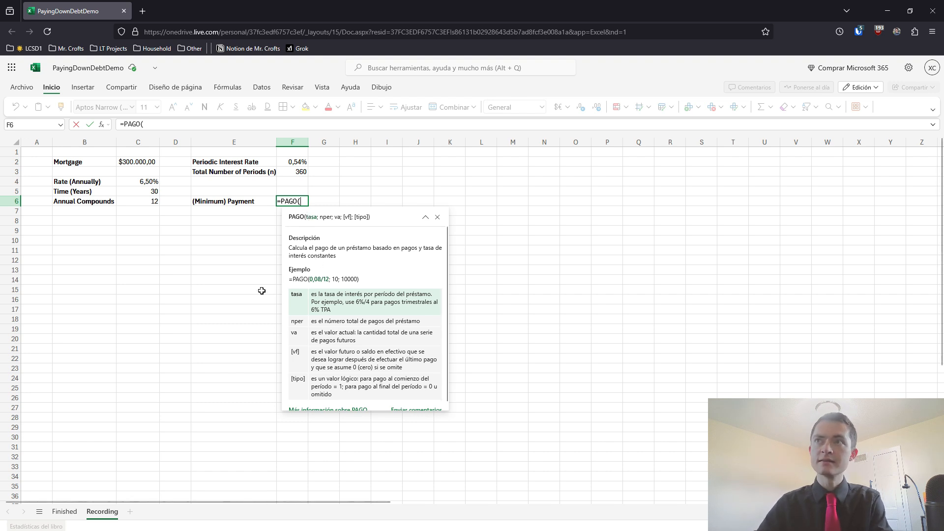
left_click(290, 165)
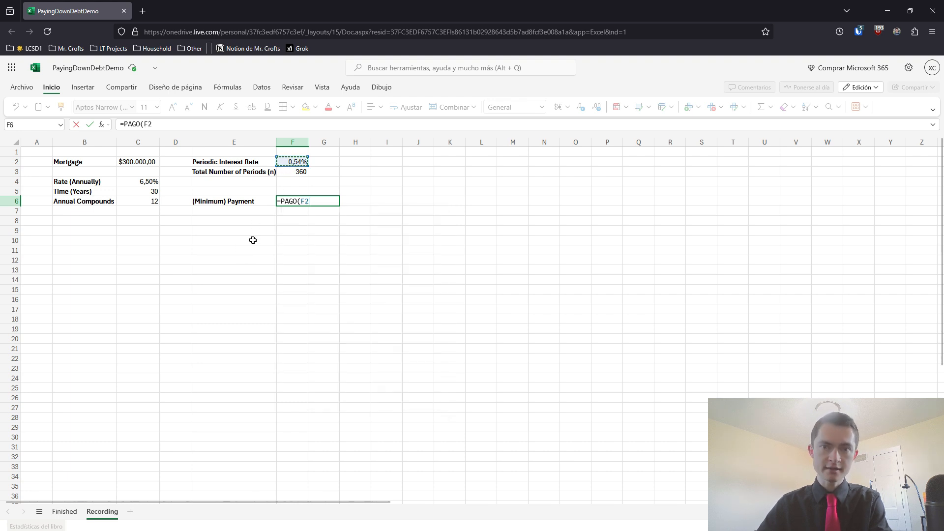
type(",")
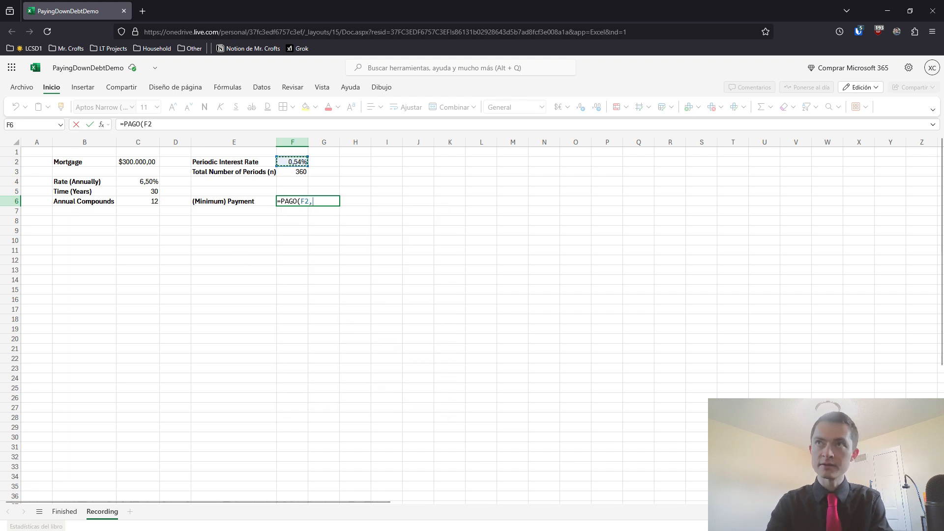
key("BackSpace")
type(";")
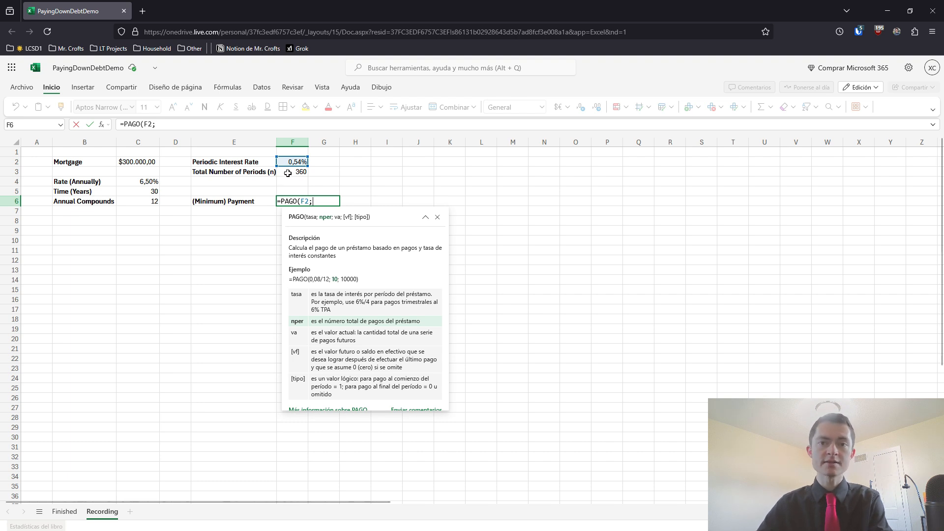
left_click(288, 173)
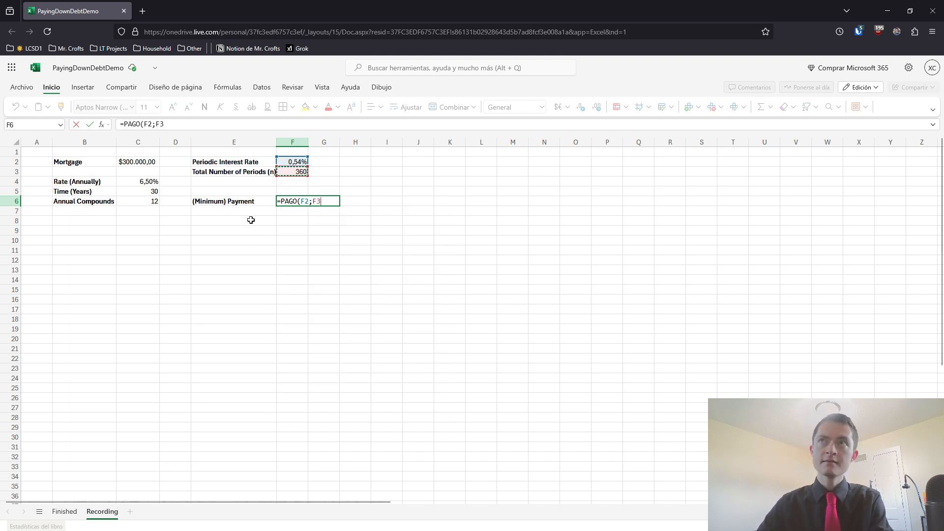
type(";")
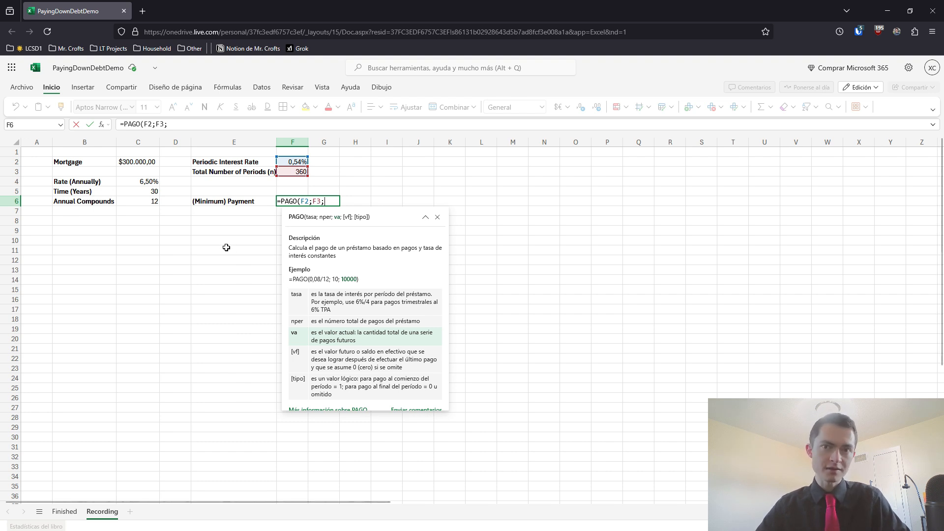
left_click(138, 161)
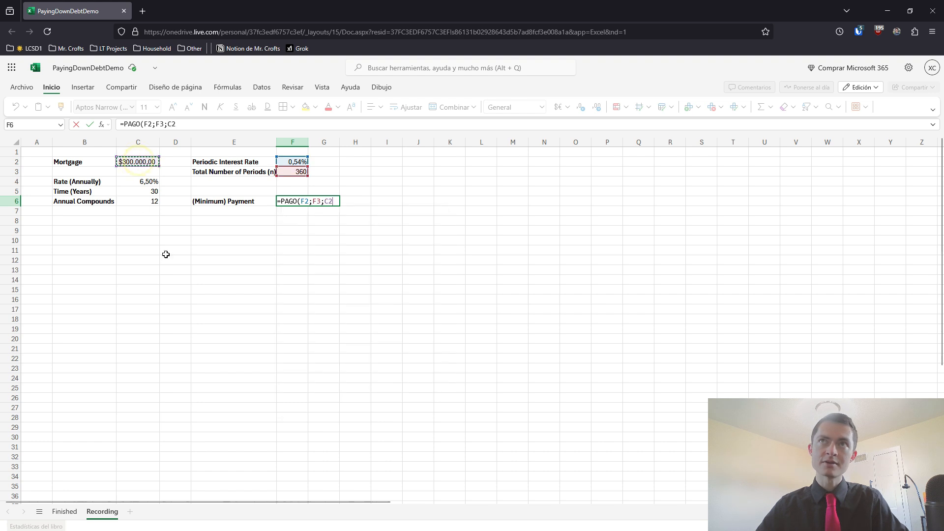
type(";")
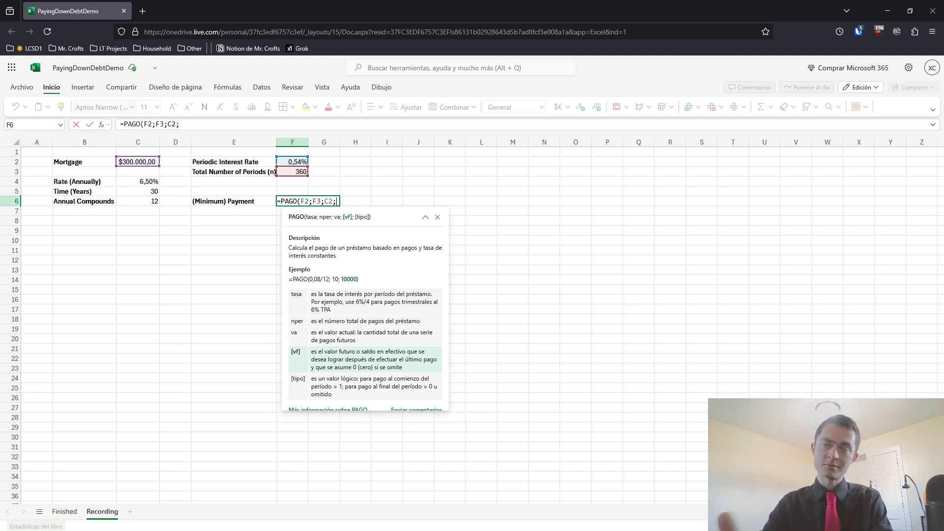
type("0")
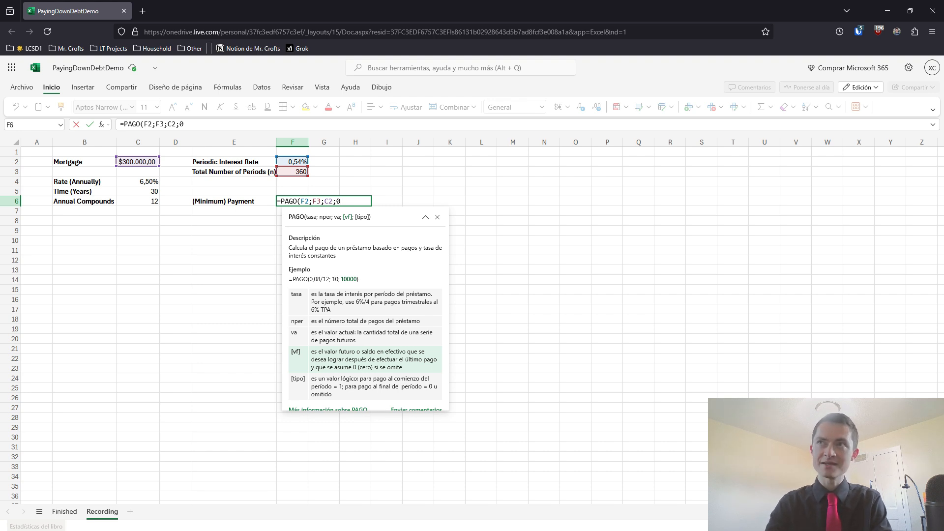
type(";")
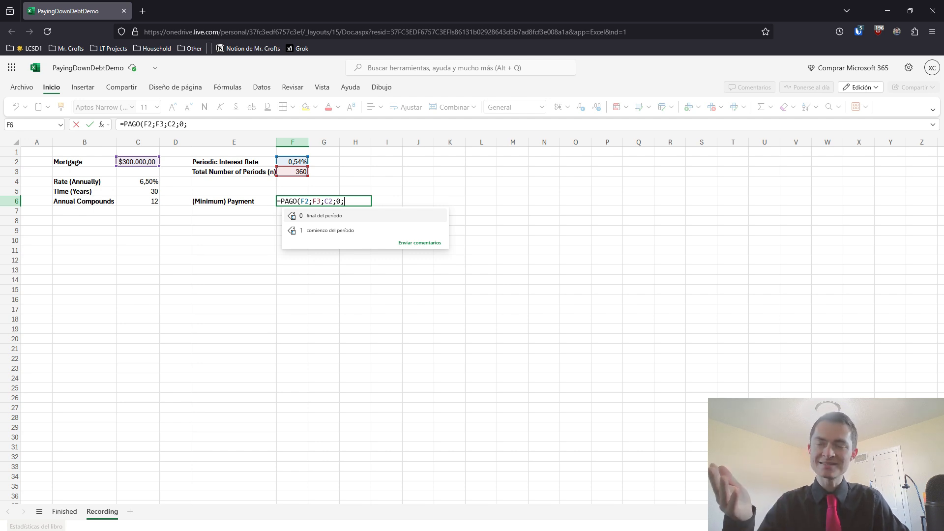
type("0")
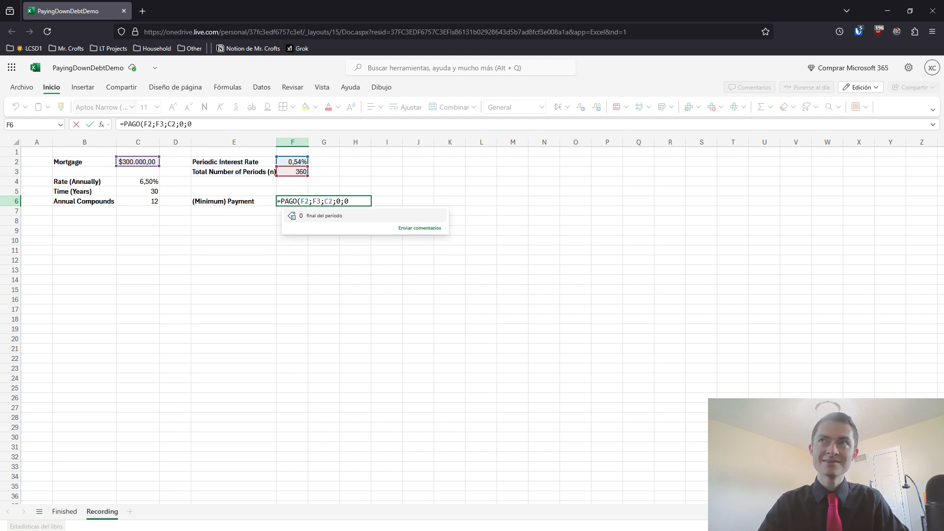
type(")")
key("Return")
Widen column F to fit its contents and format the payment in F6 as US dollar accounting
left_click_drag(308, 144, 309, 145)
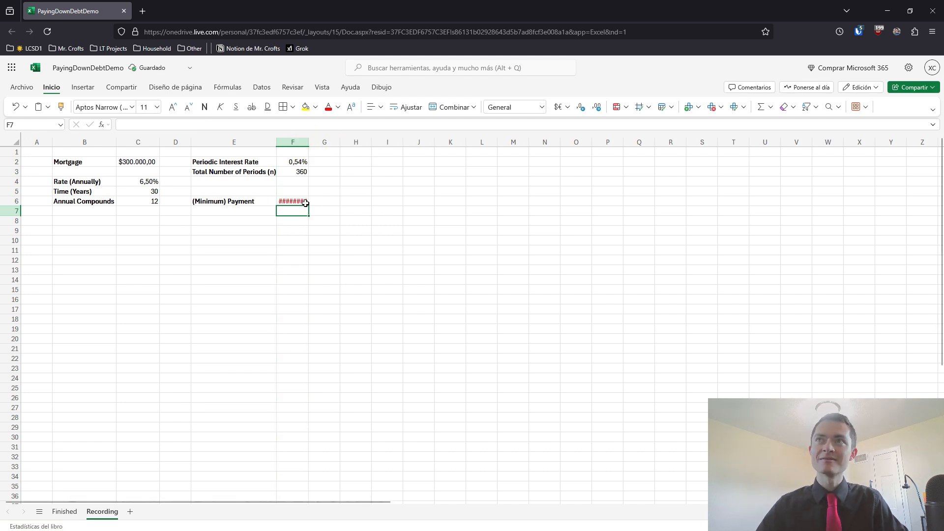
double_click(310, 145)
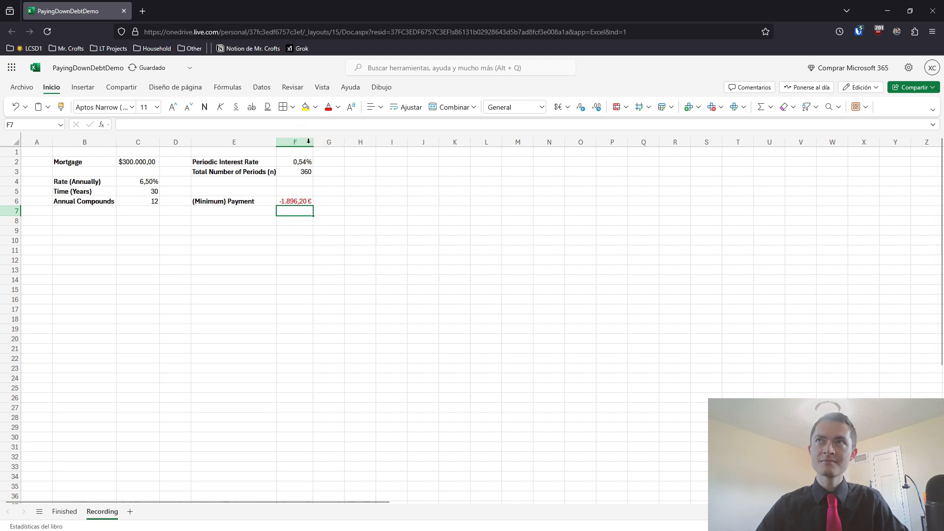
left_click(293, 200)
left_click(557, 107)
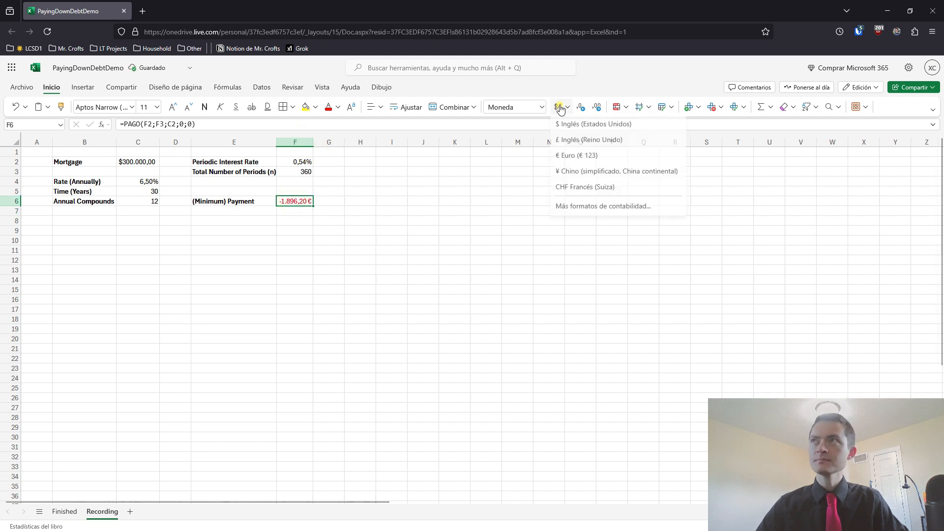
left_click(570, 124)
left_click(292, 220)
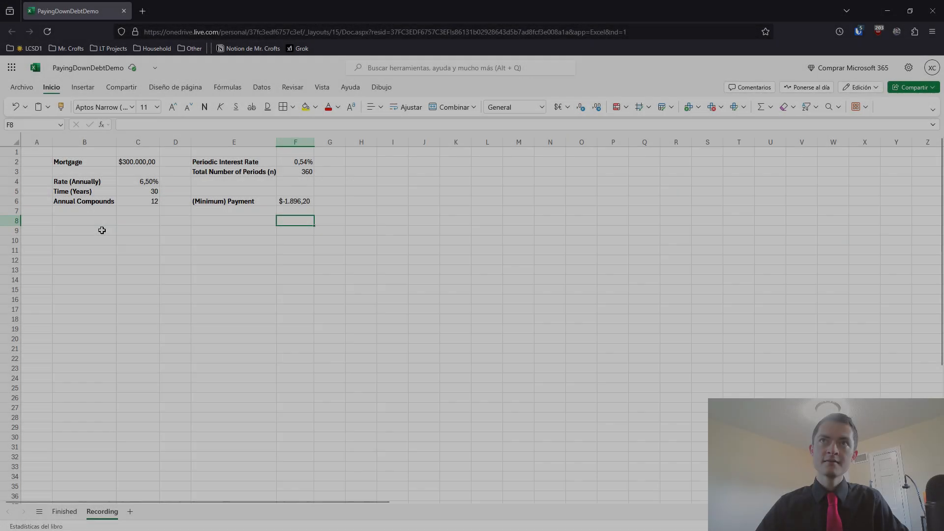
Enter the amortization table headers "Date", "Period (n)" and "Payment" in cells B9 to D9
left_click(102, 230)
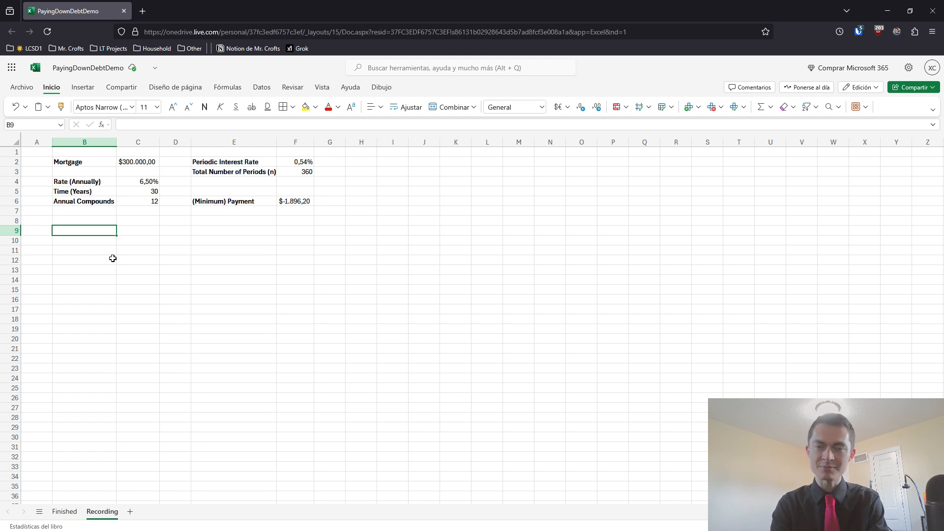
type("Date")
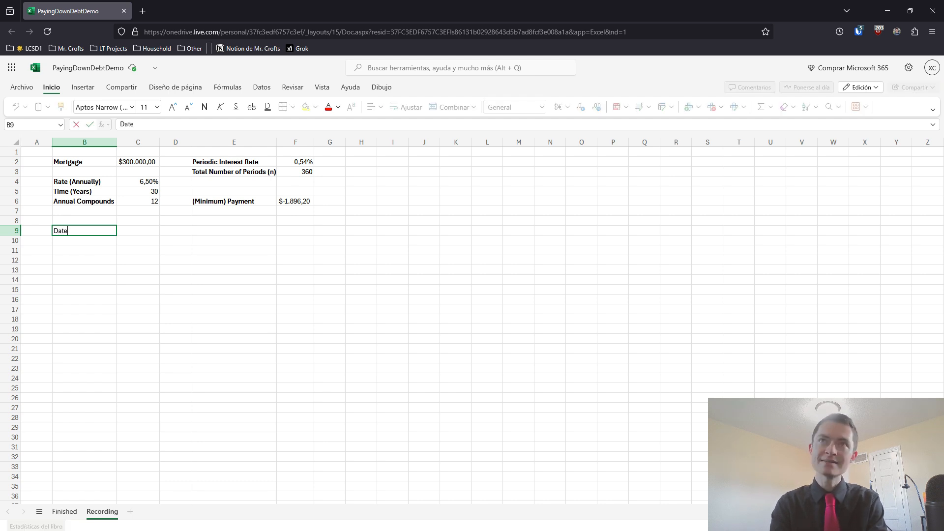
key("Tab")
type("Pe")
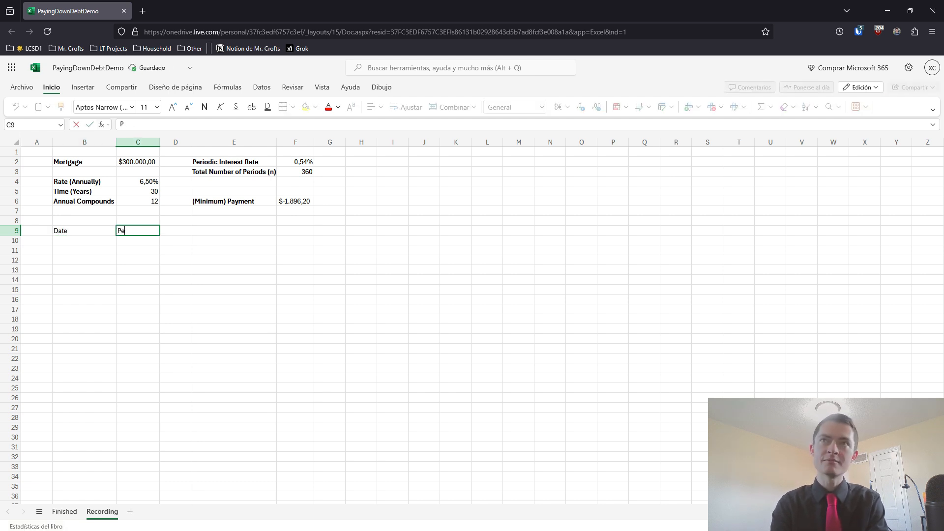
type("riod (n")
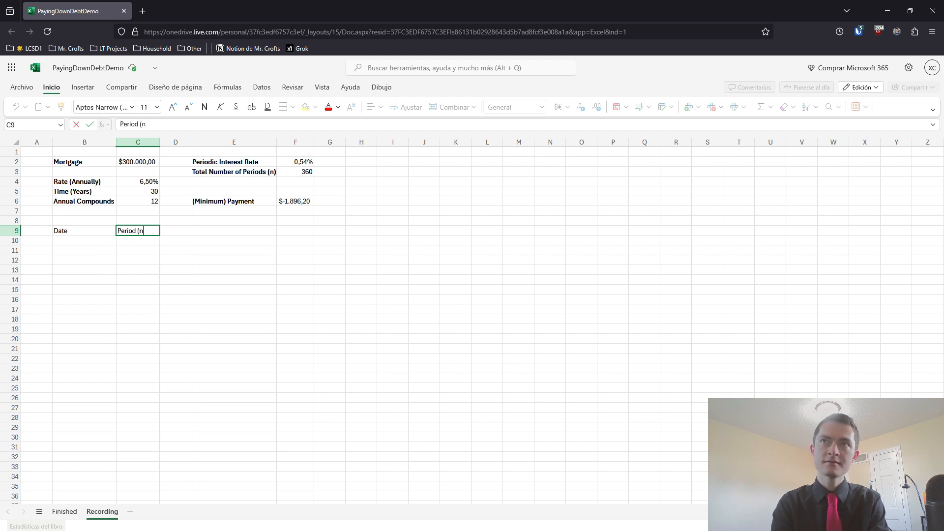
type(")")
key("Tab")
type("Payment")
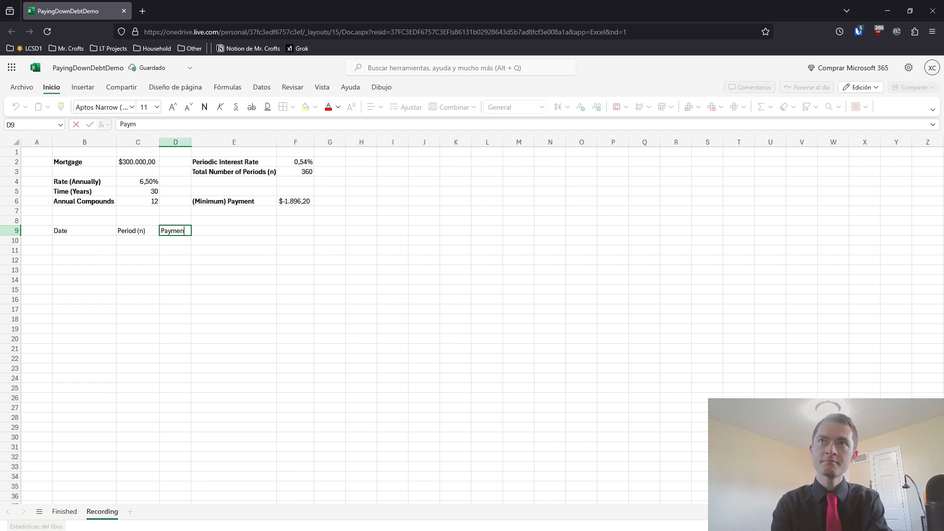
key("Tab")
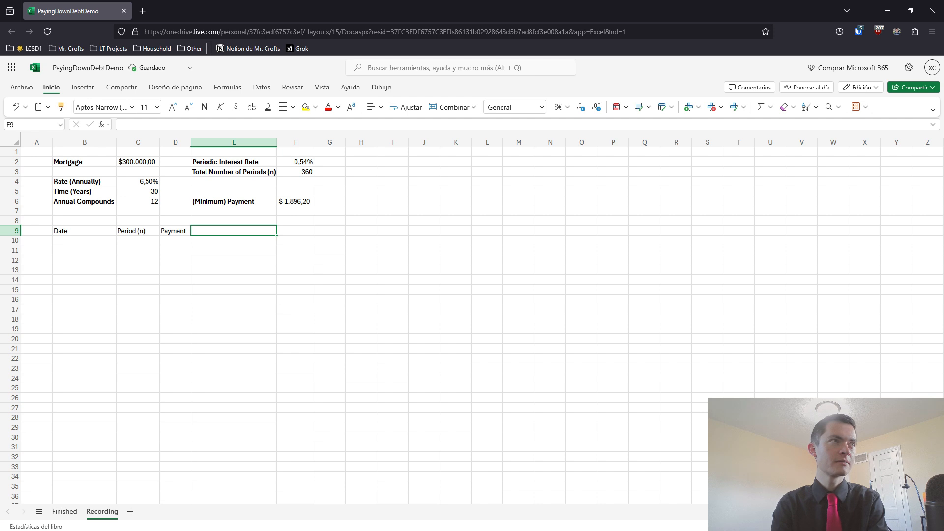
Enter the remaining table headers "Interest Paid", "Equity Earned" and "Loan Balance" in cells E9 to G9
type("Interest Paid")
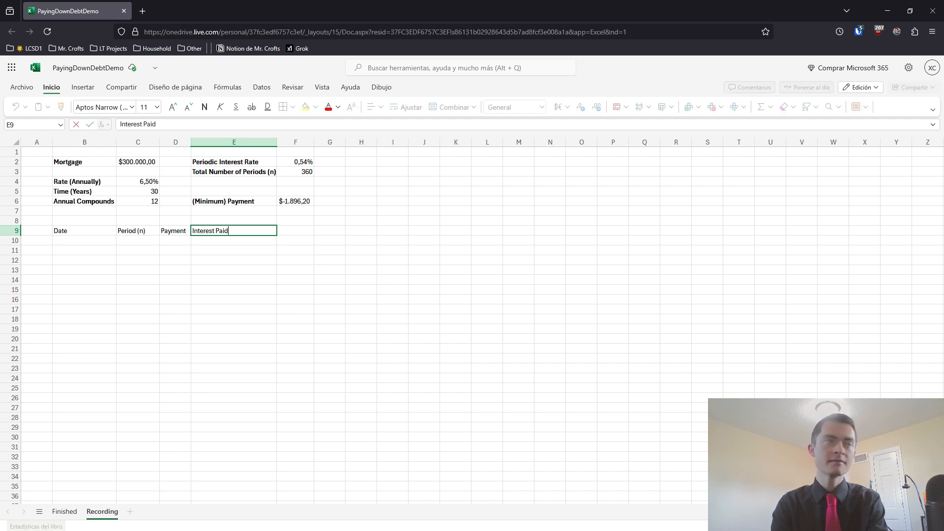
key("Tab")
type("Eq")
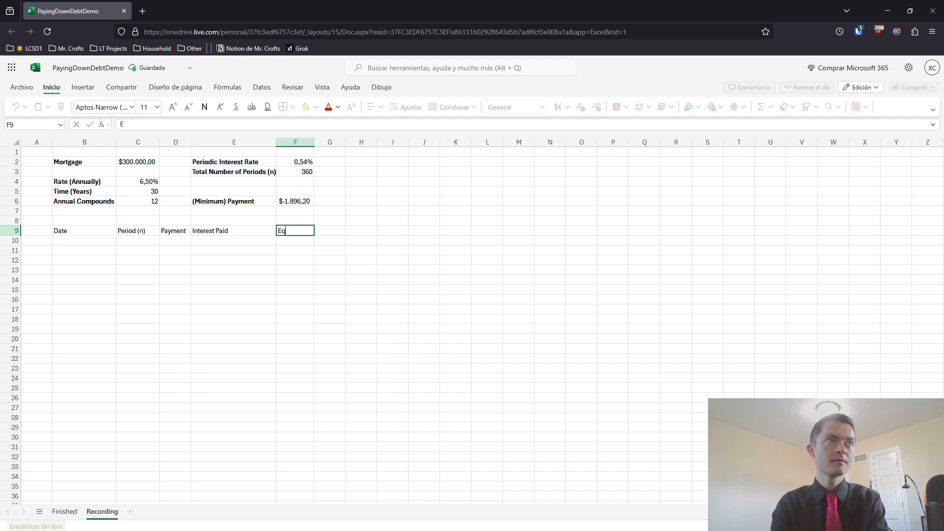
type("uity Earned")
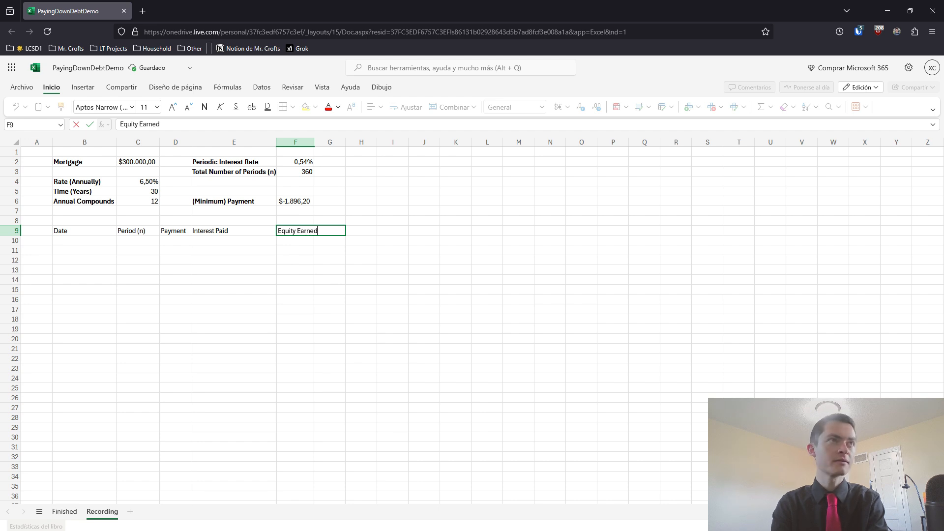
key("Tab")
type("Loan Balance")
key("Return")
Make the header row B9:G9 bold and add borders around its cells
key("Left")
key("Up")
key("Right")
key("ctrl+shift+Left")
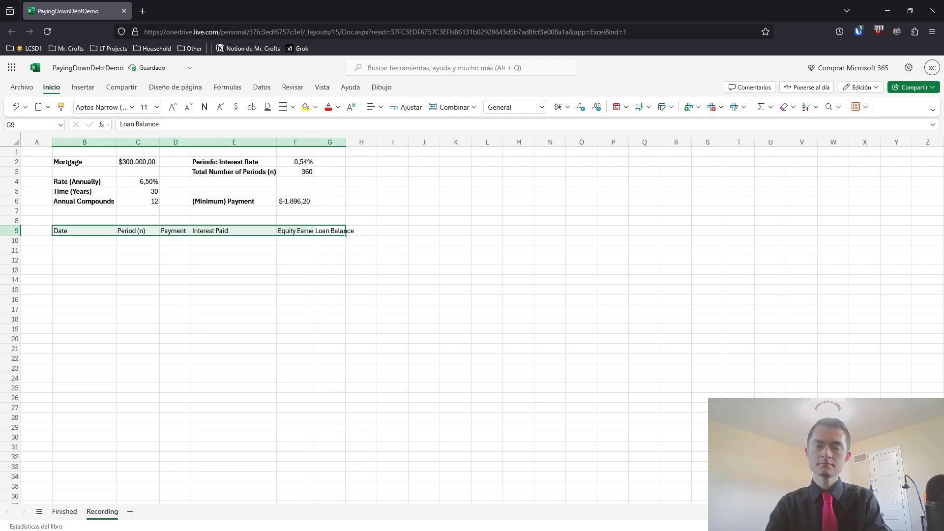
left_click(202, 106)
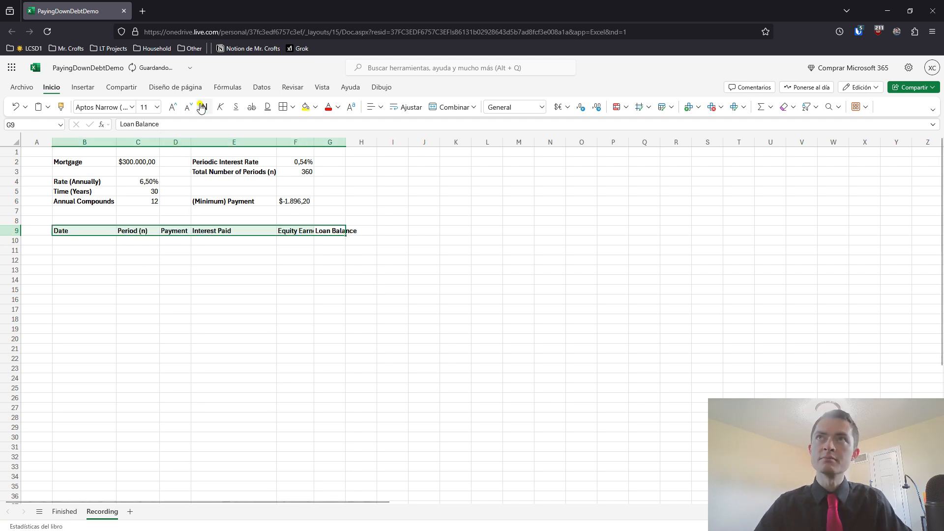
left_click(283, 107)
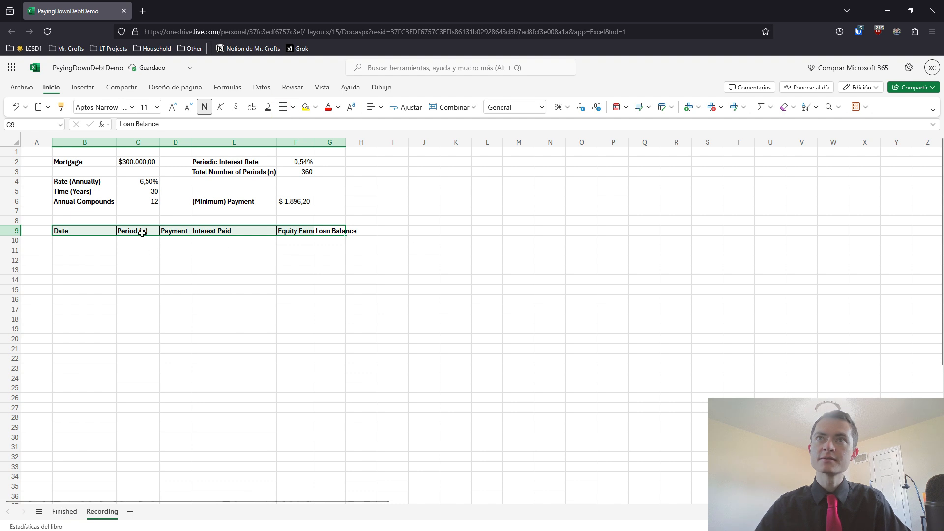
Autofit the widths of columns B through G to their contents
left_click_drag(98, 142, 317, 138)
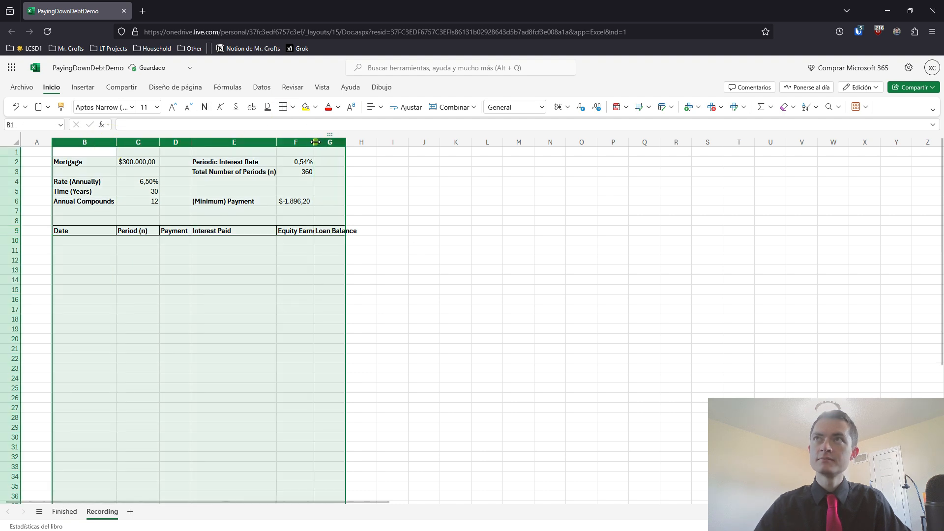
double_click(315, 142)
Fill the starting row with 0 for period, payment, interest paid and equity earned in C10 to F10
left_click(138, 240)
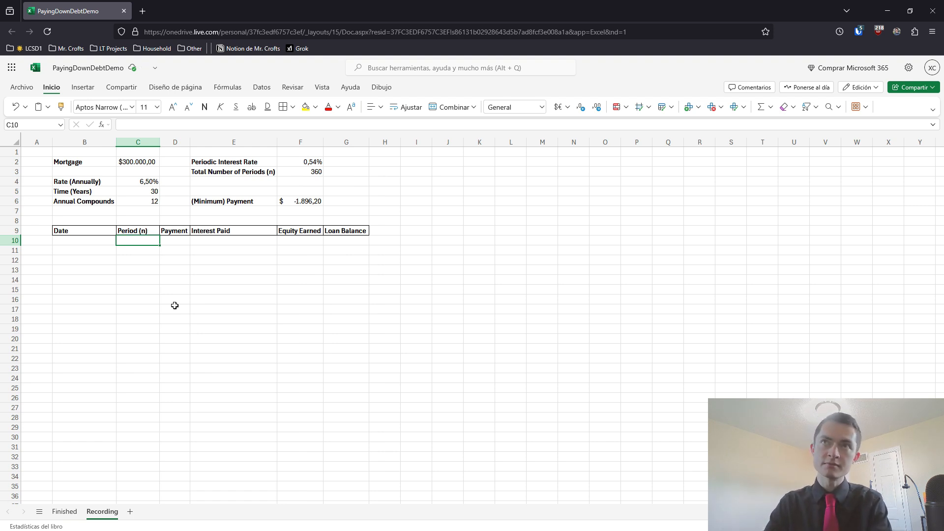
type("0")
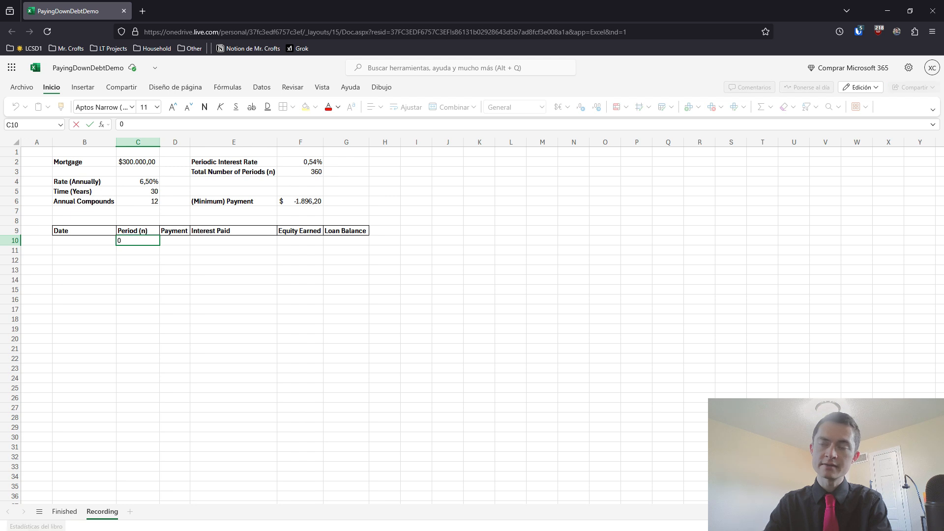
key("Tab")
type("0")
key("Tab")
type("0")
key("Tab")
type("0")
key("Tab")
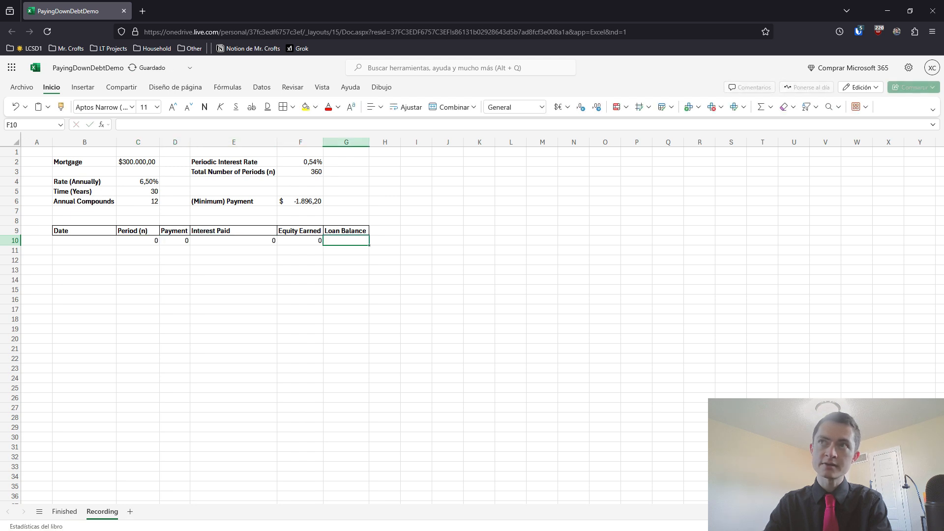
Link the starting loan balance in G10 to the mortgage amount with the formula =C2
type("=")
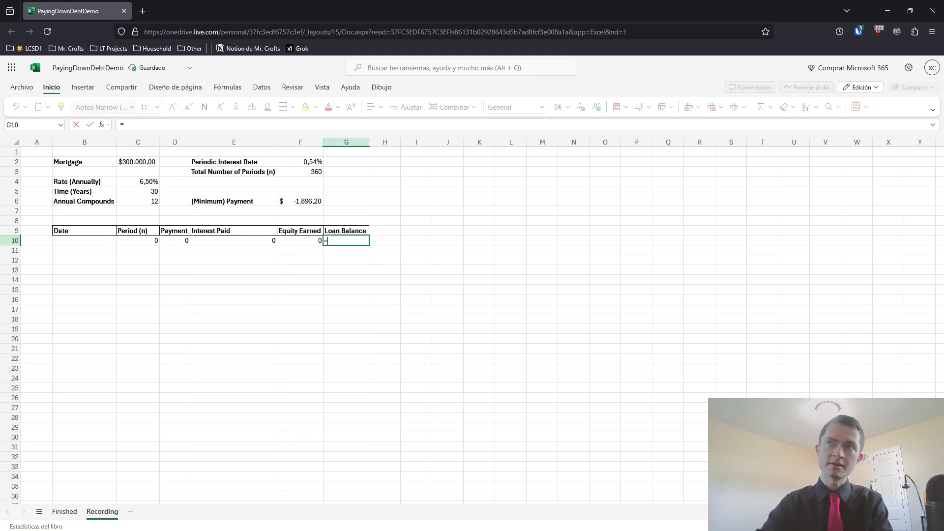
left_click(137, 163)
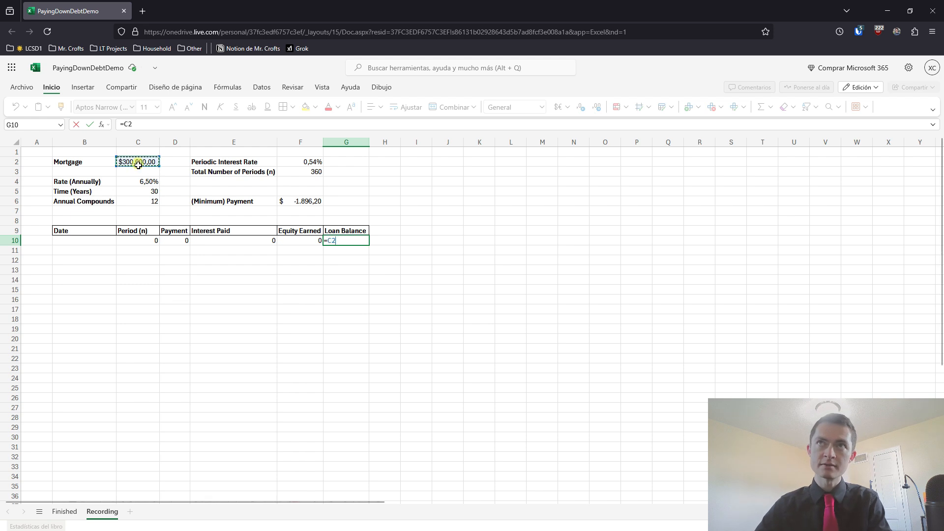
key("Return")
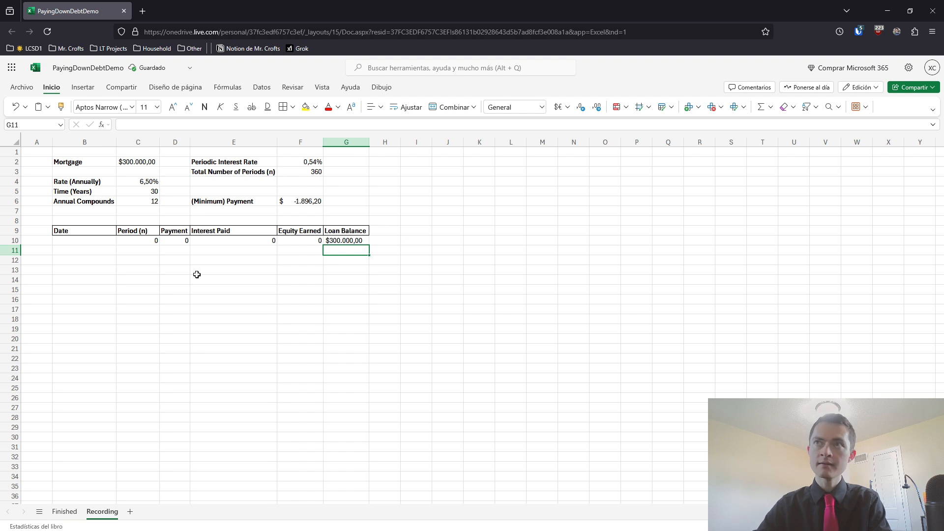
Enter the first date 1/1 in B11 and format it as a short date
left_click(109, 249)
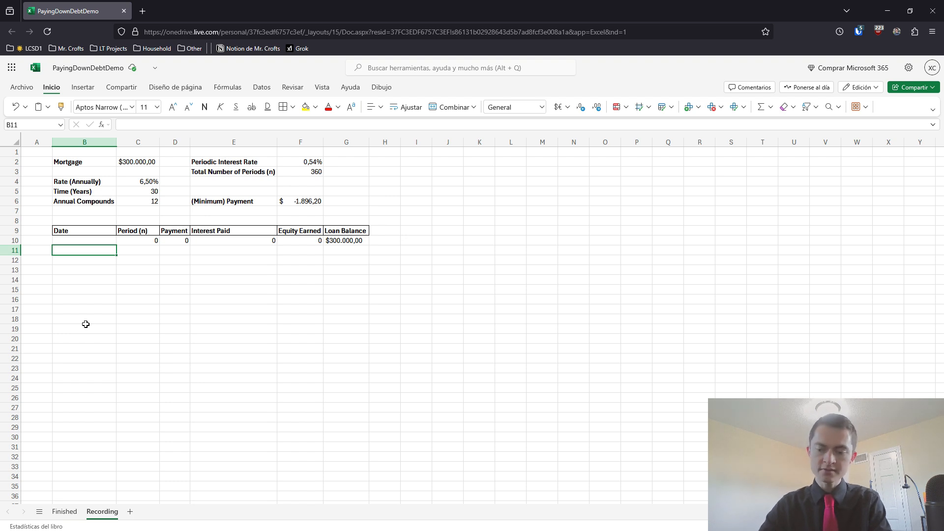
type("1/1")
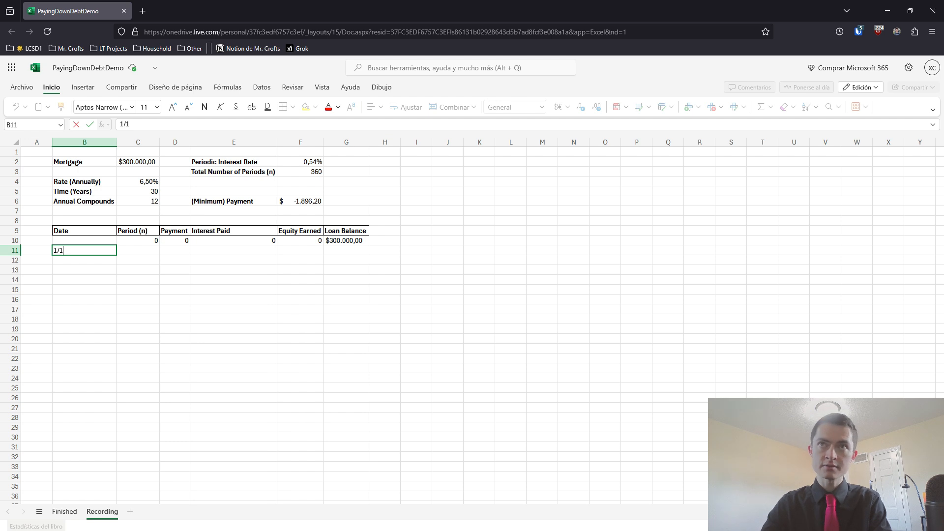
key("Return")
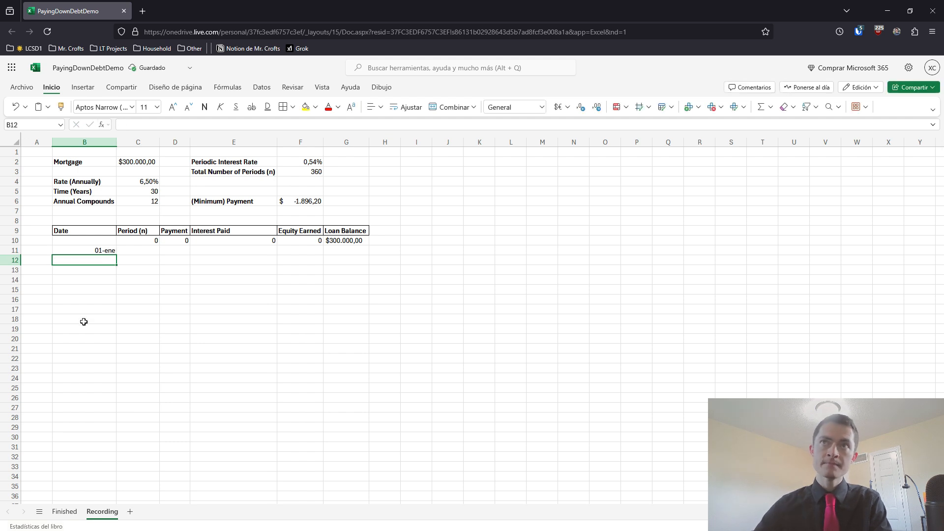
left_click(74, 252)
left_click(543, 107)
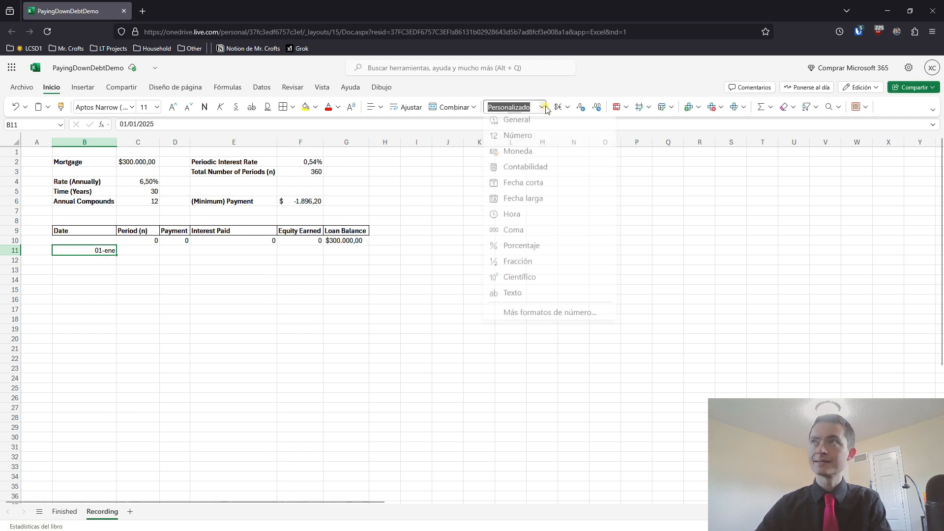
left_click(529, 191)
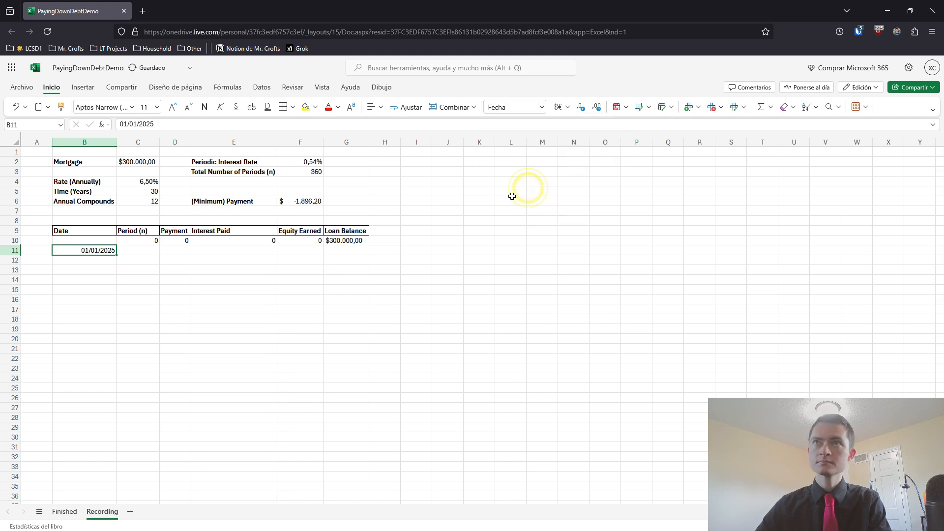
Try to enter the second monthly date as 2/1 in B12, formatted as a short date
left_click(105, 259)
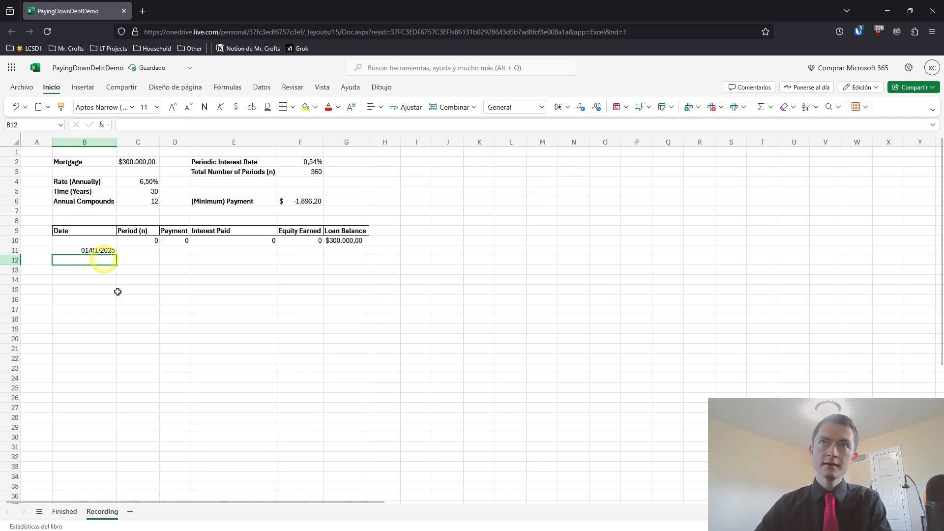
type("1/2")
key("BackSpace")
key("BackSpace")
key("BackSpace")
type("2/1")
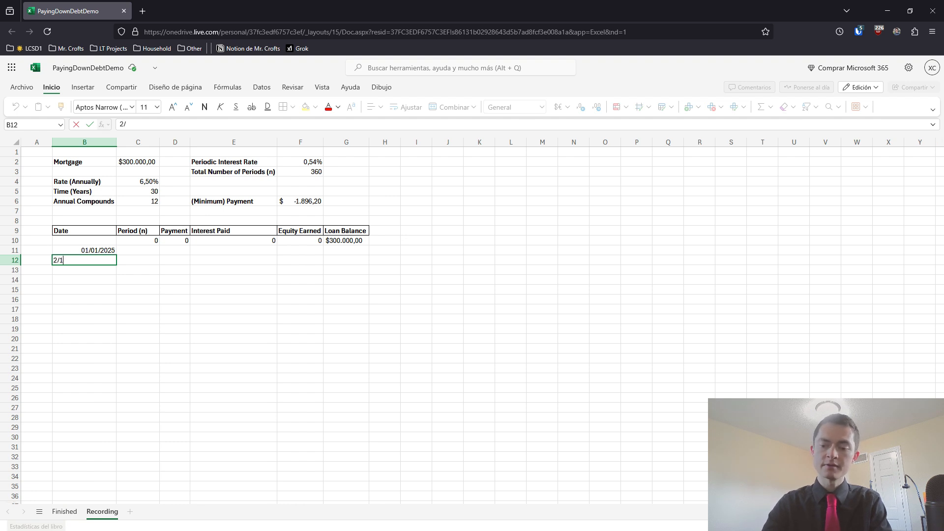
type("/01")
key("Return")
left_click(100, 260)
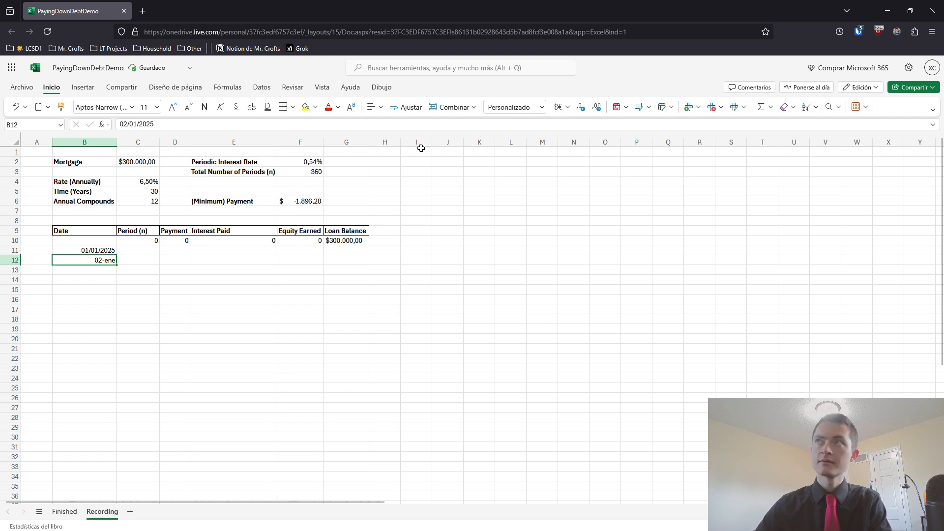
left_click(542, 107)
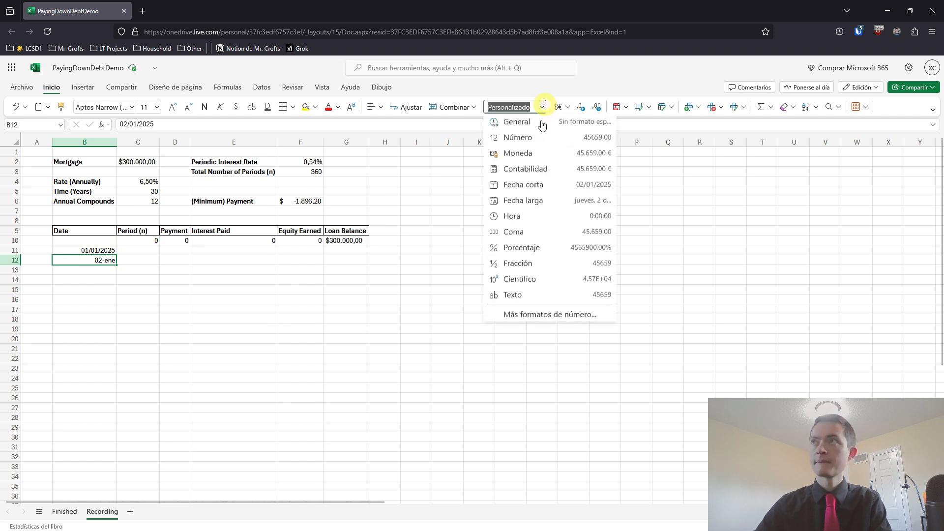
left_click(518, 188)
Fill the Date column from B11 down to B28 with first-of-month dates, 01/01/2025 to 01/06/2026
left_click_drag(100, 251, 88, 418)
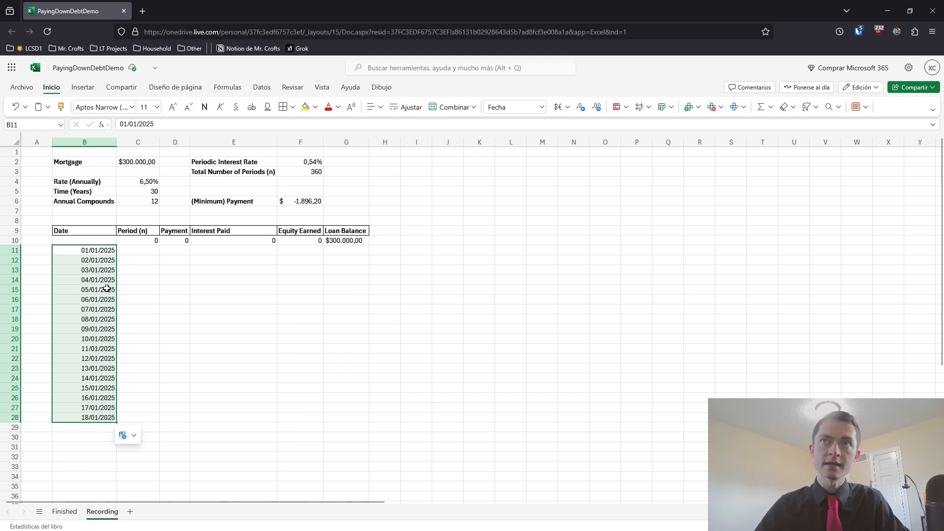
left_click(138, 377)
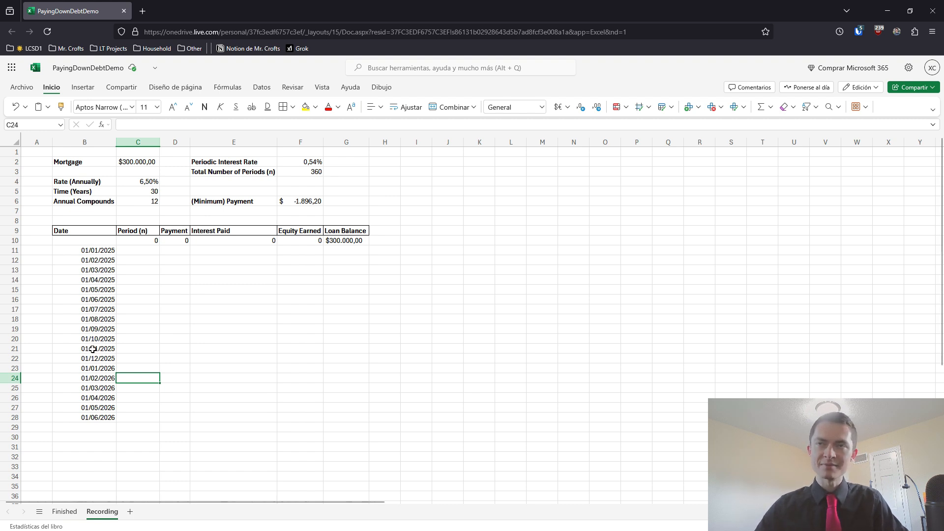
left_click(84, 251)
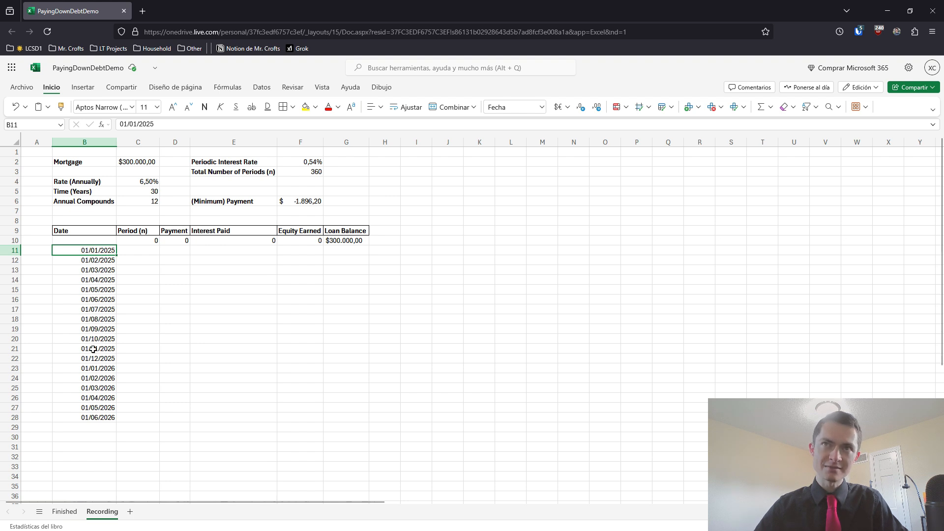
left_click(95, 259)
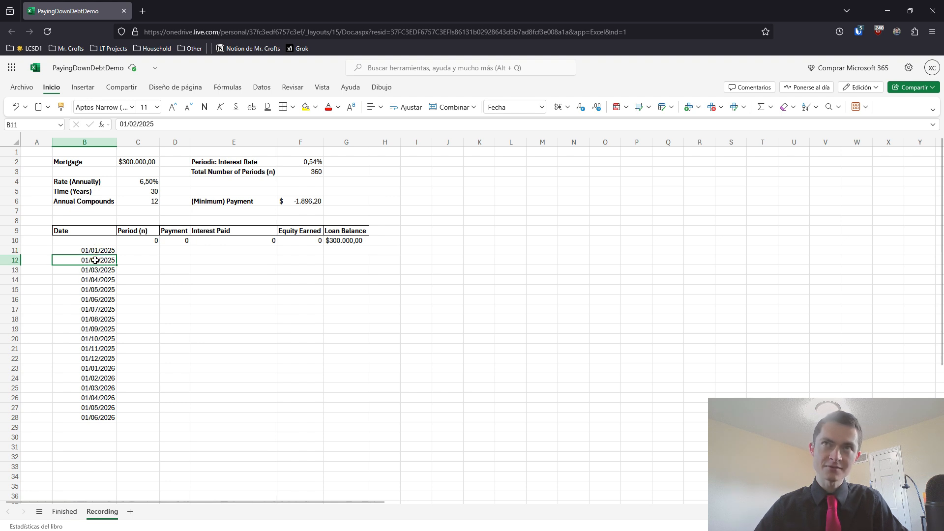
left_click(95, 271)
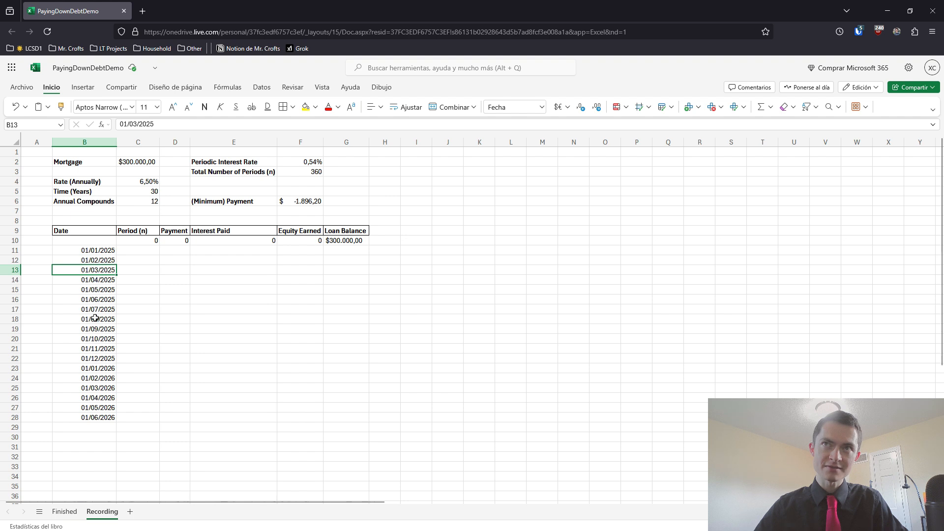
left_click(97, 359)
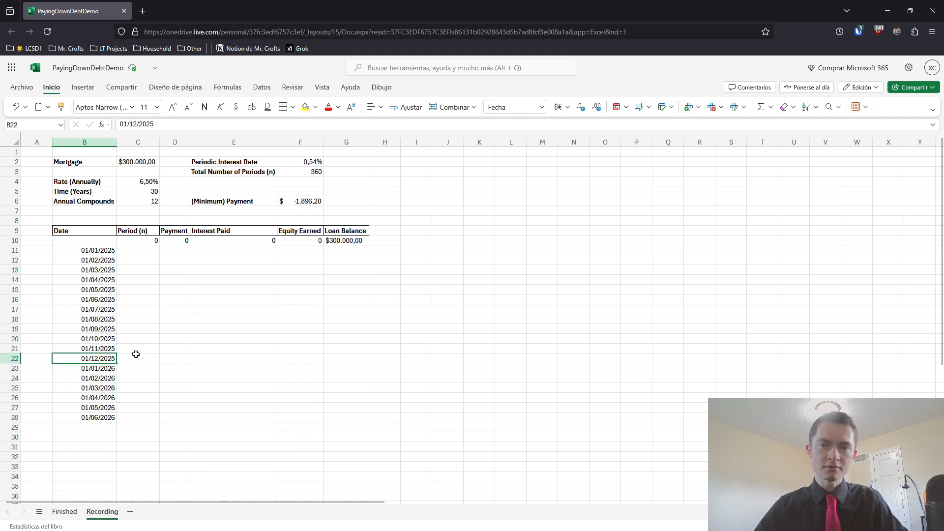
left_click_drag(95, 251, 153, 400)
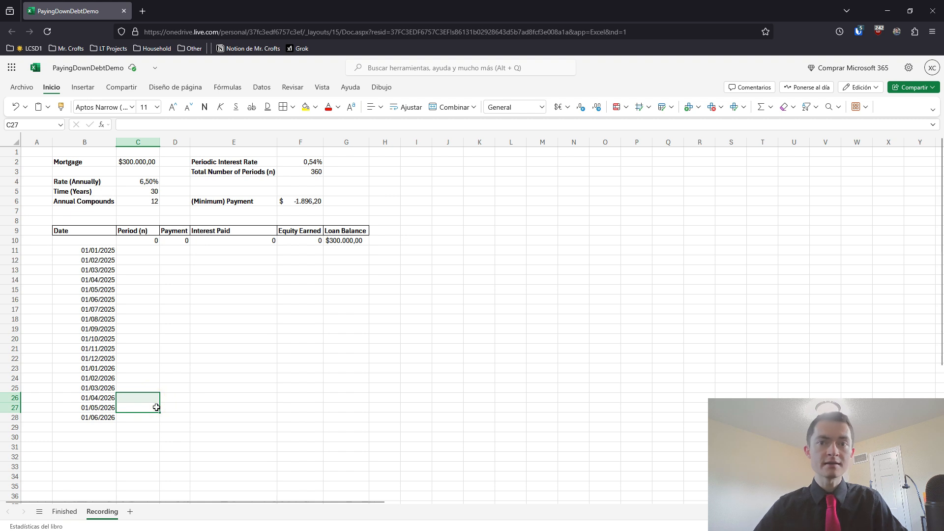
Extend the monthly date series in column B down to row 360
left_click(297, 172)
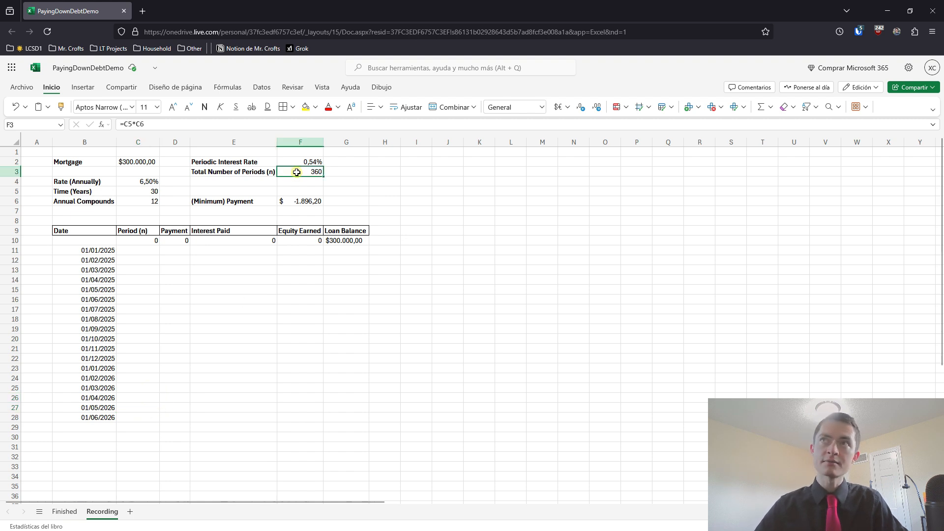
left_click_drag(99, 250, 98, 507)
left_click(174, 427)
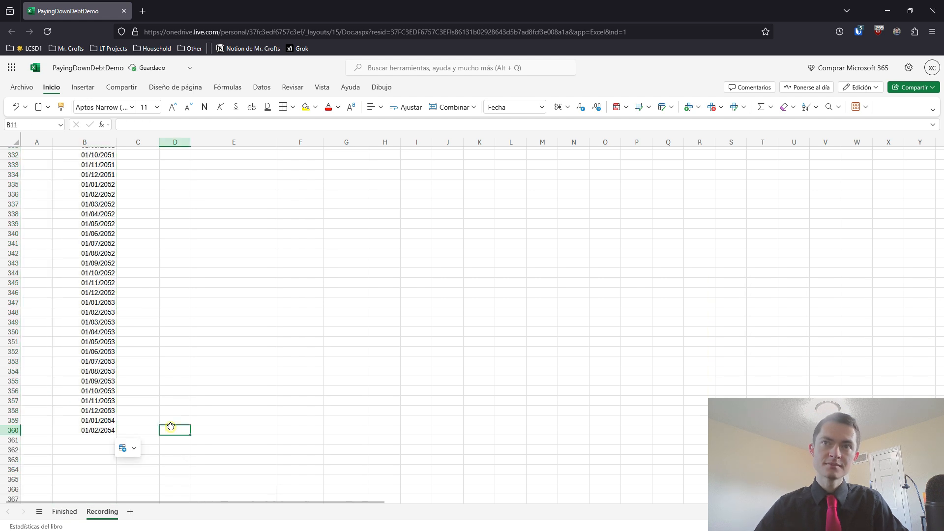
scroll(206, 413, "down", 3)
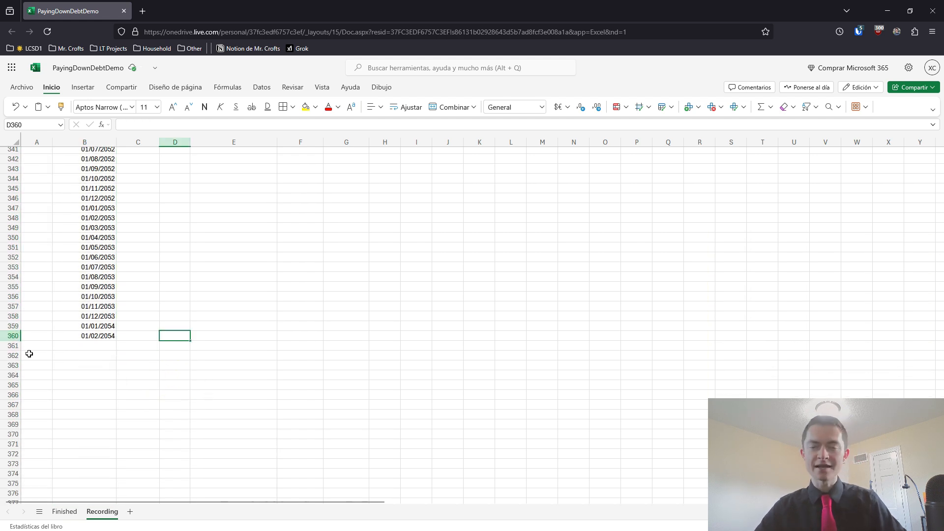
Number the first three periods 1, 2 and 3 in cells C11 to C13
left_click(140, 339)
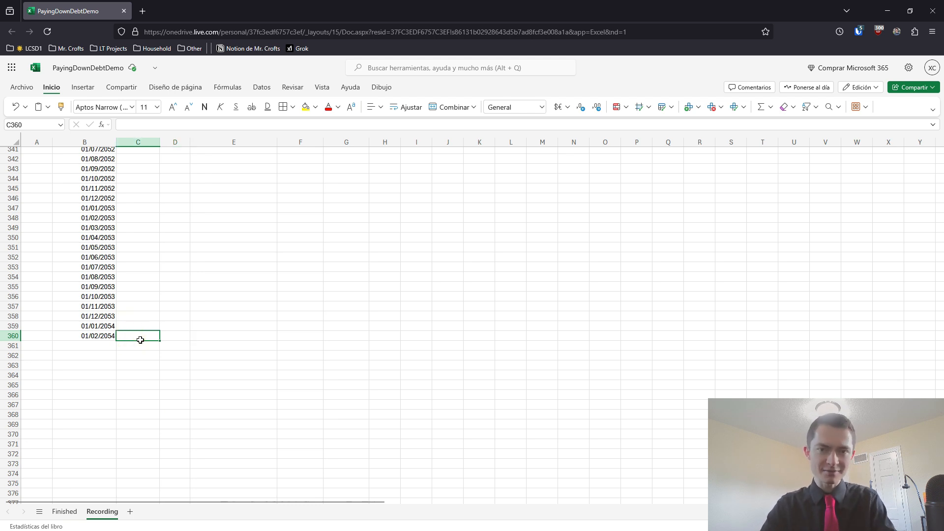
key("ctrl+Up")
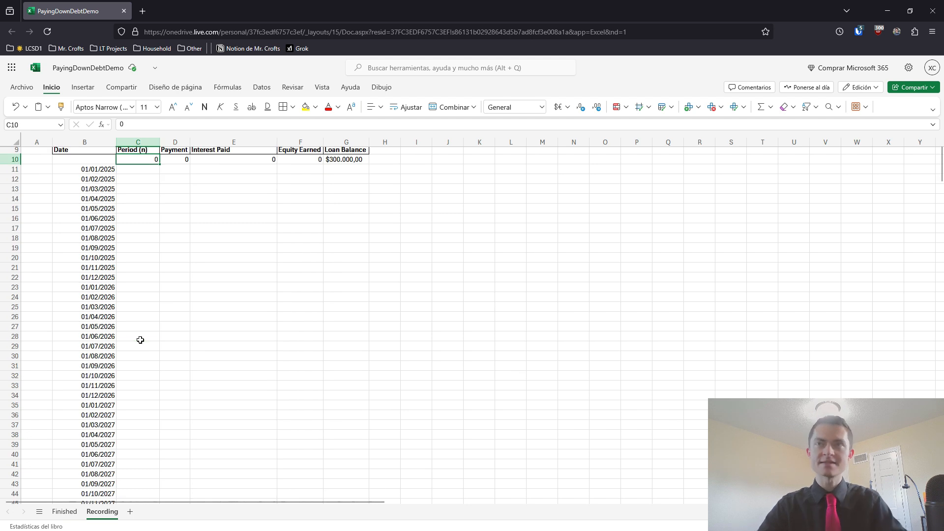
scroll(140, 340, "up", 3)
left_click(139, 251)
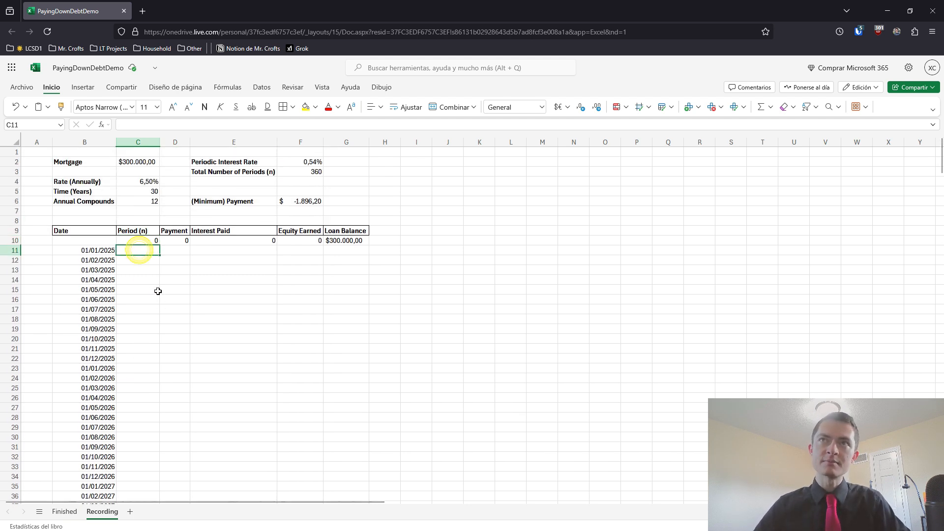
type("1")
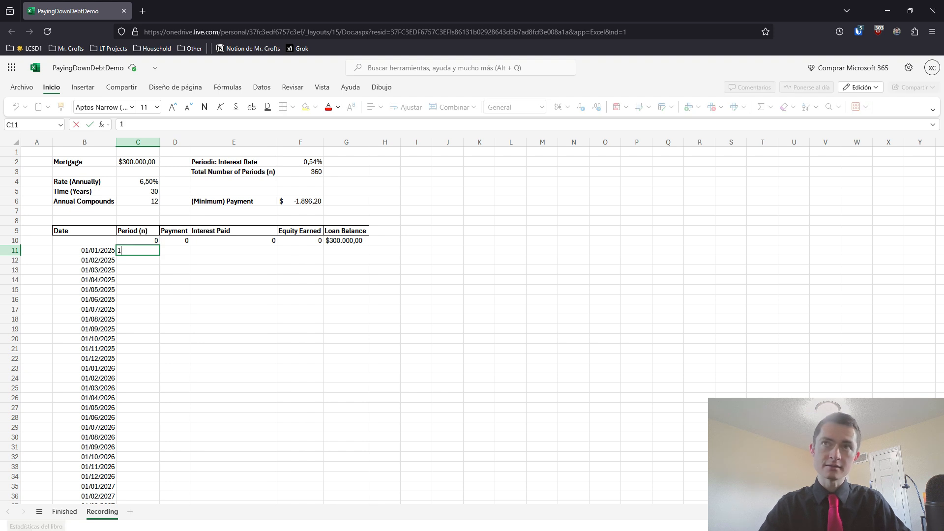
key("Return")
type("2")
key("Return")
type("3")
key("Return")
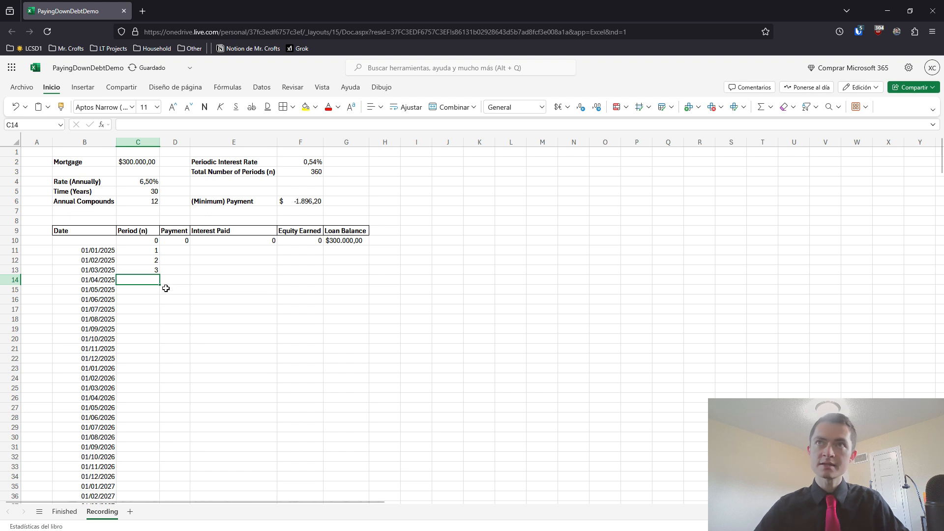
Fill the period numbering from C11:C13 down to the last dated row
left_click_drag(145, 251, 153, 272)
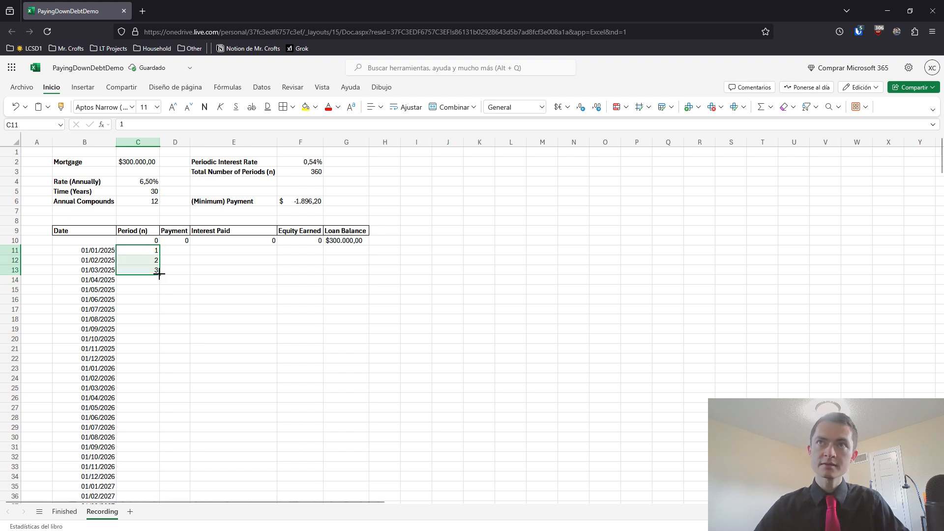
double_click(160, 275)
left_click(153, 290)
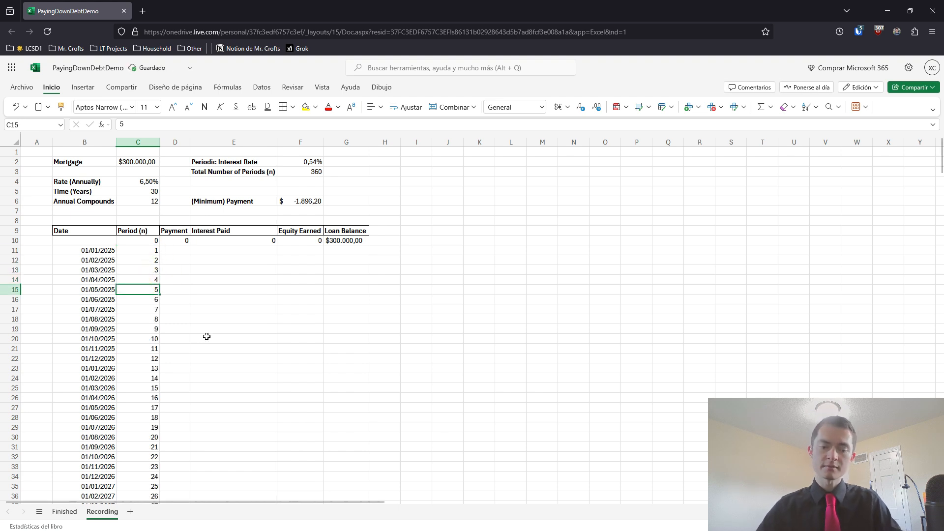
key("ctrl+Down")
scroll(190, 347, "down", 5)
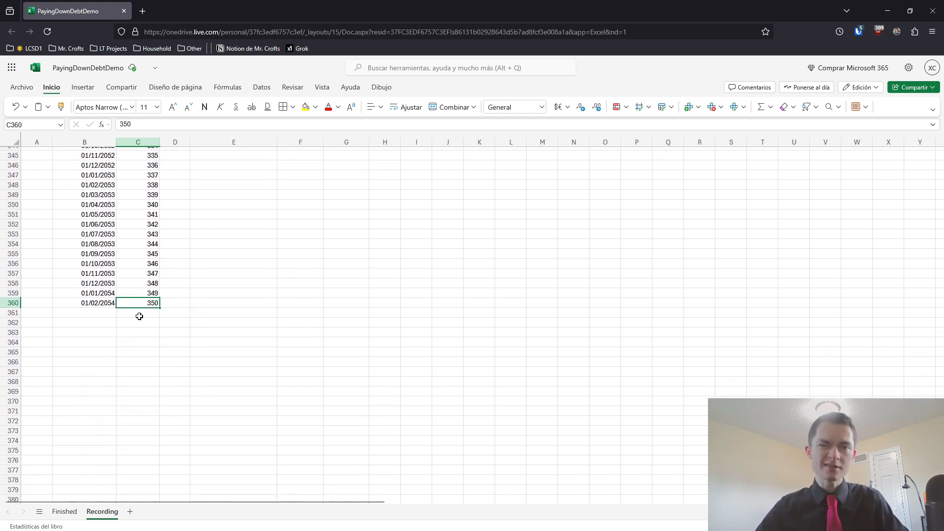
Extend the date and period columns together to row 370, ending at 01/12/2054 and period 360
left_click_drag(107, 284, 181, 385)
left_click(101, 382)
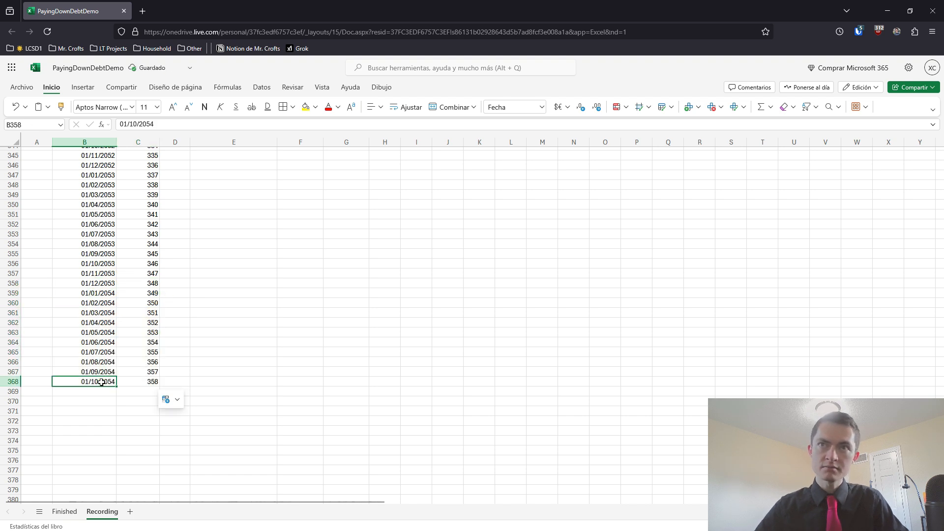
left_click_drag(118, 370, 160, 403)
left_click(147, 401)
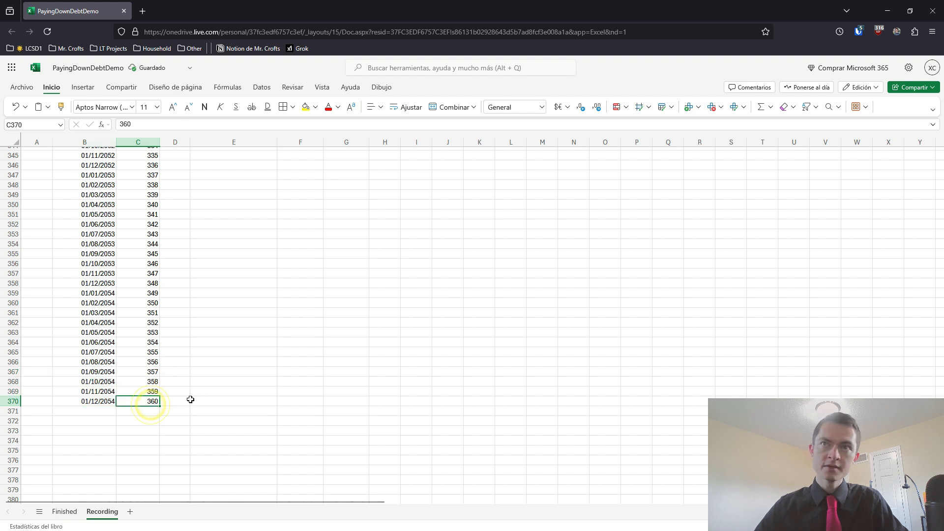
Enter =$F$6 in D11 so the first period's payment uses an absolute reference to the minimum payment
left_click(186, 402)
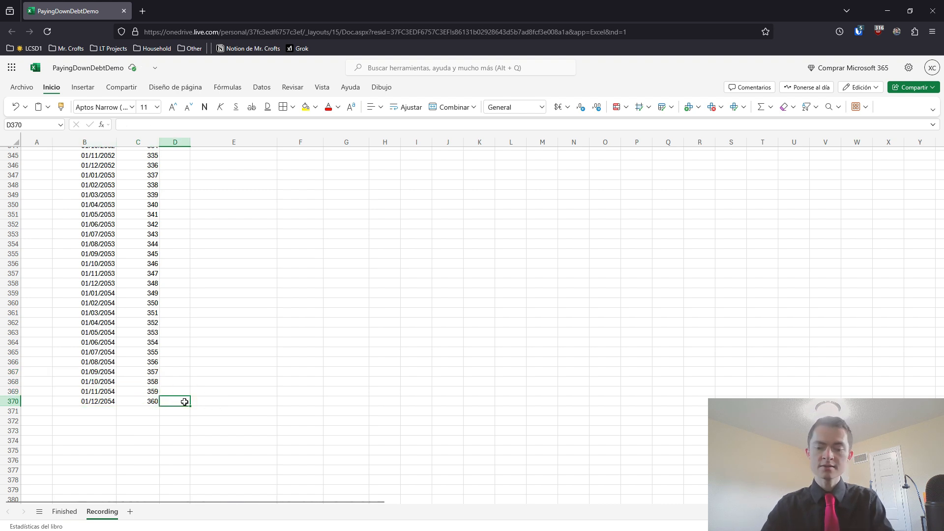
key("ctrl+Up")
scroll(190, 385, "up", 3)
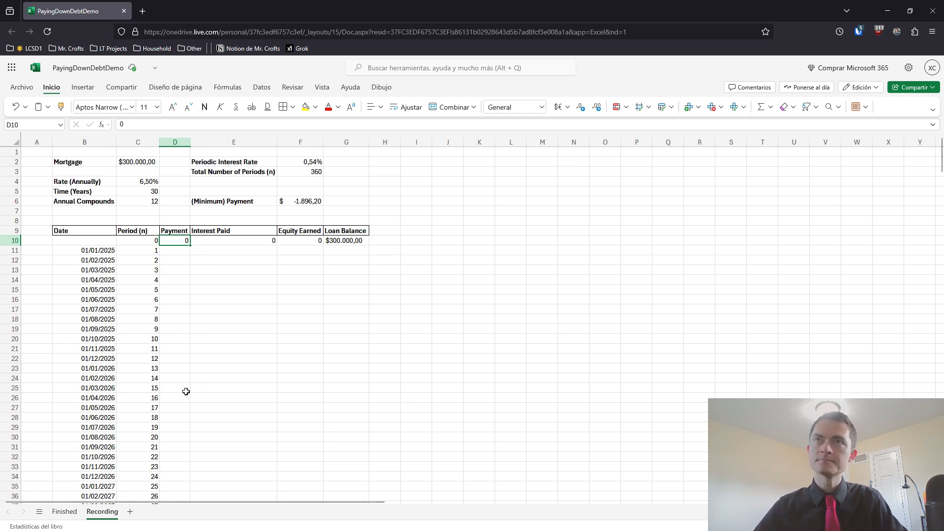
left_click(175, 251)
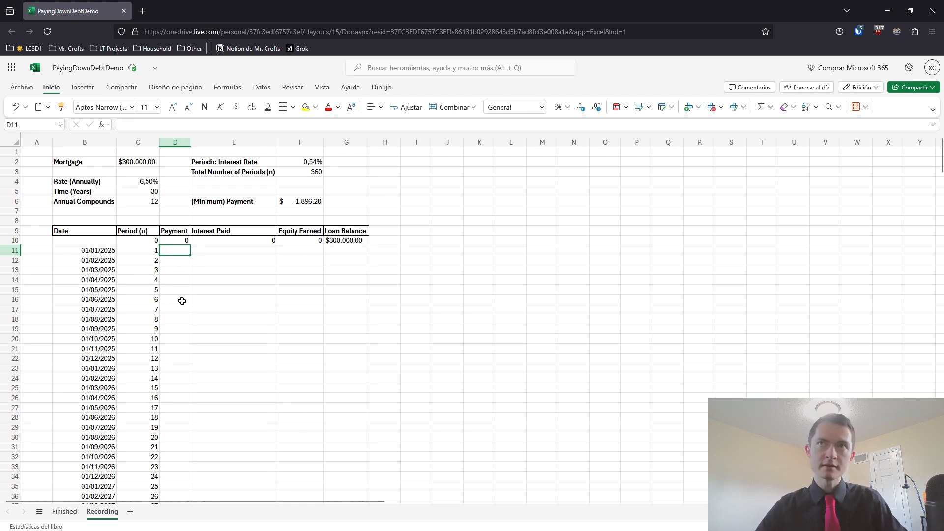
left_click(299, 202)
left_click_drag(182, 250, 182, 350)
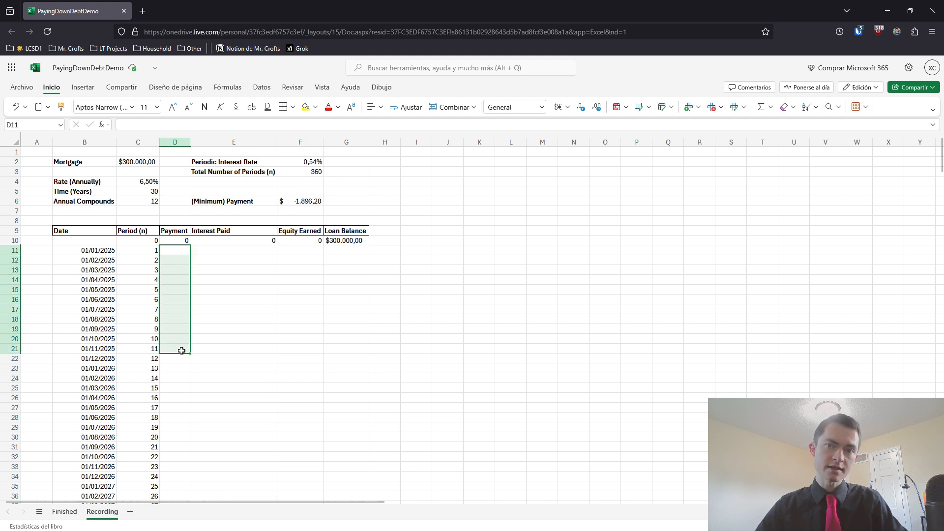
left_click(177, 319)
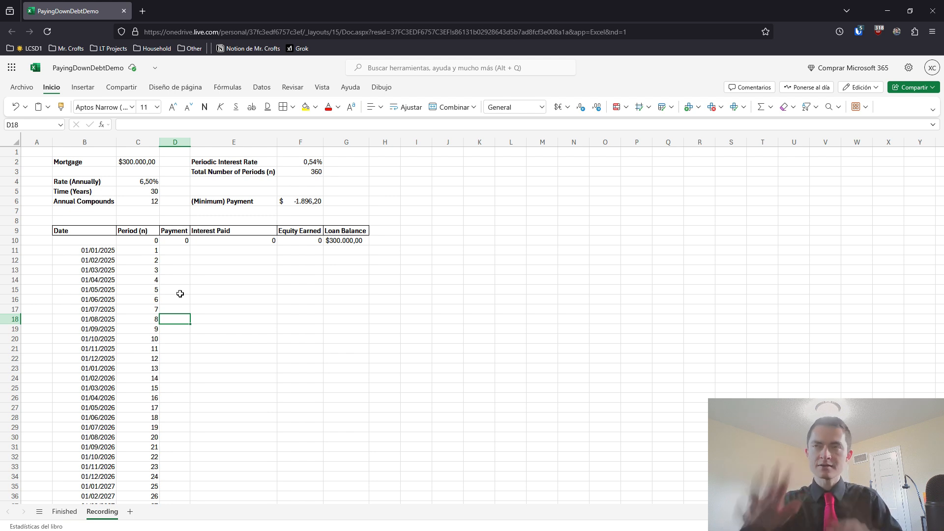
left_click(180, 251)
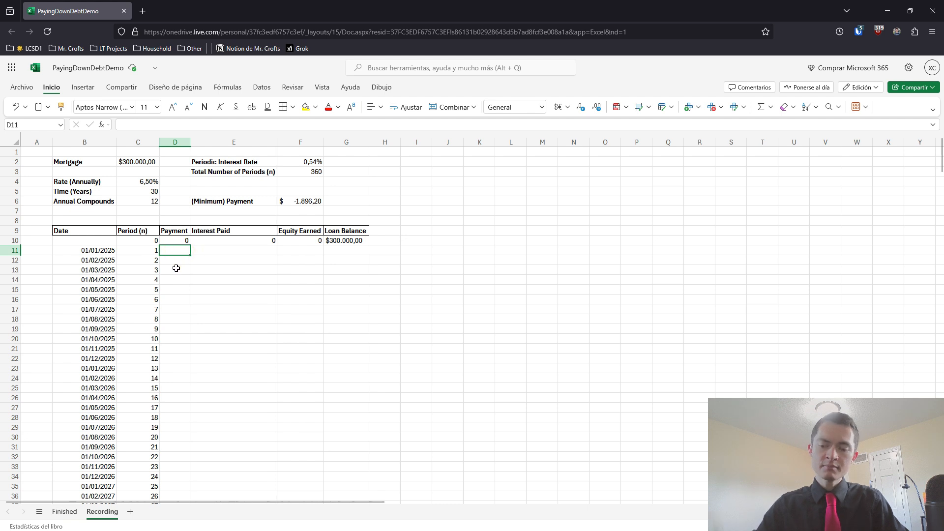
type("=")
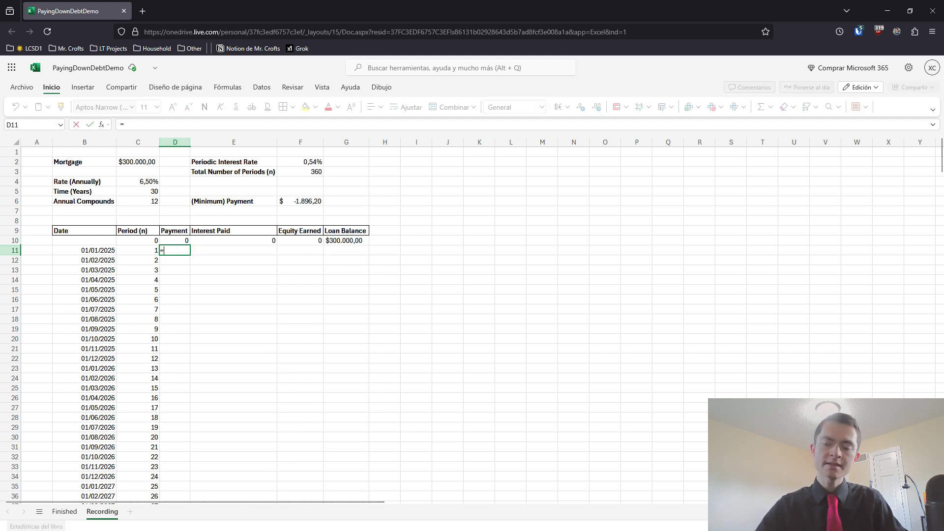
left_click(292, 201)
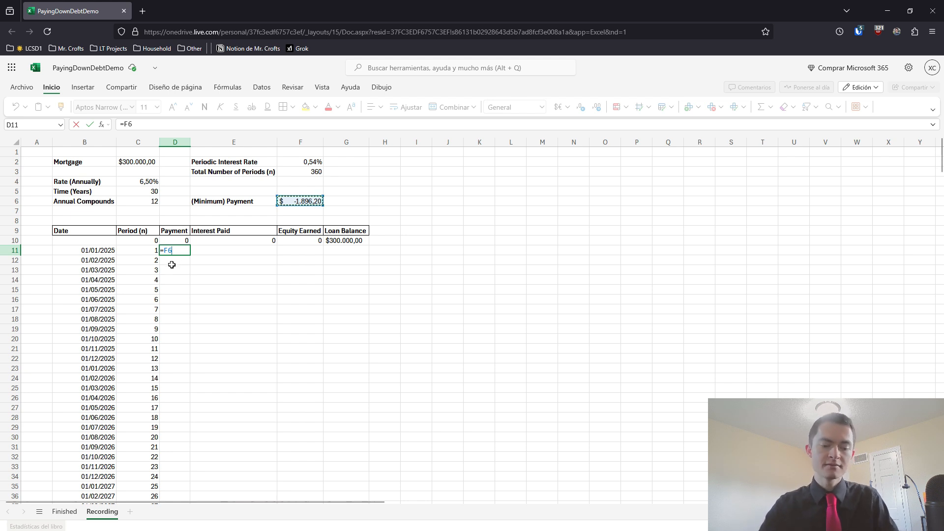
key("F4")
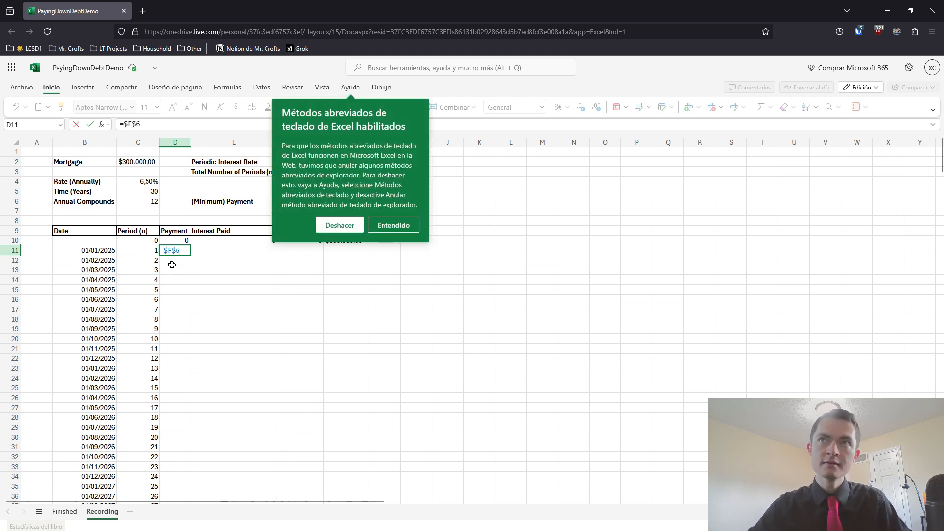
left_click(399, 224)
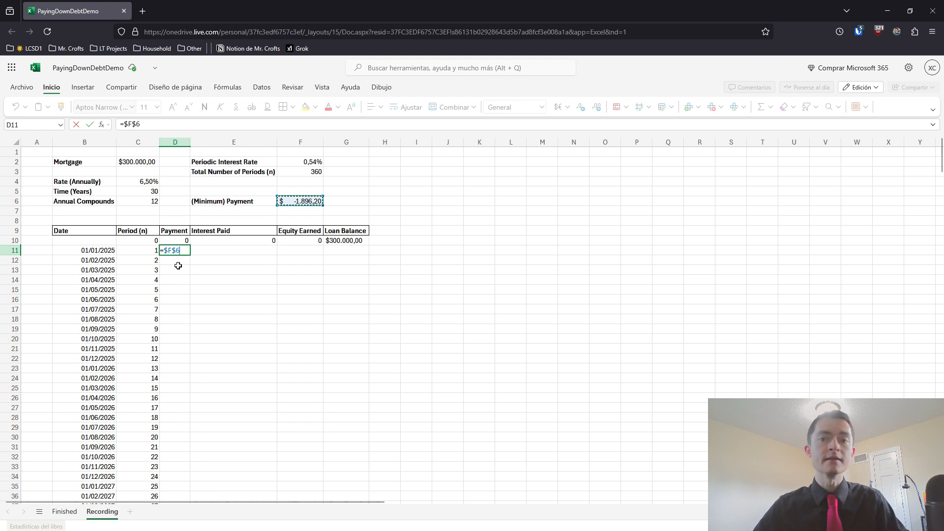
mouse_move(166, 252)
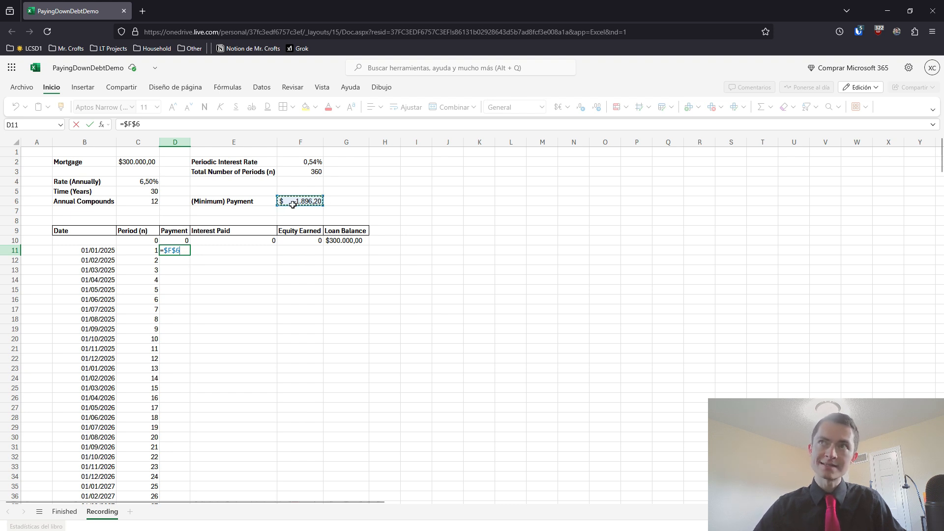
key("Return")
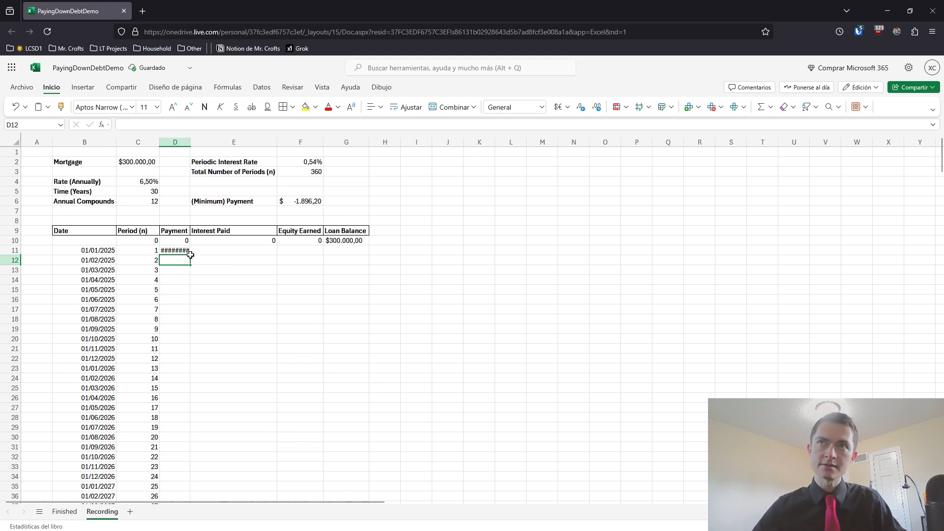
Auto-fit the width of column D and fill the payment formula from D11 down through all periods
double_click(190, 141)
left_click(189, 251)
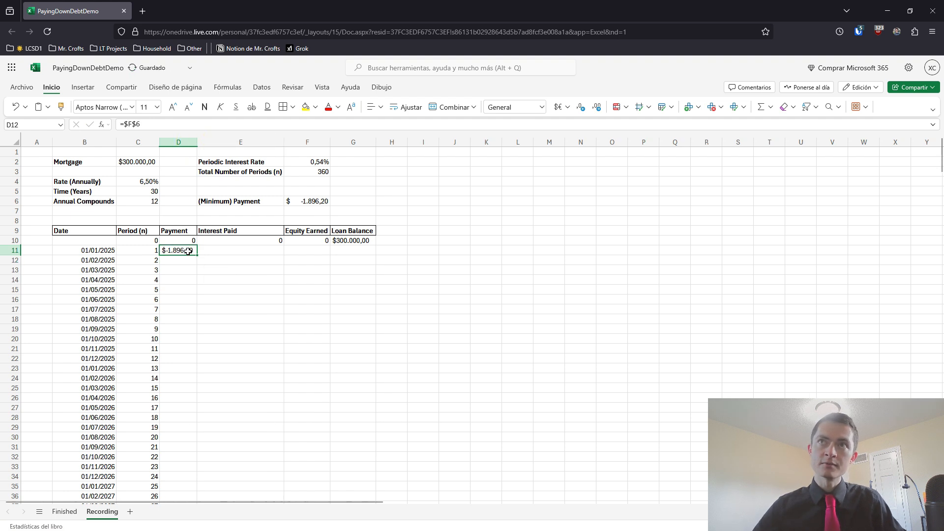
double_click(197, 254)
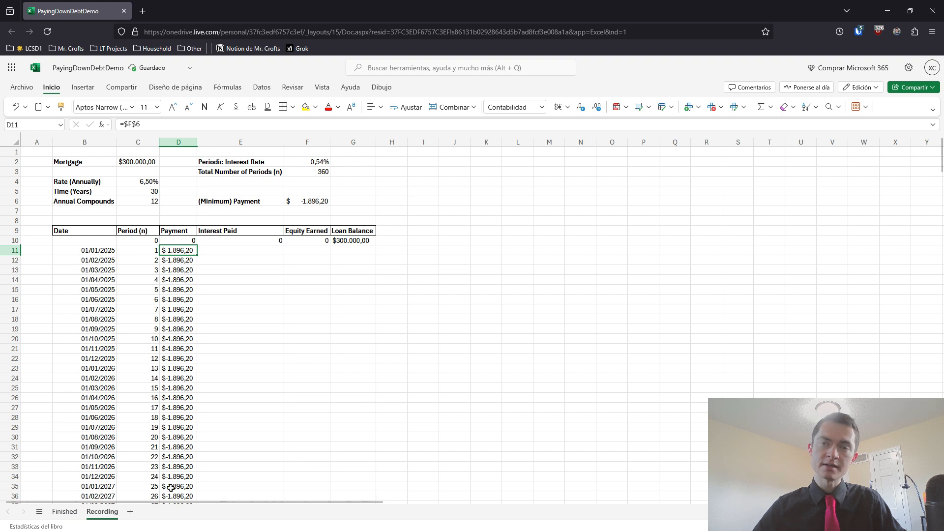
Enter =G10*$F$2 in E11 to calculate the first period's interest from the previous loan balance and periodic rate
key("Right")
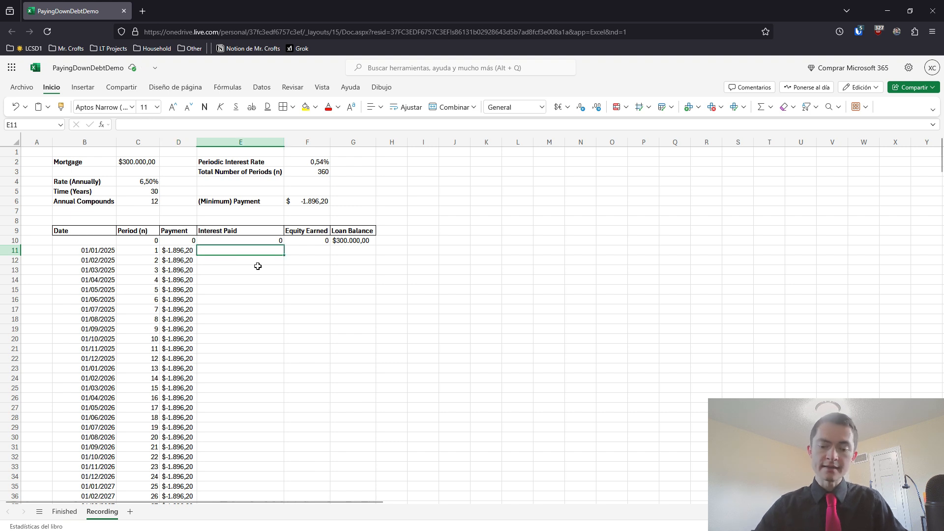
type("=")
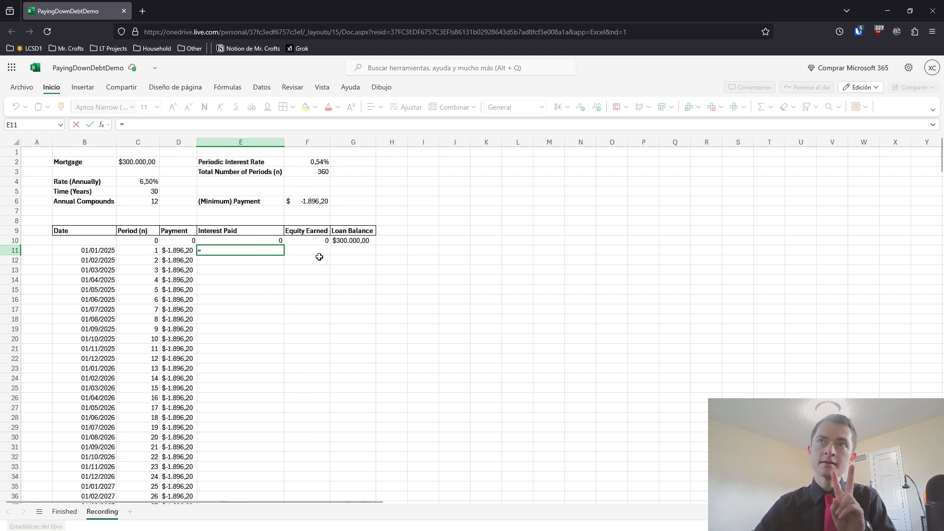
left_click(343, 241)
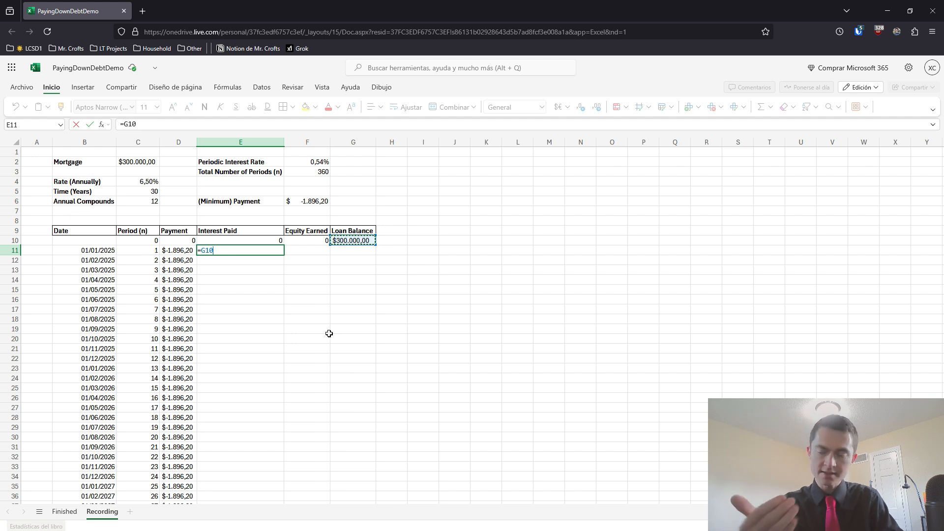
type("*")
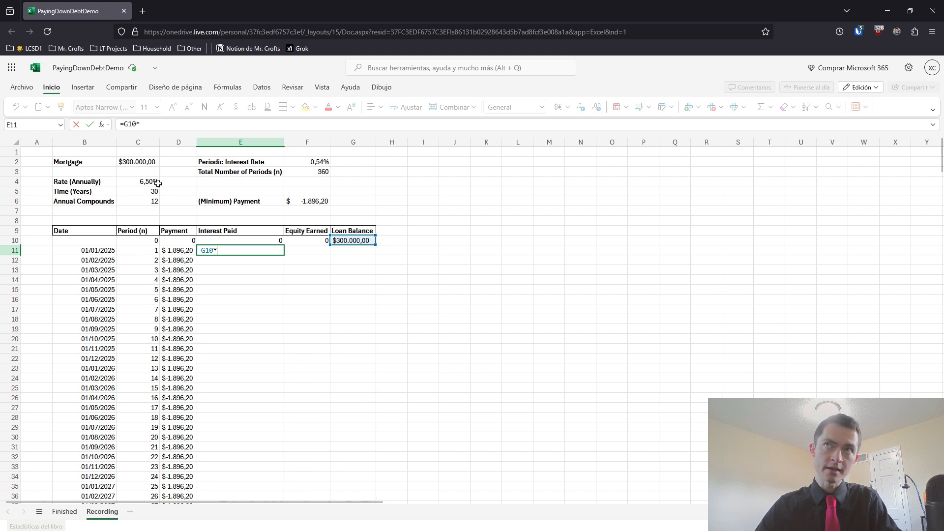
left_click(300, 162)
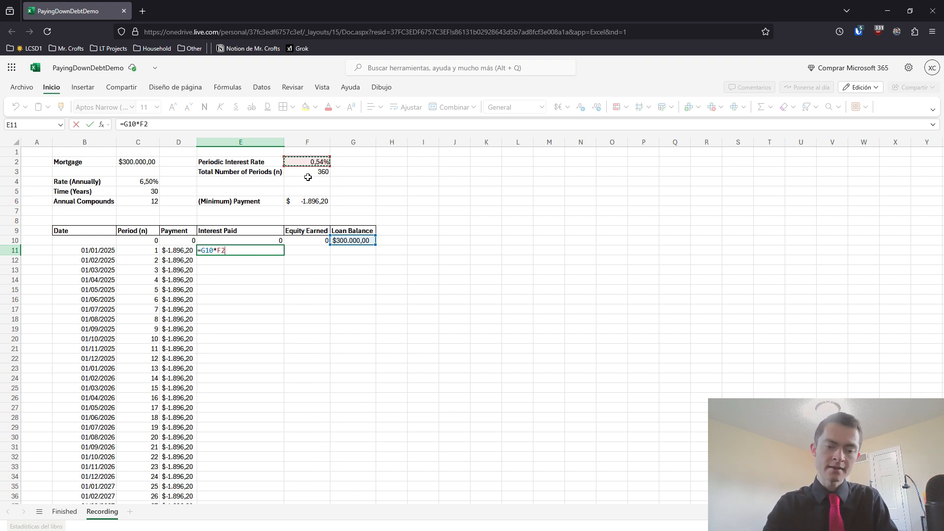
key("F4")
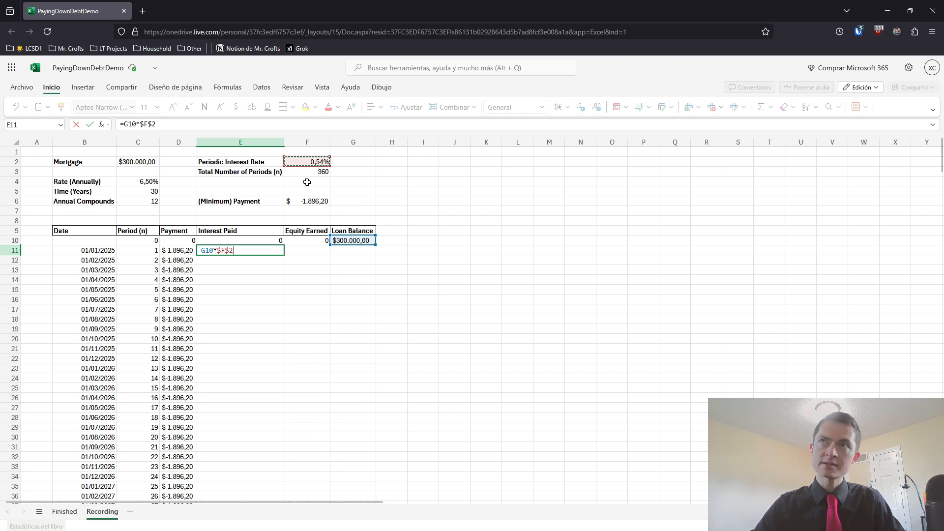
key("Return")
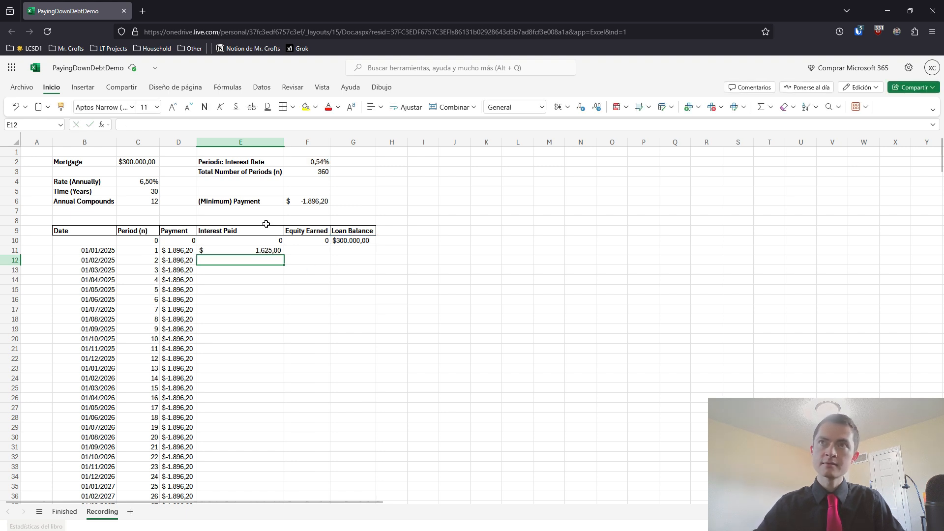
Copy the interest formula from E11 to E12, check its cell references, and fill it down the Interest Paid column
left_click(262, 249)
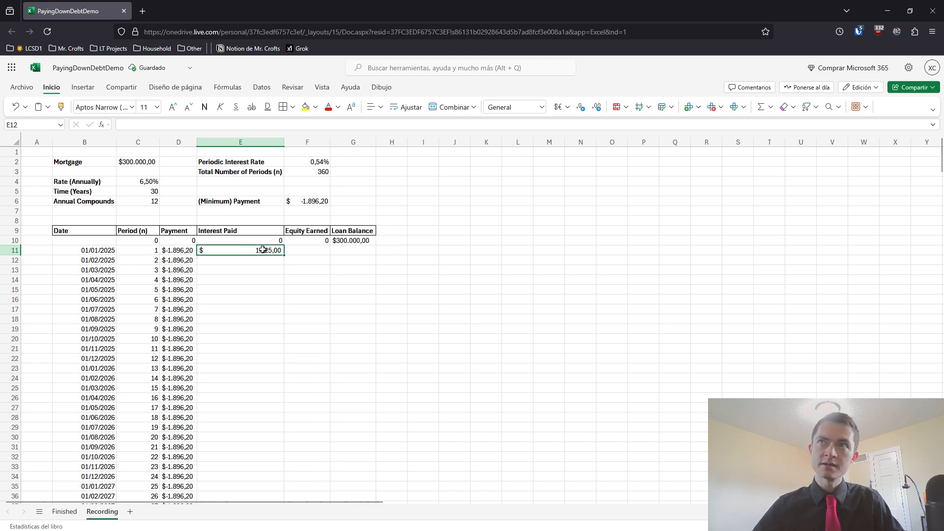
left_click_drag(283, 254, 280, 261)
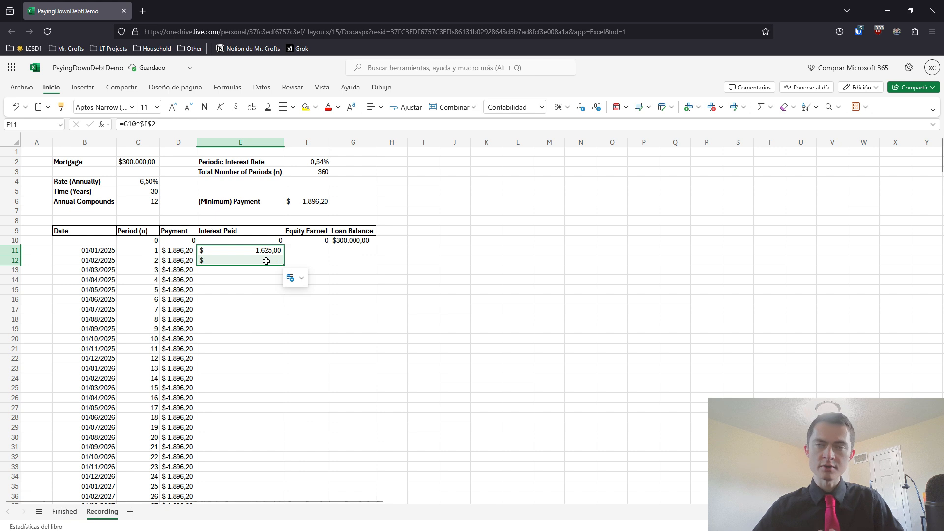
left_click(263, 261)
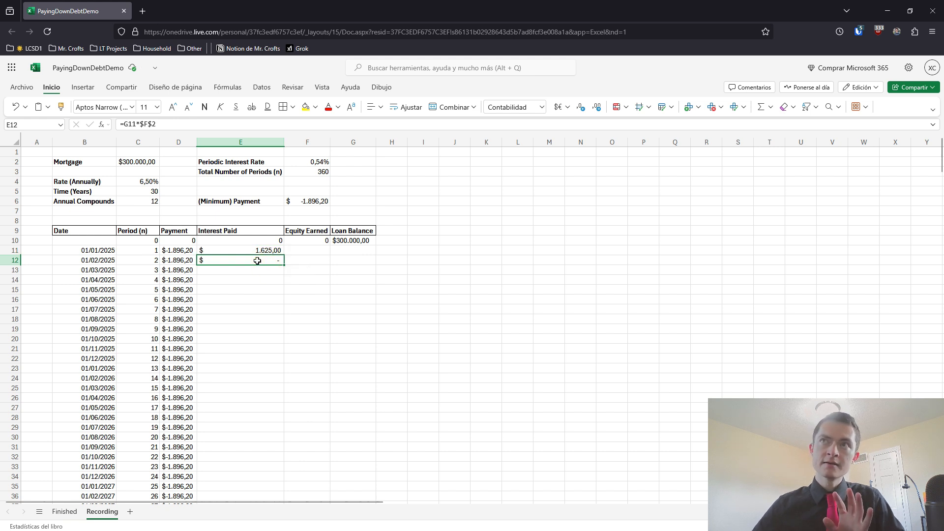
double_click(257, 261)
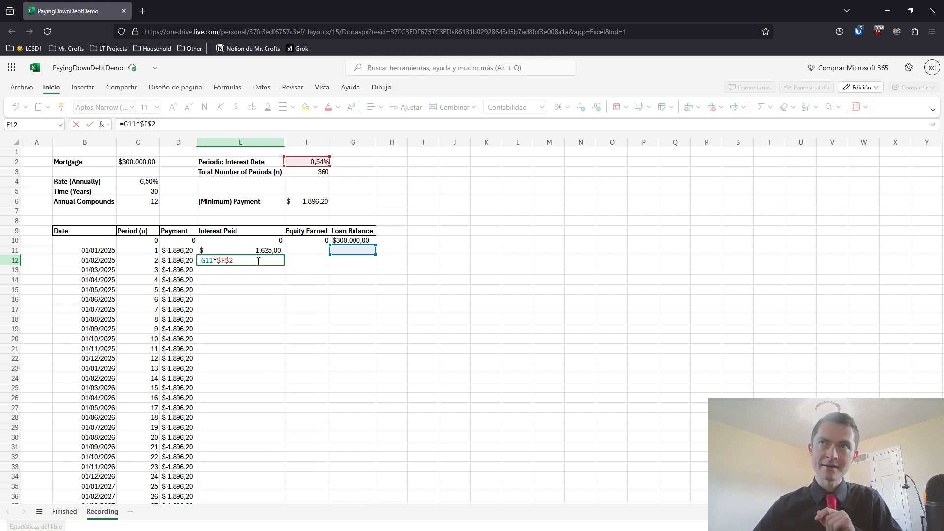
double_click(207, 262)
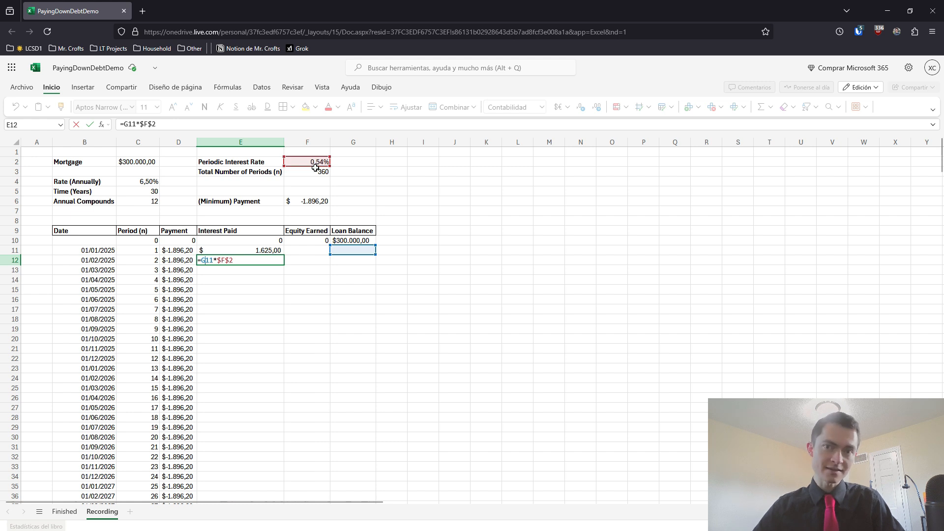
key("ctrl+Return")
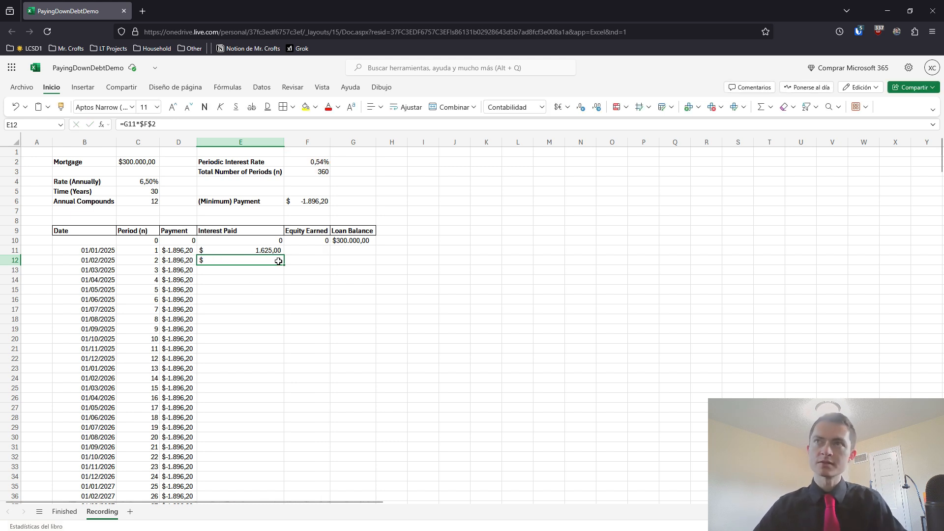
double_click(279, 262)
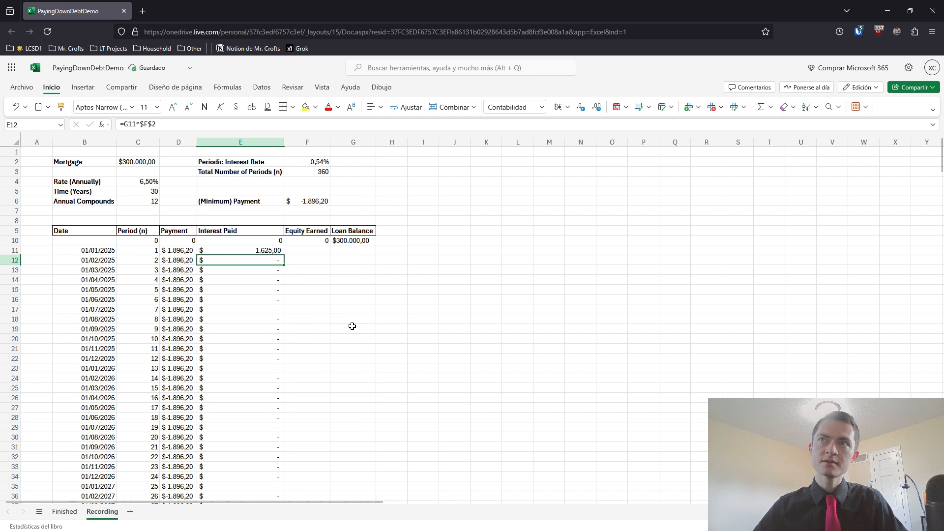
Change the first payment in D11 to =ABS($F$6) to make it positive, and fill the formula down the Payment column
left_click(307, 250)
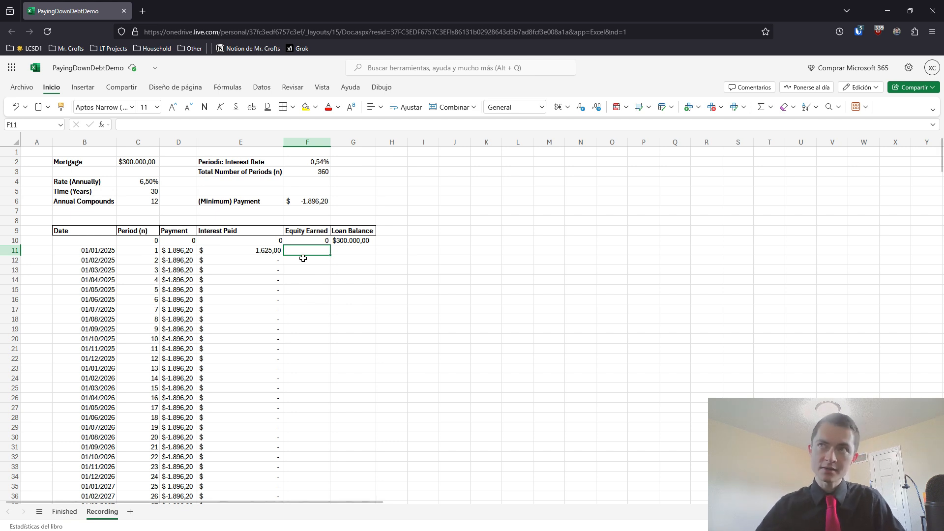
left_click(189, 251)
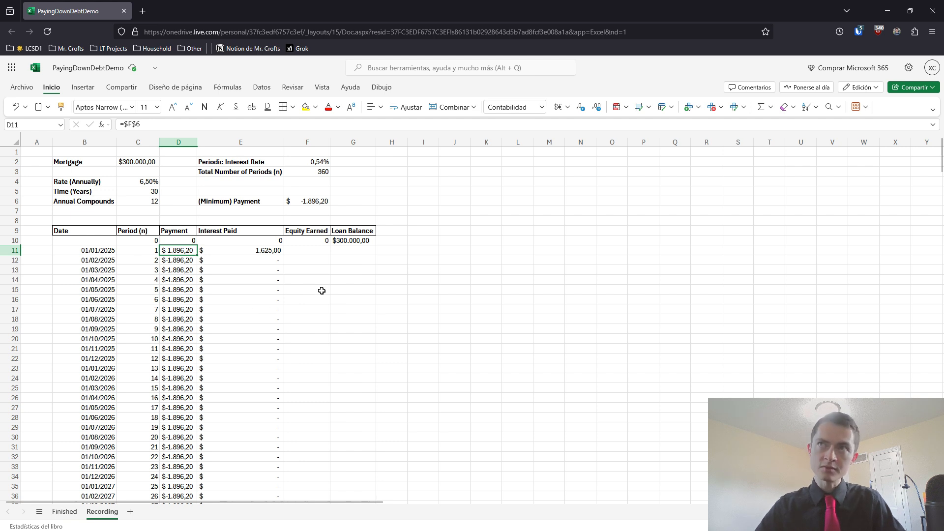
left_click(253, 251)
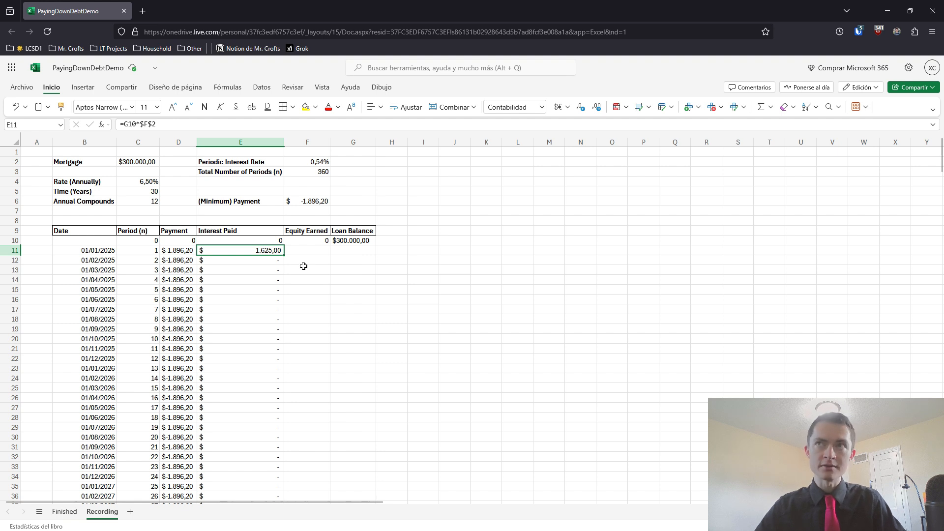
left_click(296, 253)
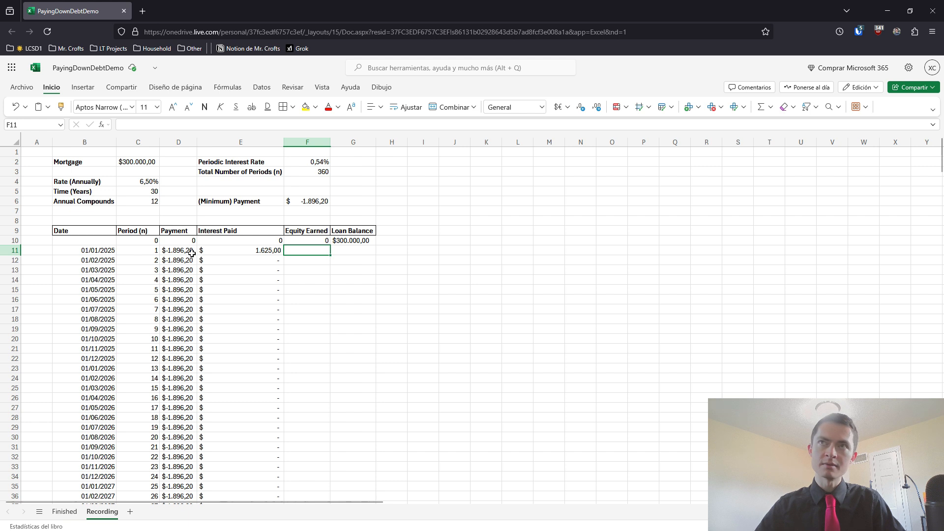
left_click(303, 203)
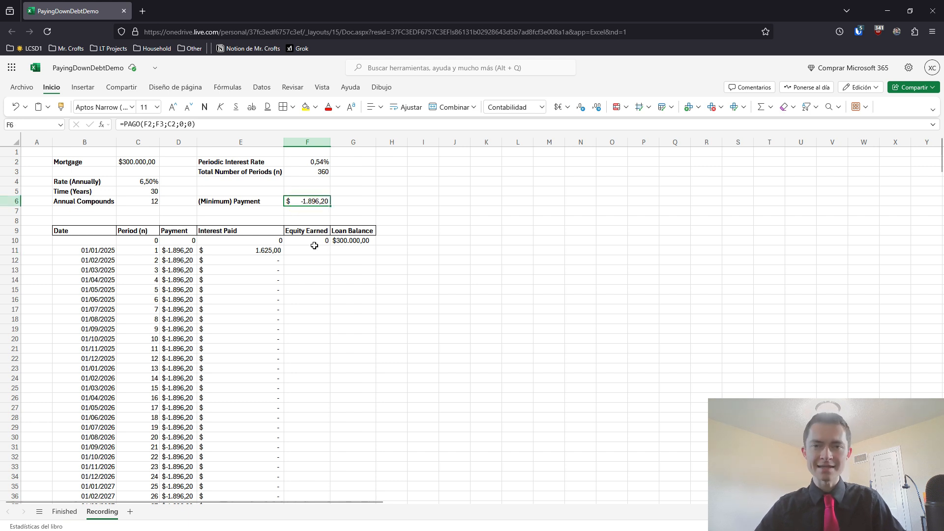
left_click(187, 250)
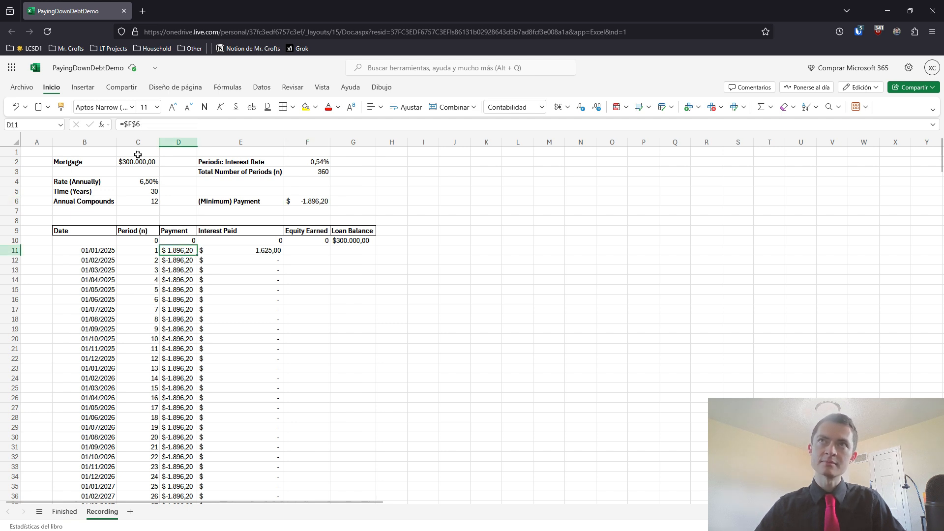
left_click(130, 125)
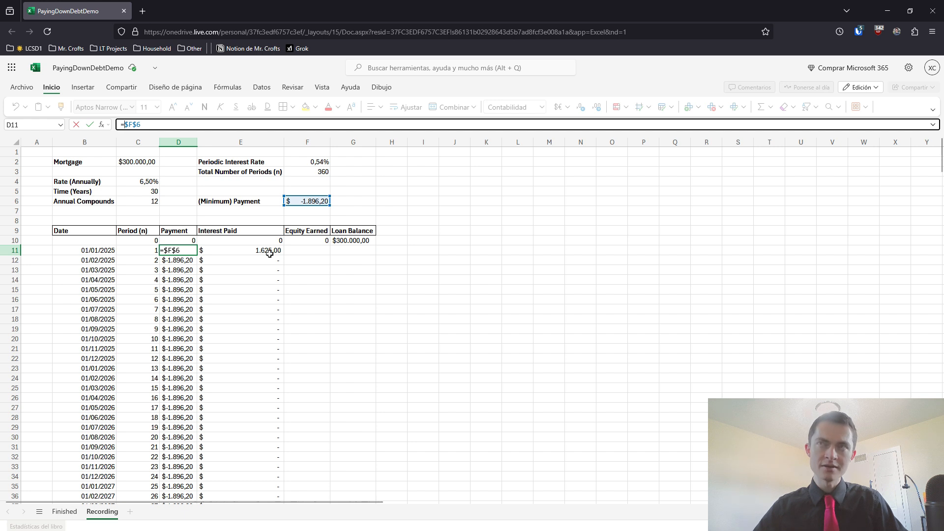
left_click(164, 250)
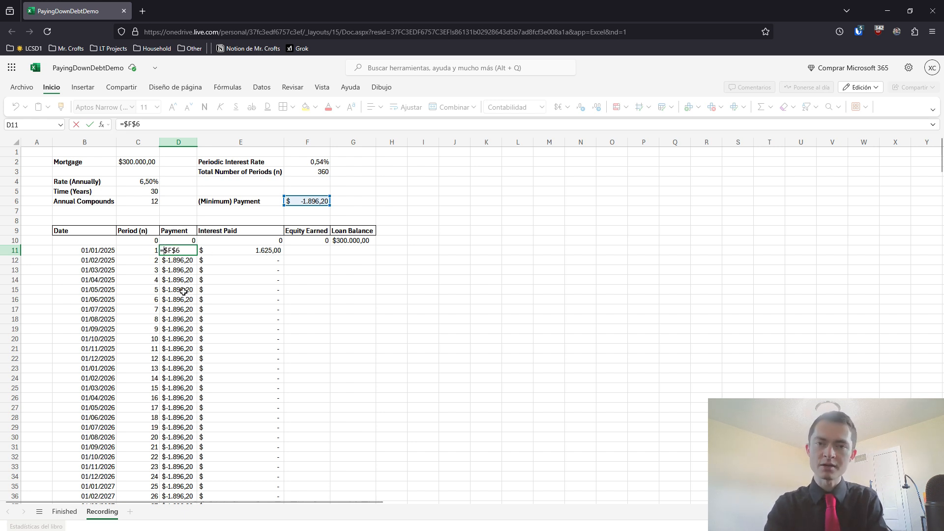
type("a")
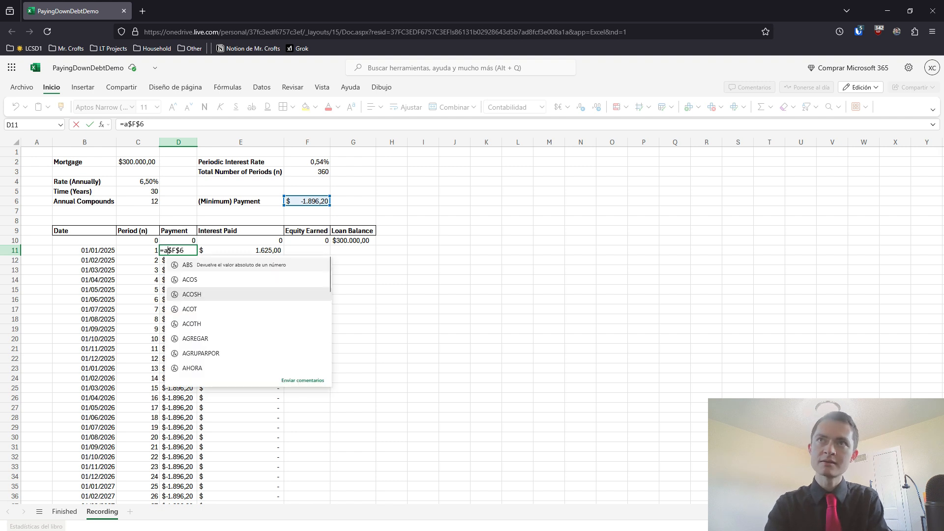
type("b")
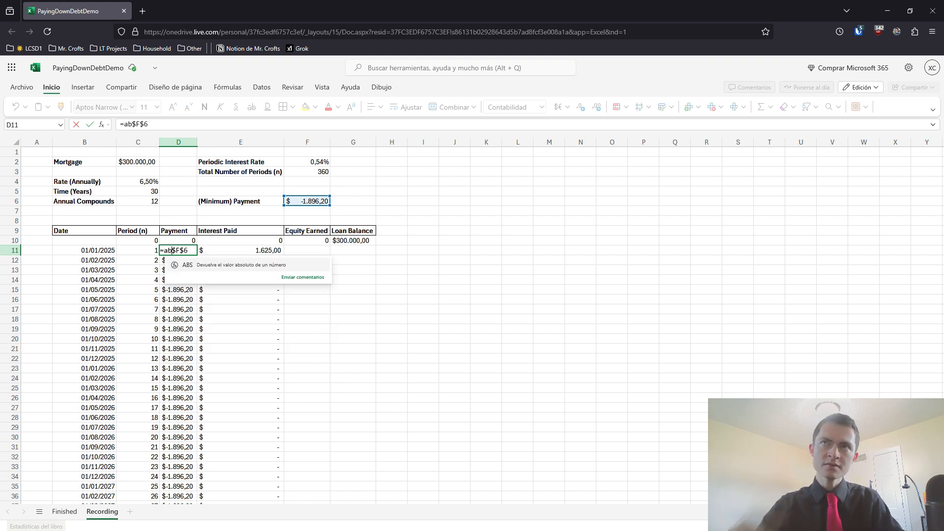
left_click(205, 270)
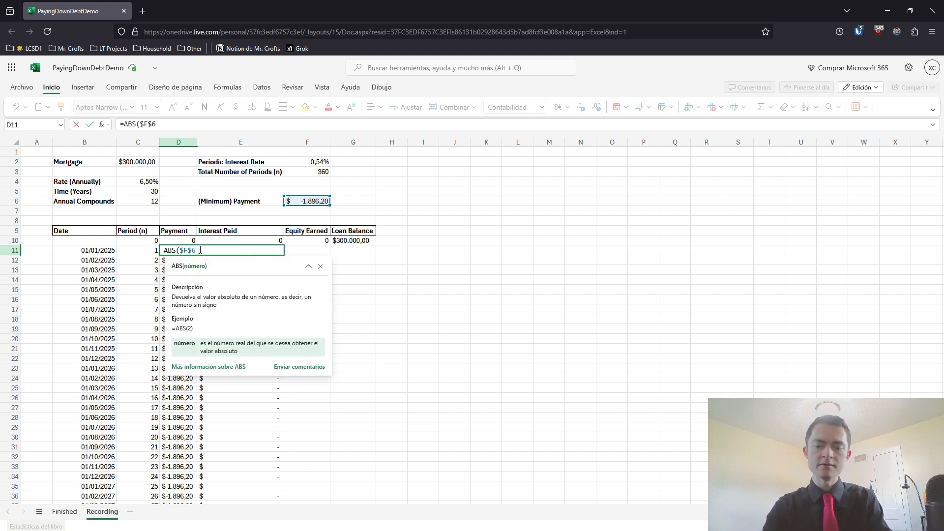
type(")")
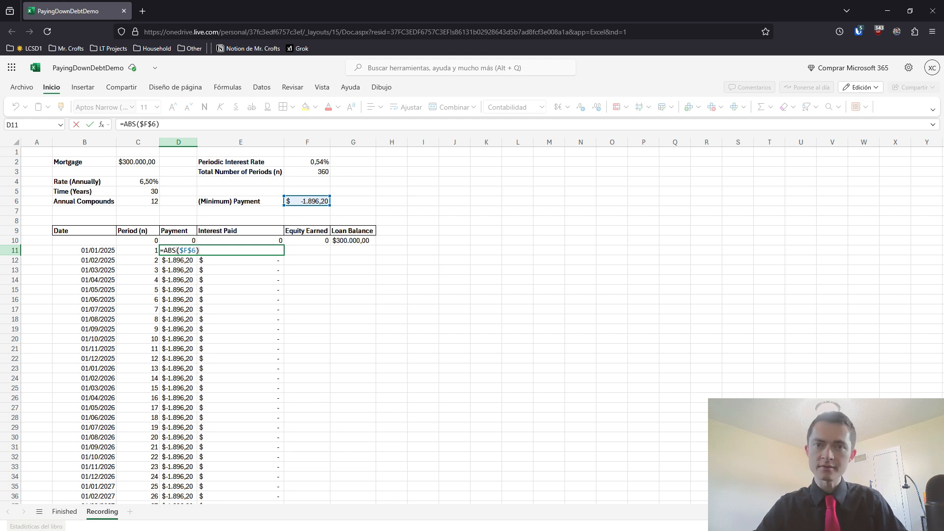
key("Return")
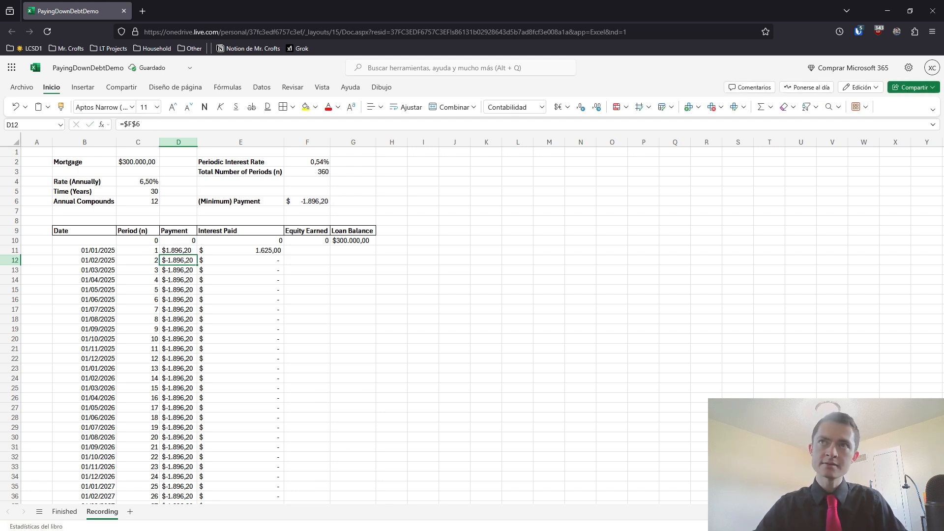
left_click(191, 252)
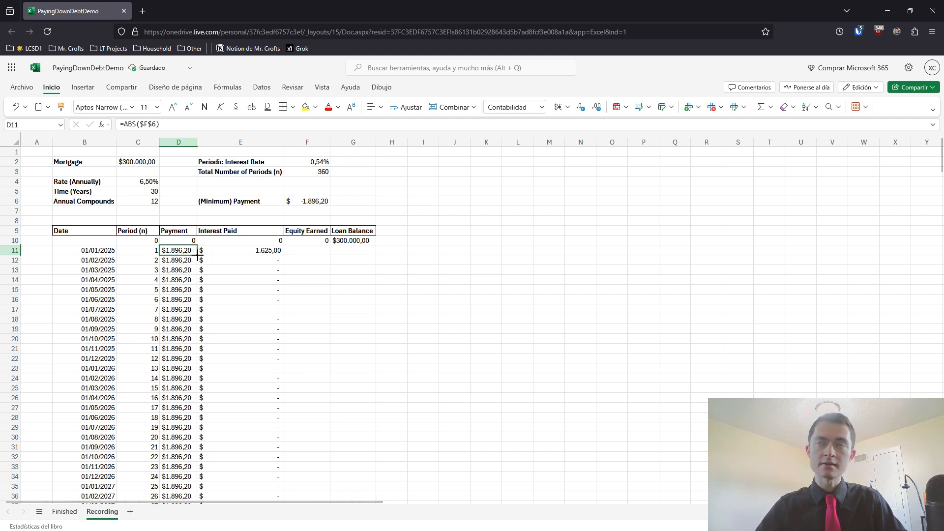
Enter =D11-E11 in F11 to calculate the first period's equity earned as payment minus interest
left_click(300, 253)
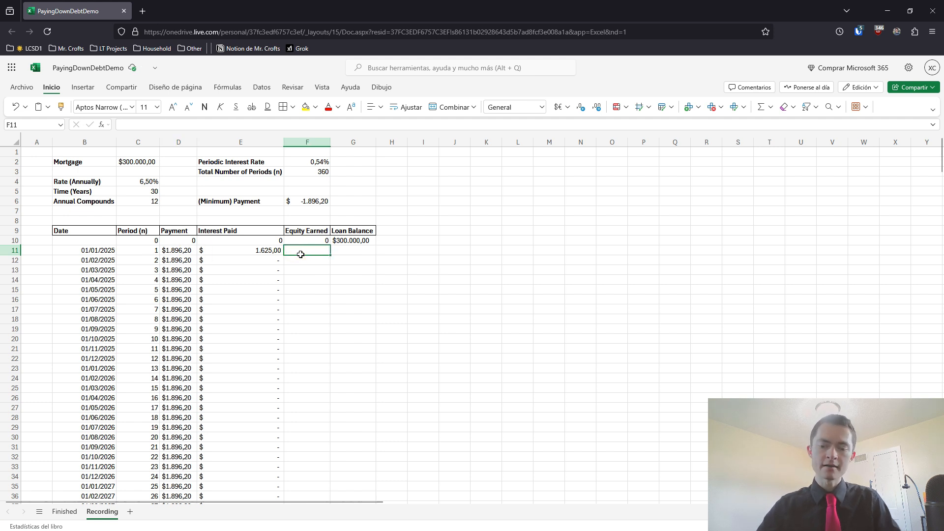
type("=")
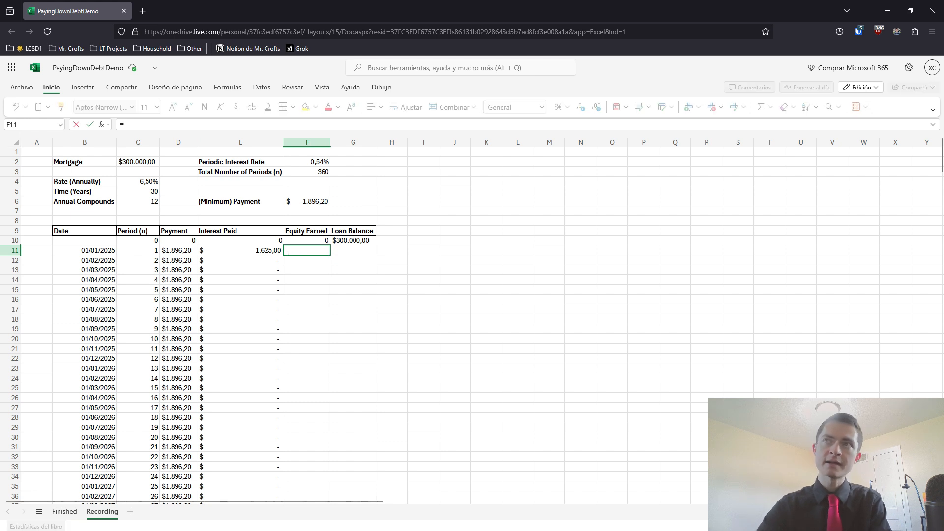
left_click(182, 252)
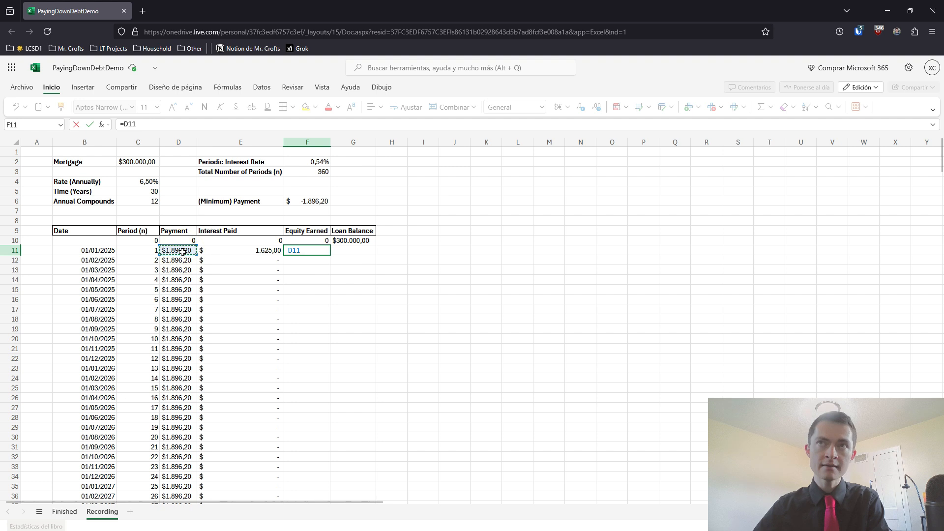
type("-")
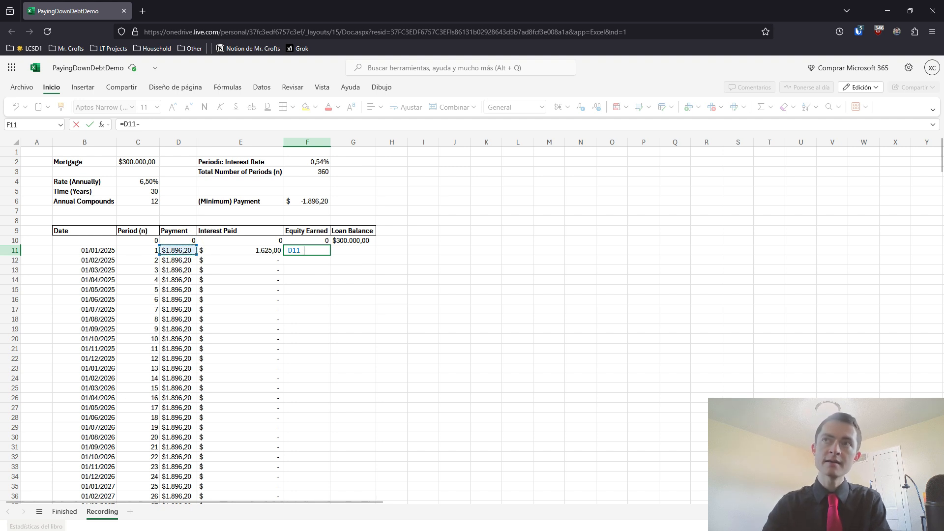
left_click(235, 252)
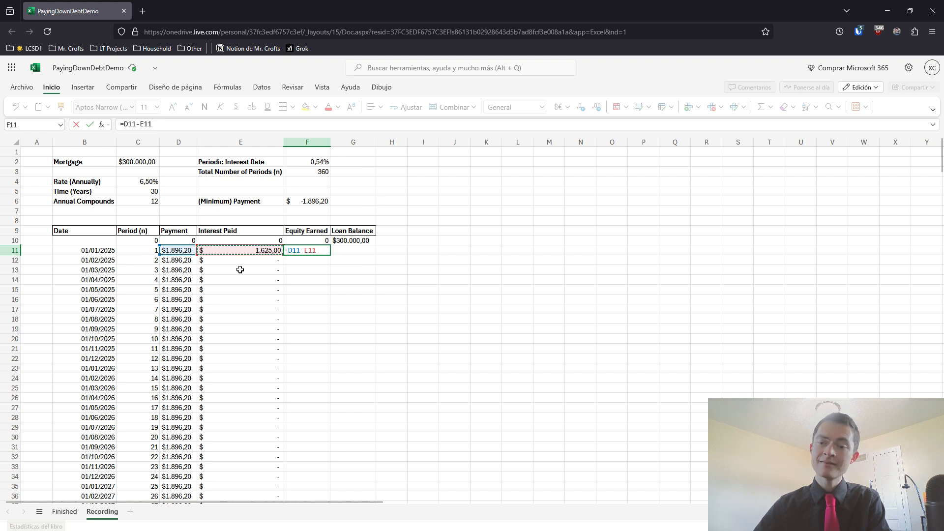
key("Return")
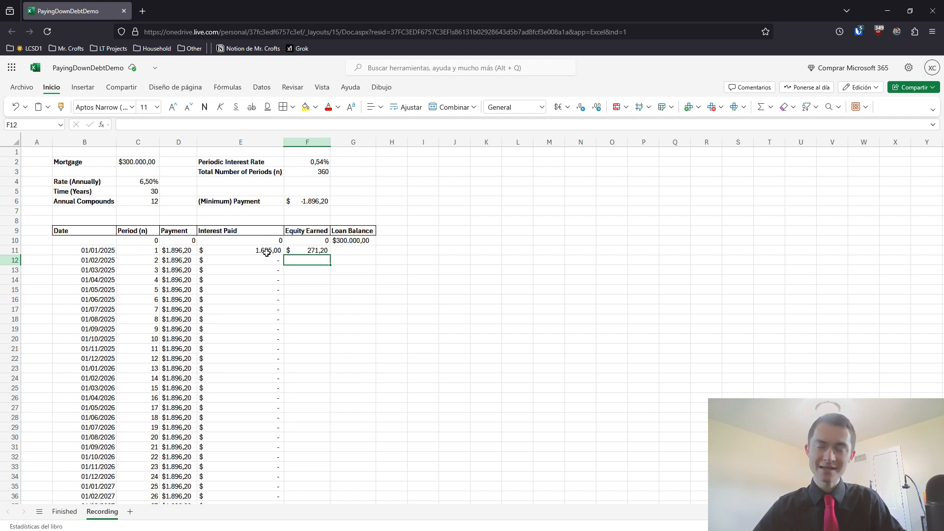
Fill the equity formula from F11 down through all periods of the Equity Earned column
left_click(348, 252)
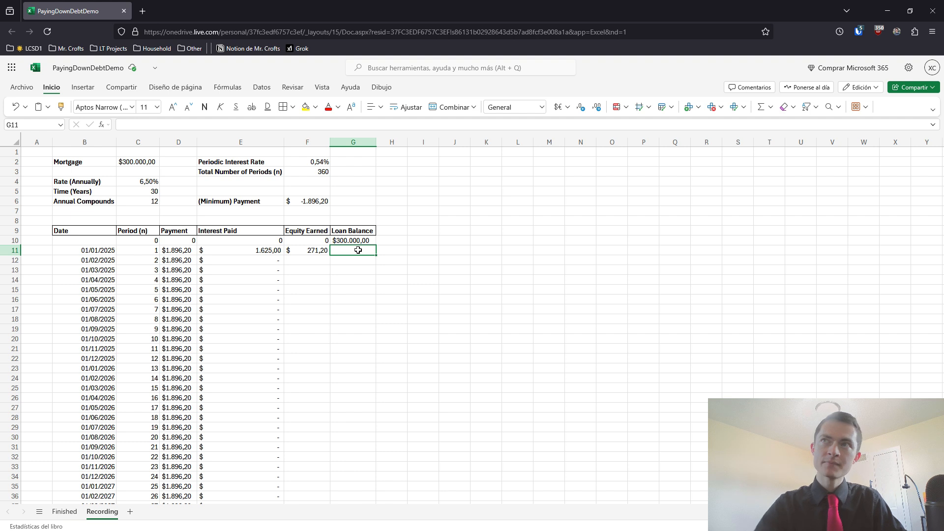
left_click(321, 250)
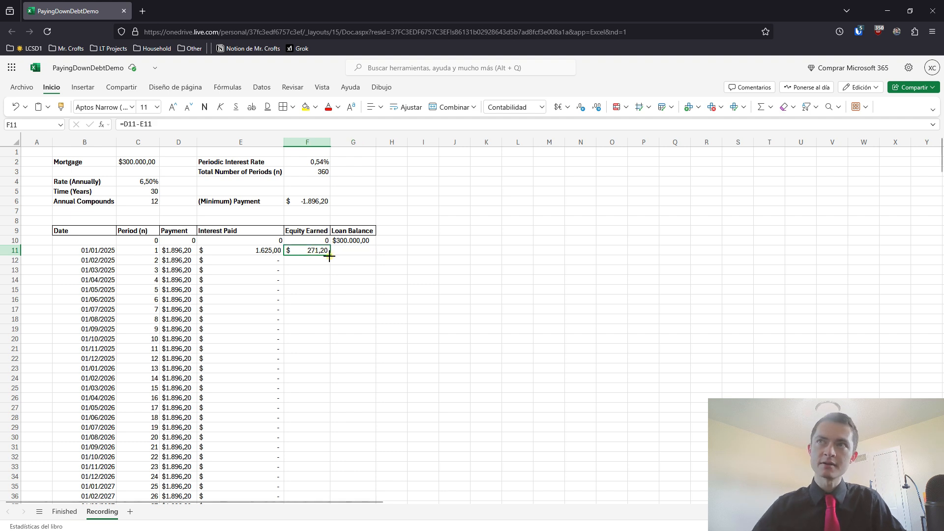
double_click(329, 255)
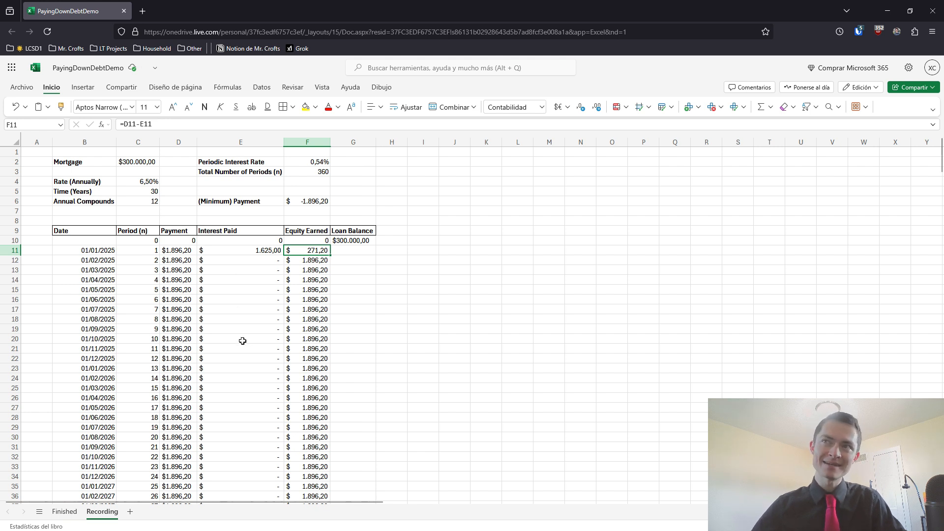
Enter =G10-F11 in G11 to calculate the first period's loan balance from the previous balance minus equity earned
left_click(347, 253)
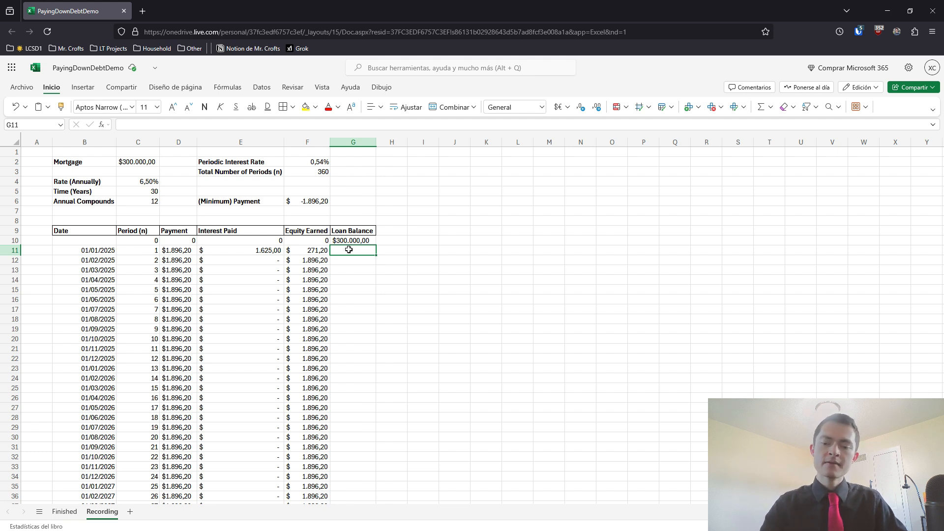
type("=")
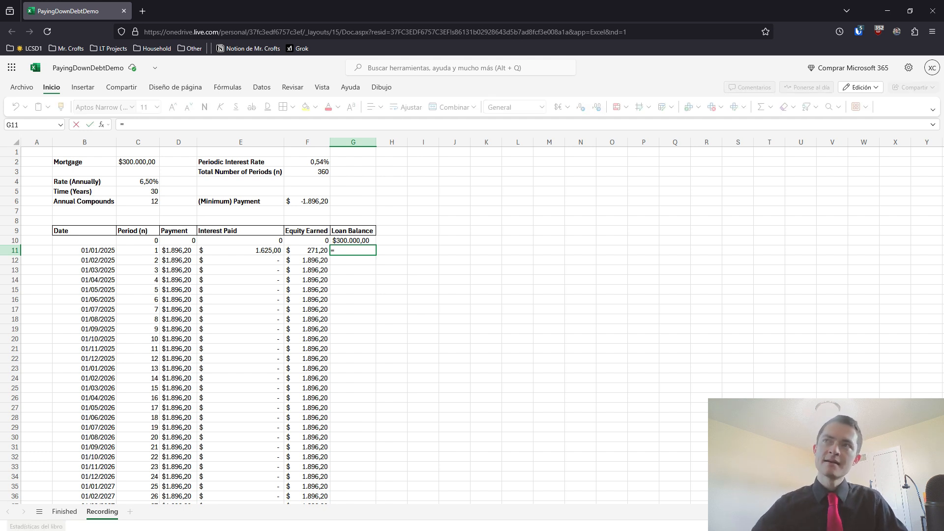
left_click(348, 242)
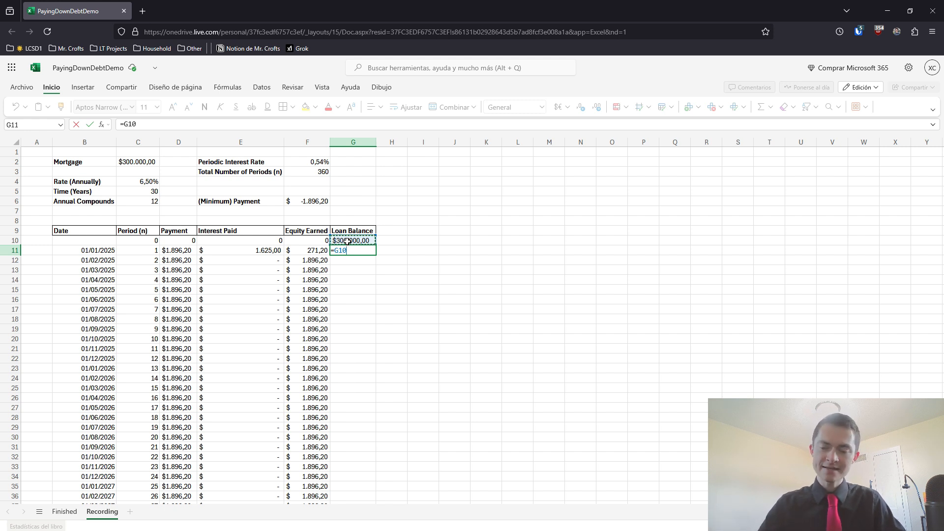
type("-")
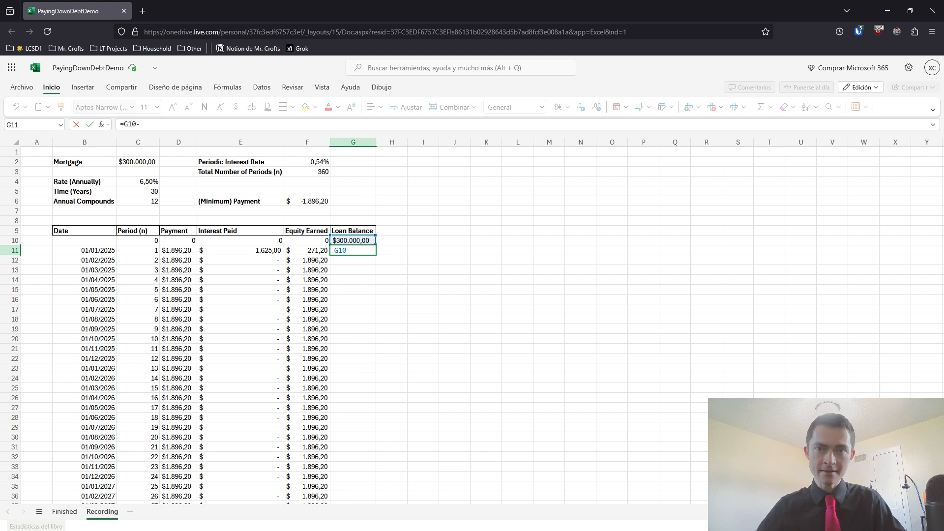
left_click(312, 250)
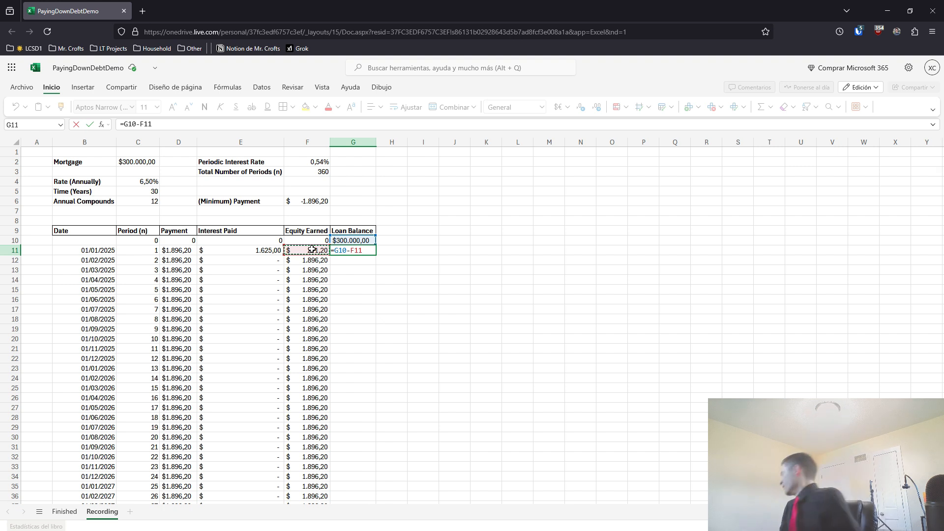
key("Return")
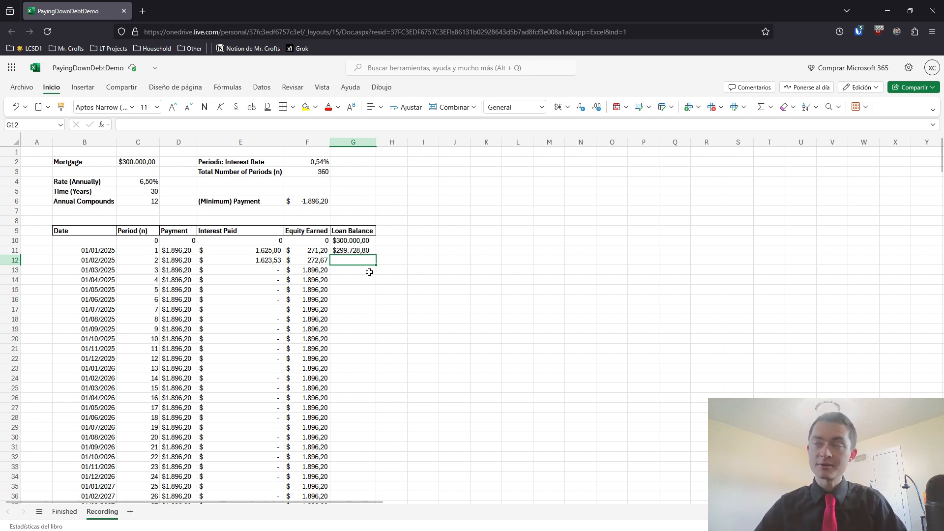
Review the formulas feeding the first loan balance, and fill the G11 balance formula down through all periods of the Loan Balance column
left_click(352, 250)
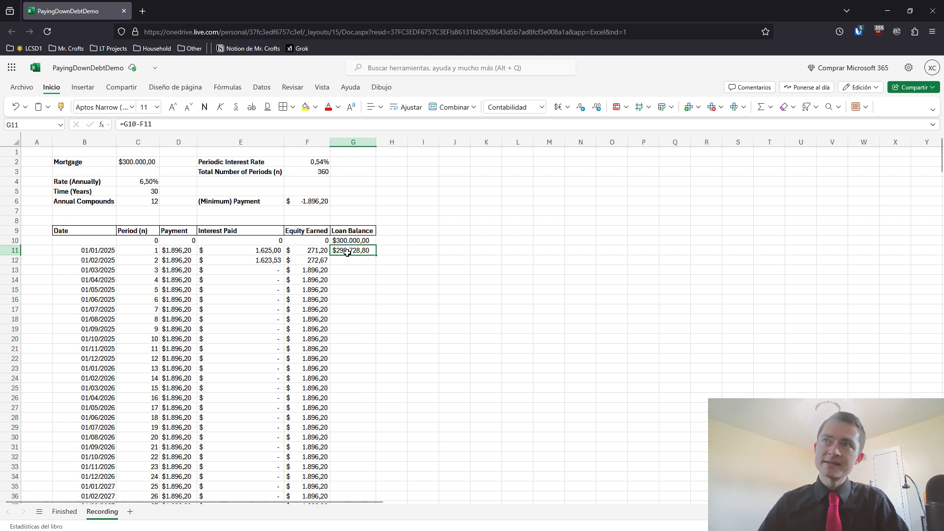
left_click(314, 253)
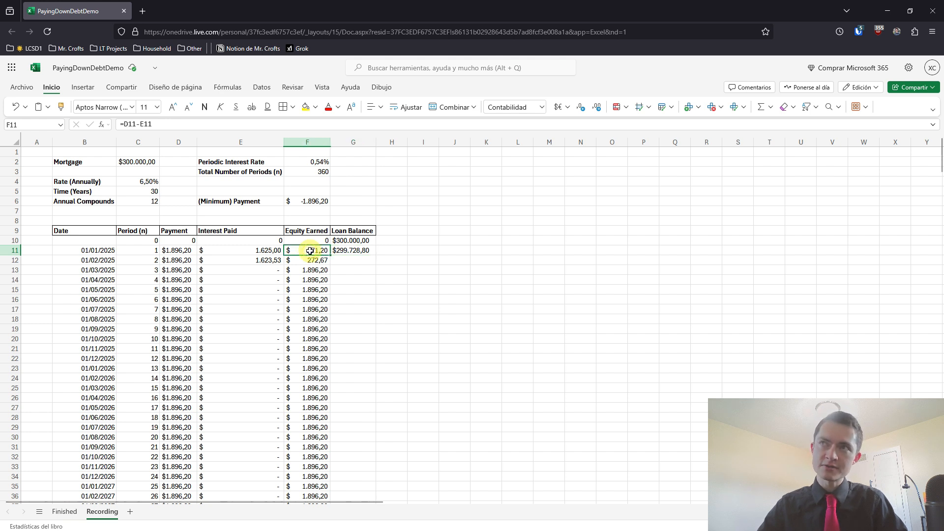
left_click(350, 252)
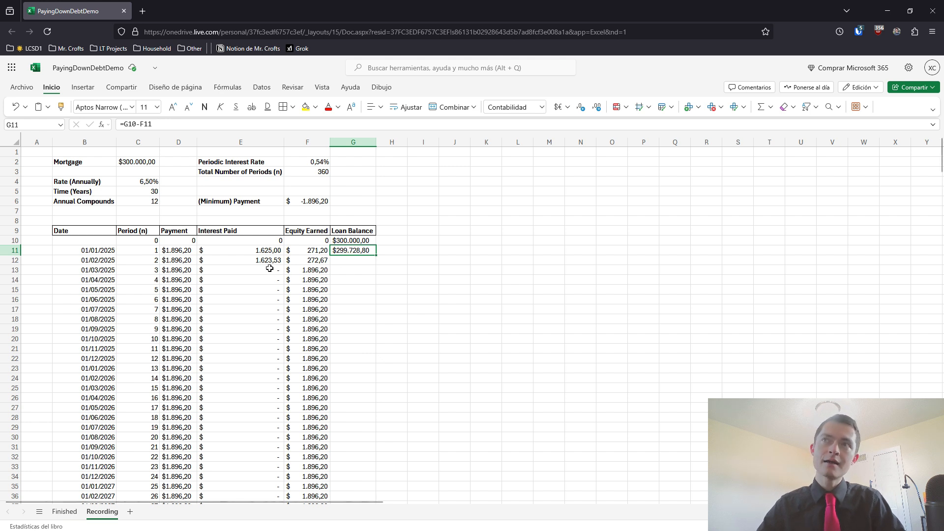
left_click(256, 260)
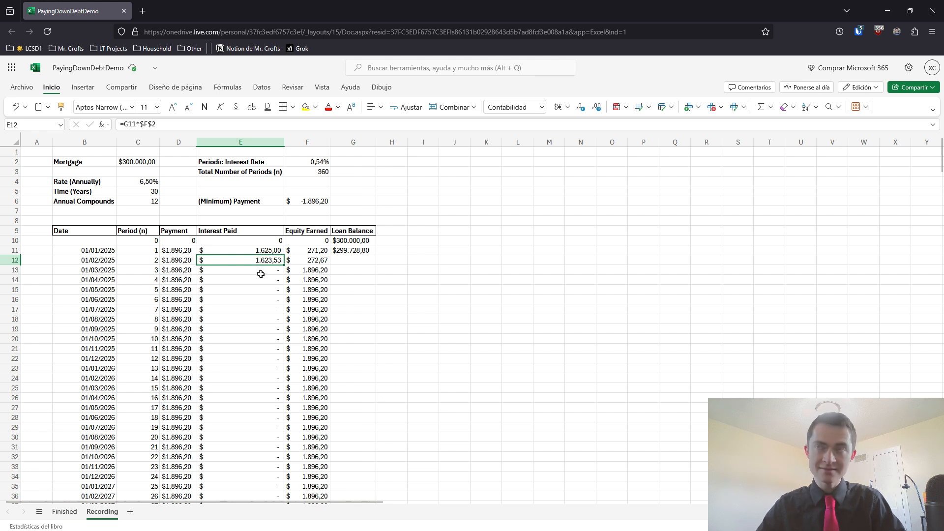
left_click(322, 159)
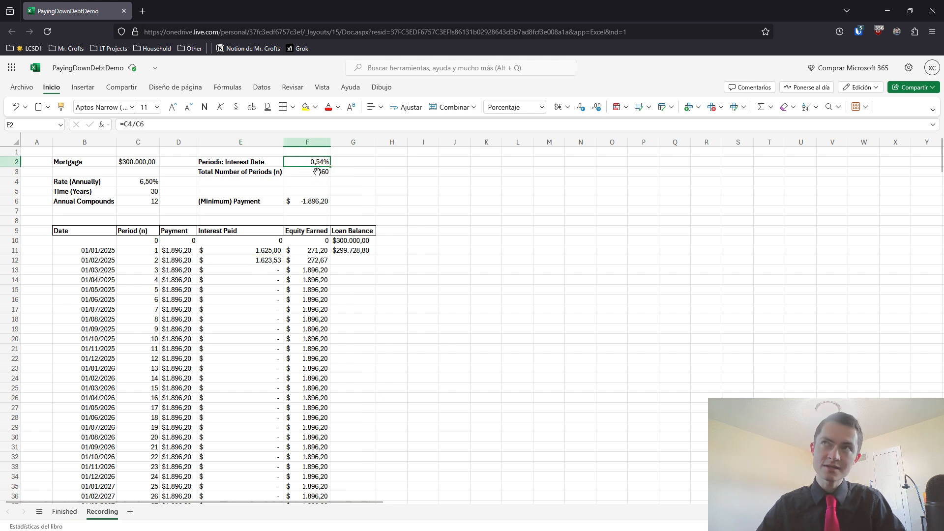
left_click(350, 252)
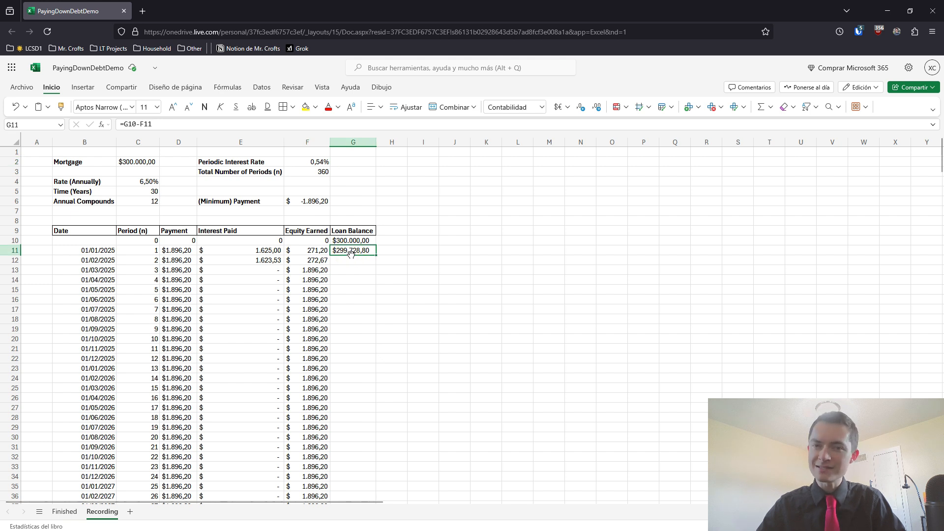
double_click(376, 254)
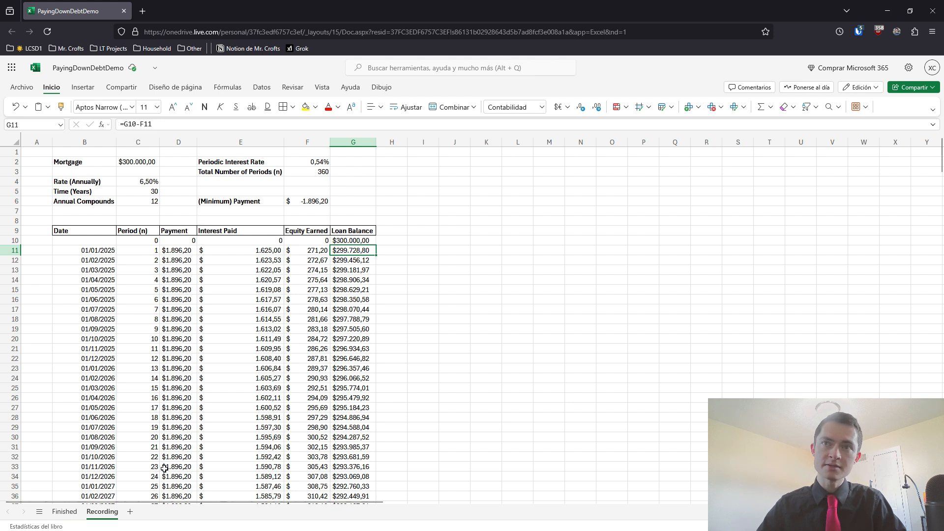
Examine the first period's row and the 01/12/2027 row, comparing their payment, interest, equity and remaining loan balance
left_click_drag(98, 248, 345, 249)
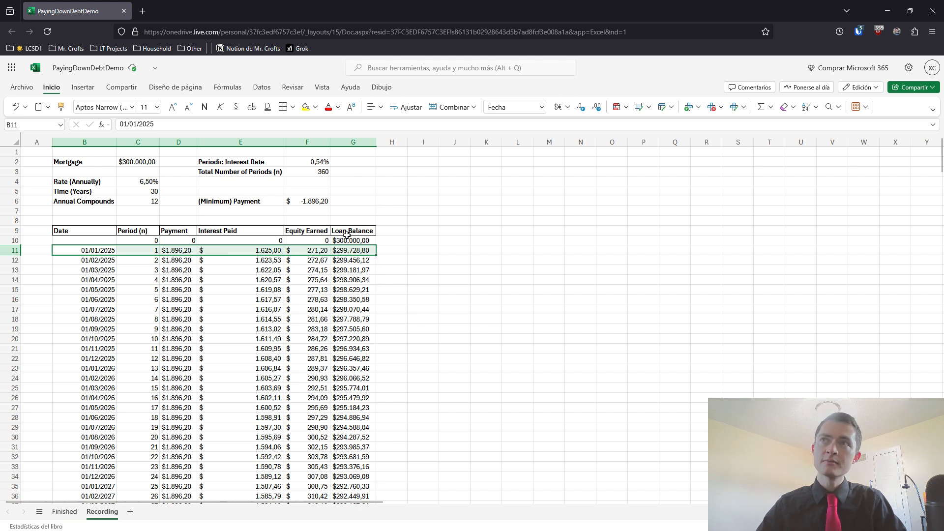
left_click(348, 240)
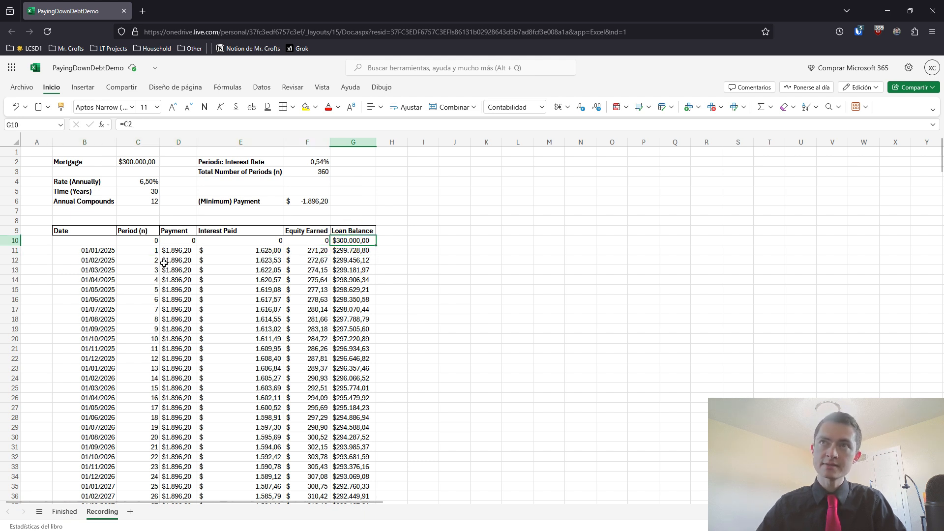
left_click(101, 248)
left_click(340, 250)
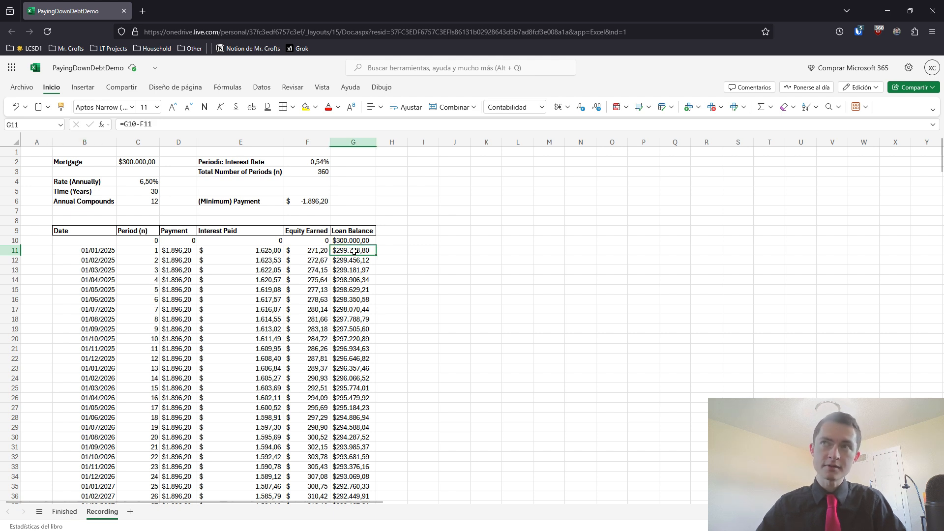
scroll(337, 259, "down", 5)
scroll(120, 409, "down", 5)
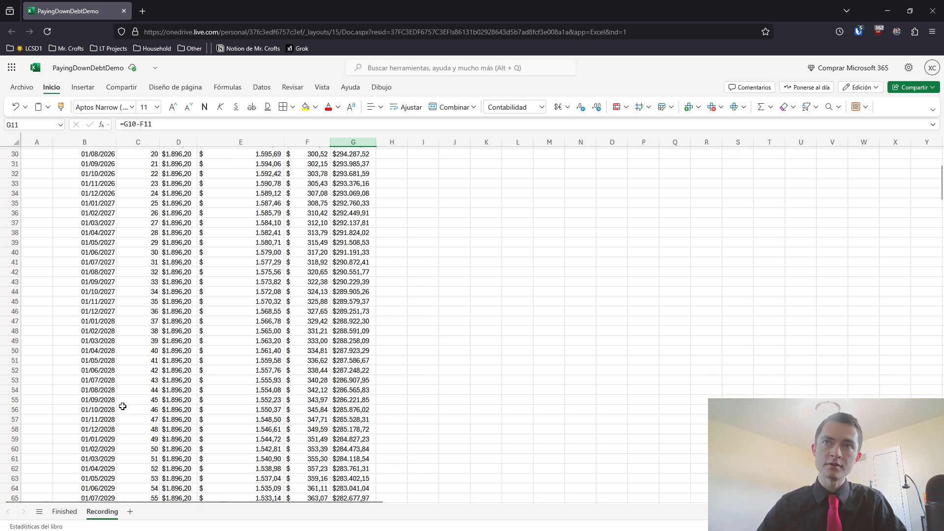
left_click_drag(101, 313, 346, 310)
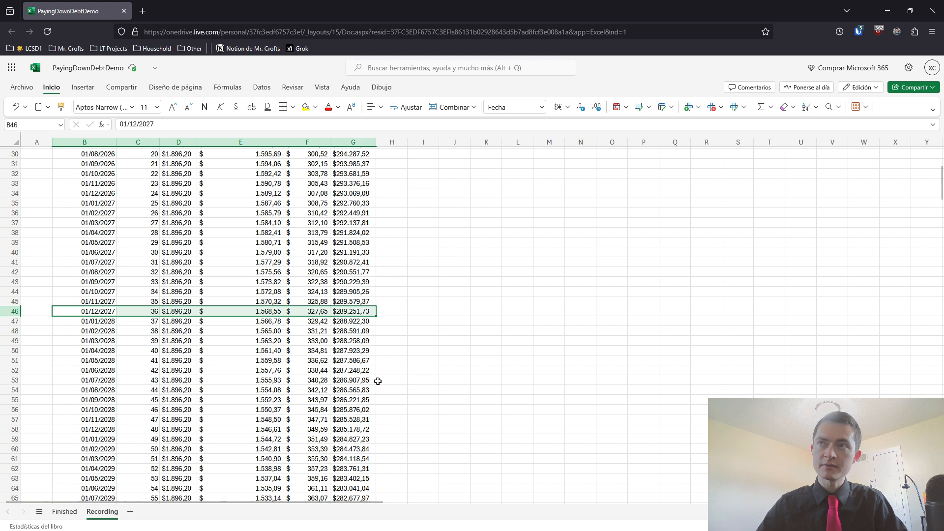
left_click(368, 313)
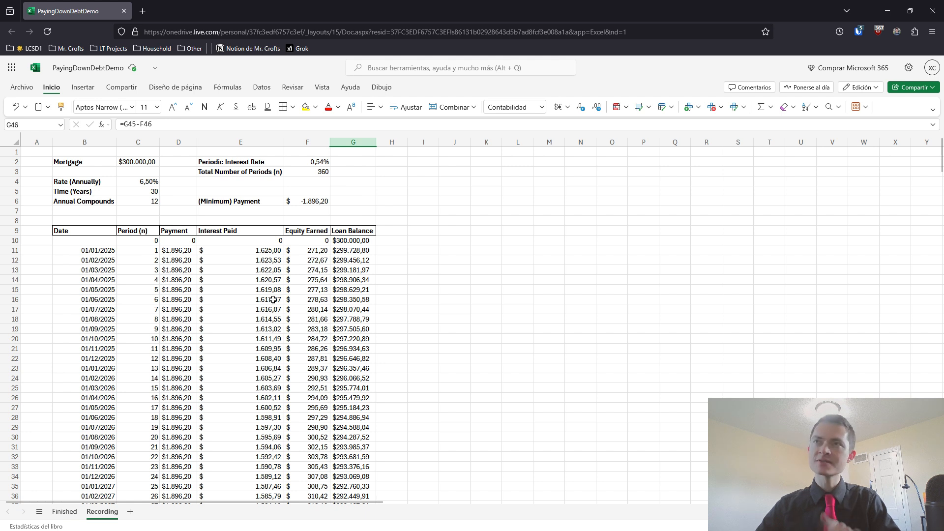
Move the whole amortization table, from the Date header through the last period, so that its header row starts at J7
left_click(84, 231)
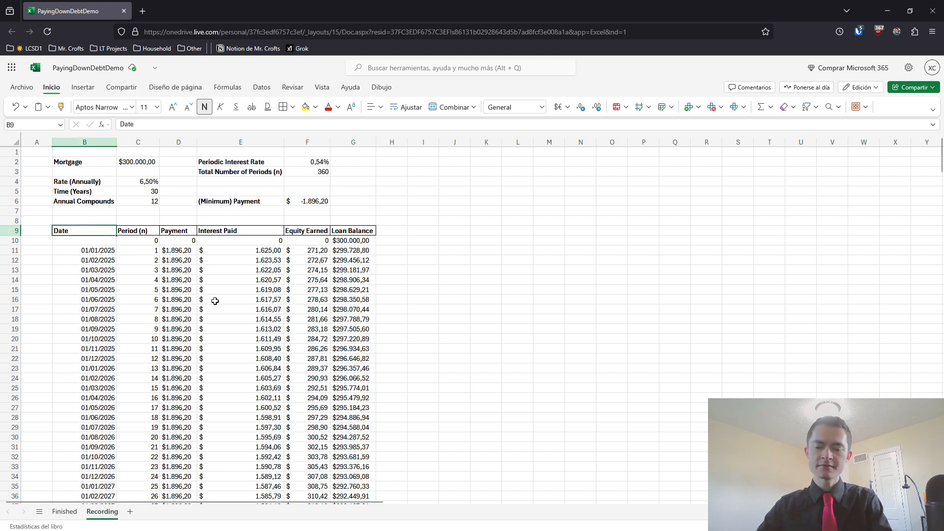
key("ctrl+shift+Right")
key("shift+Down")
key("shift+Down")
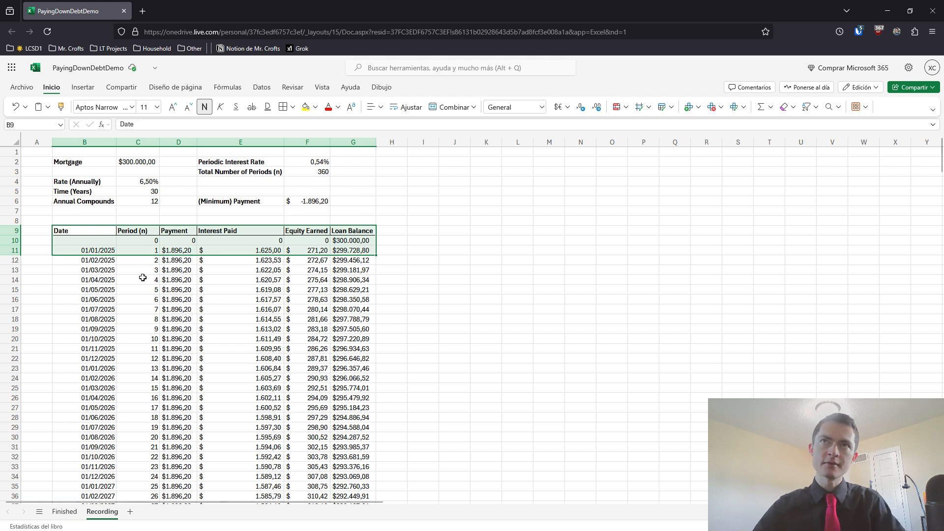
left_click(95, 231)
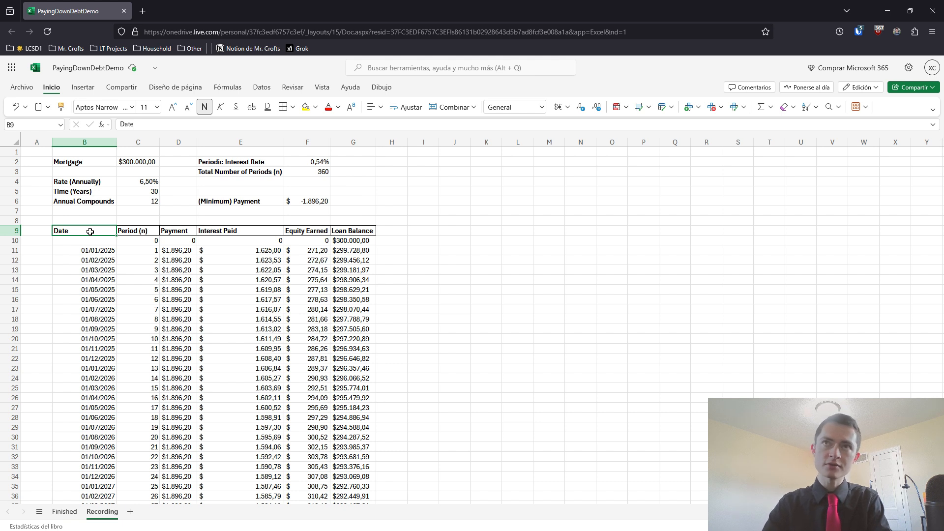
key("ctrl+shift+Right")
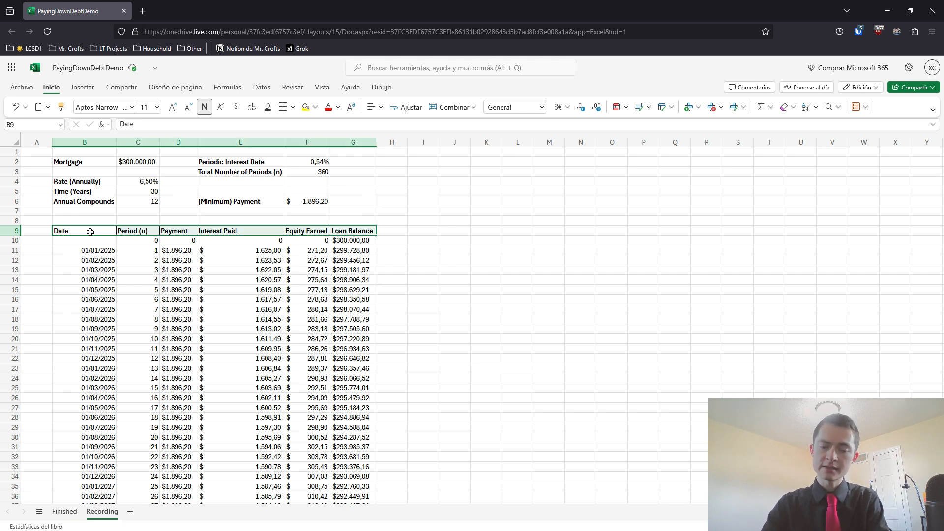
key("shift+Down")
key("shift+Down")
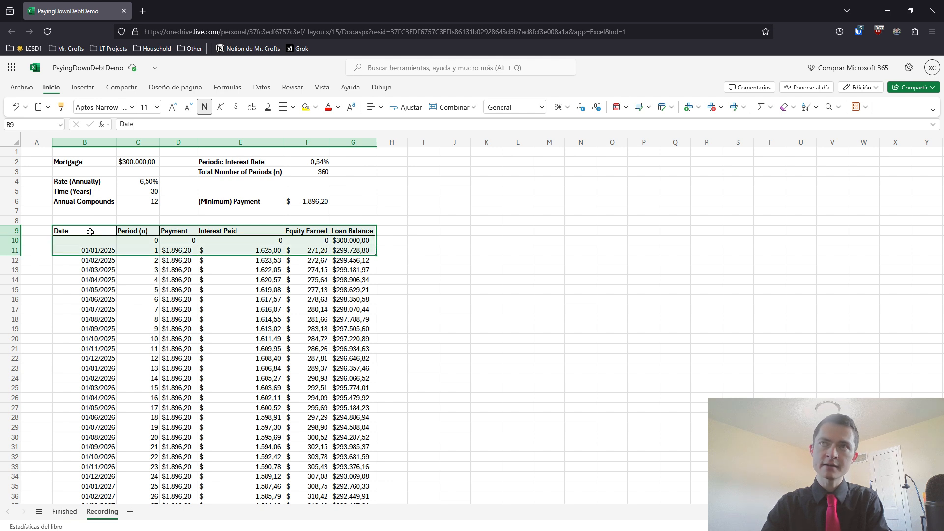
key("ctrl+shift+Down")
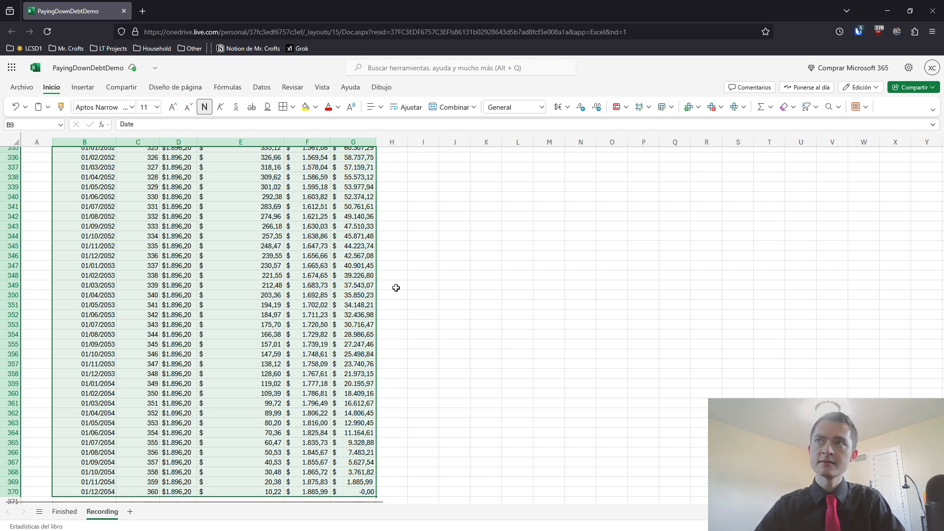
left_click_drag(376, 276, 615, 256)
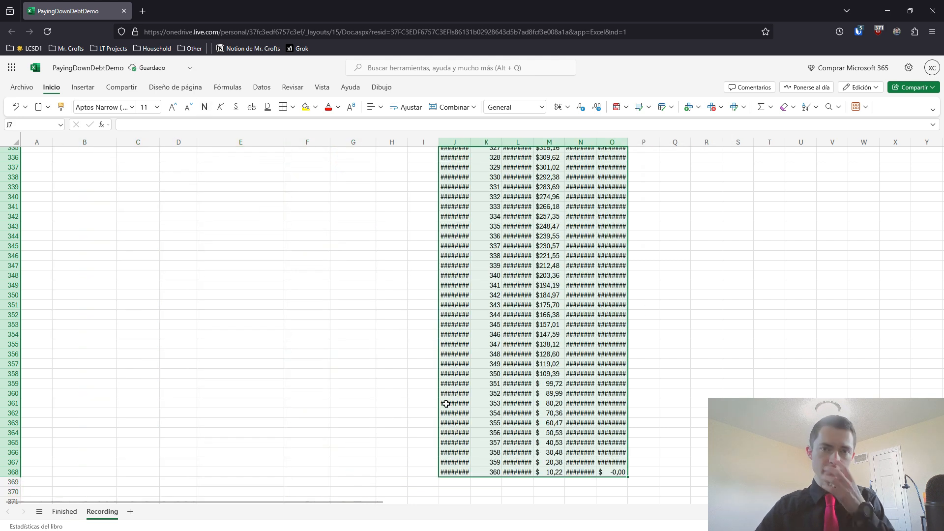
Insert one empty column between Interest Paid and Equity Earned, and another between Equity Earned and Loan Balance
left_click(412, 406)
key("ctrl+Up")
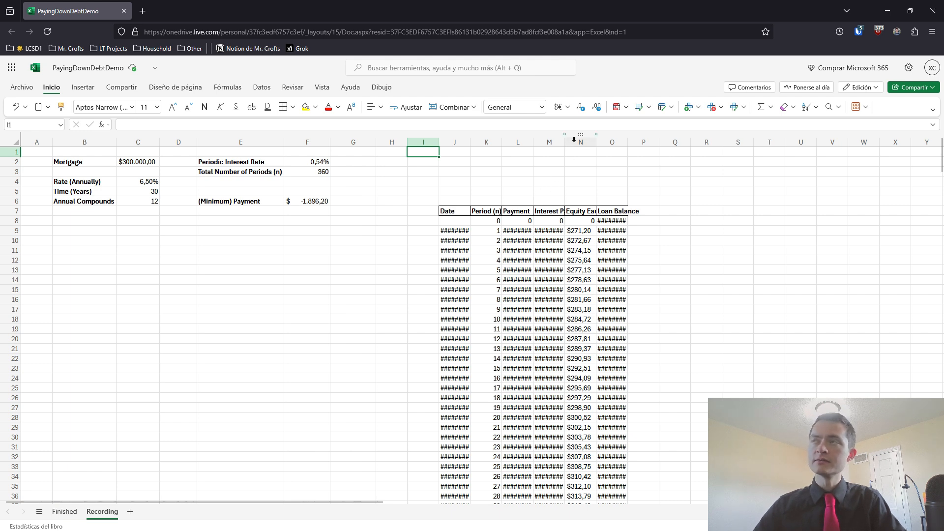
left_click(546, 211)
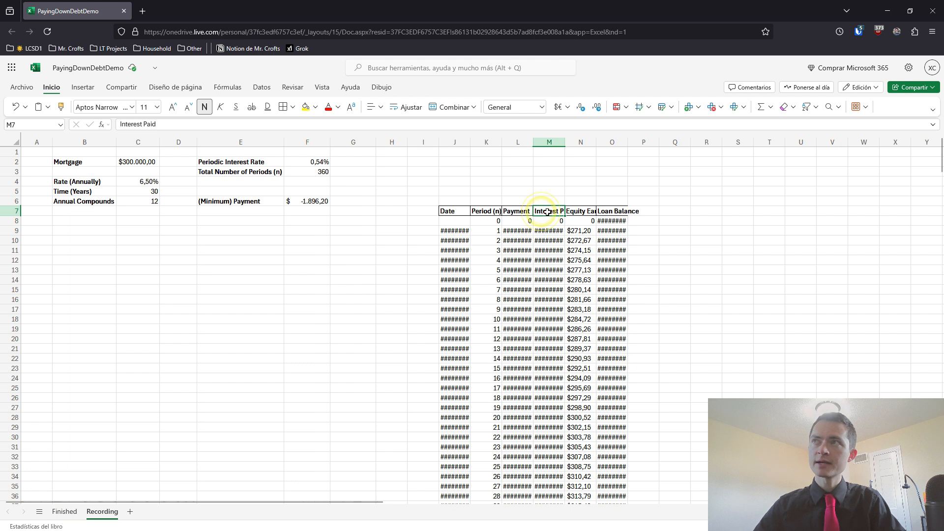
right_click(581, 142)
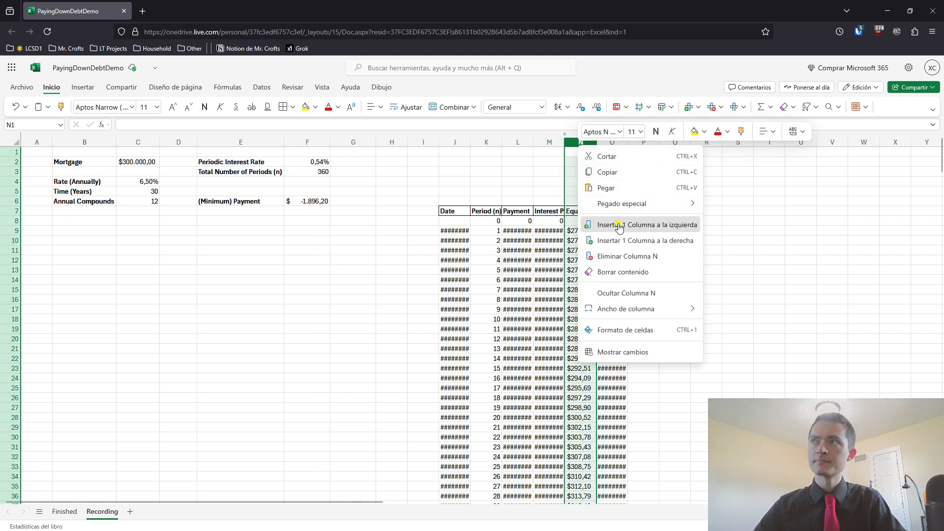
left_click(619, 224)
left_click(617, 212)
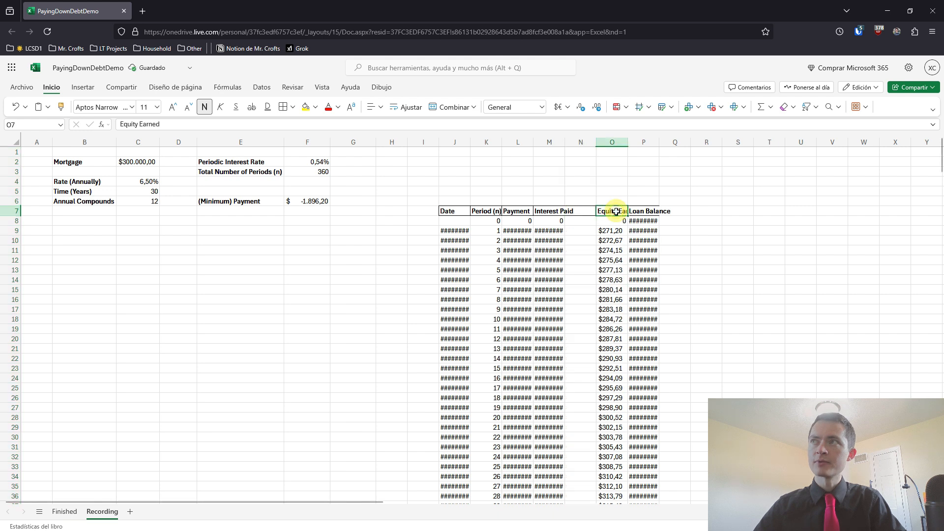
right_click(644, 142)
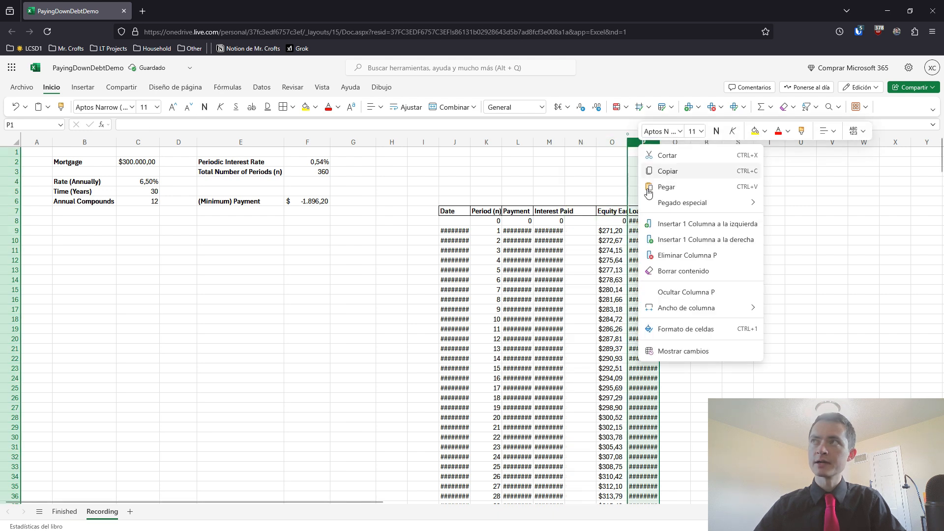
left_click(667, 223)
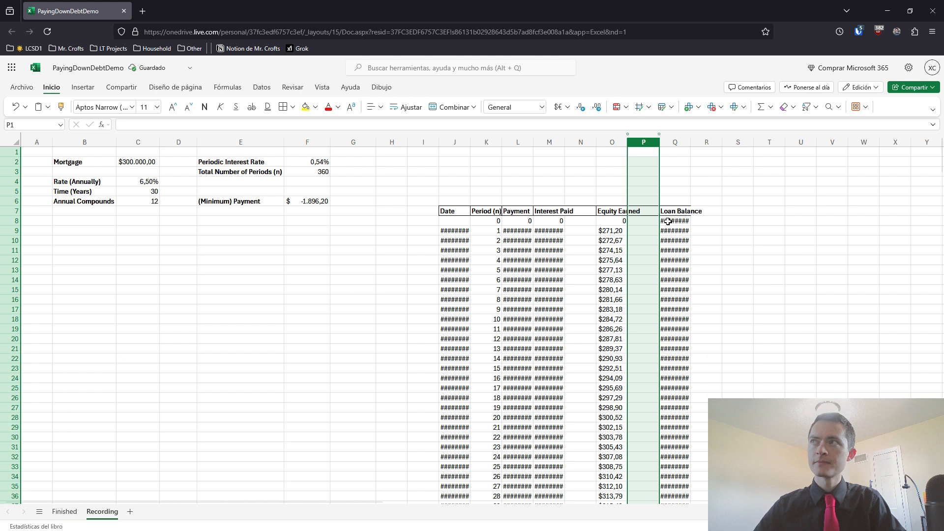
Move the expanded amortization table back below the loan inputs, with its Date header in B8
left_click(671, 208)
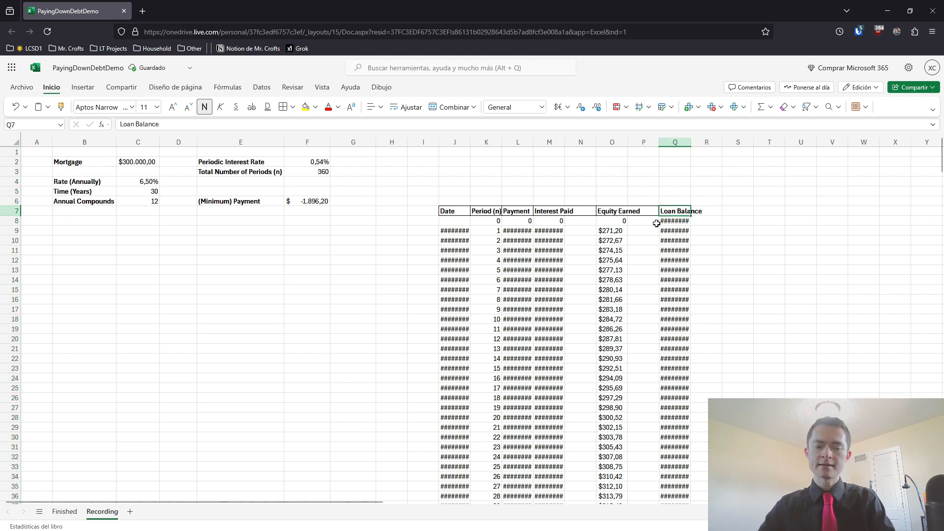
key("shift+Left")
key("shift+Left")
key("shift+Left")
key("shift+Left")
key("shift+Left")
key("shift+Left")
key("shift+Left")
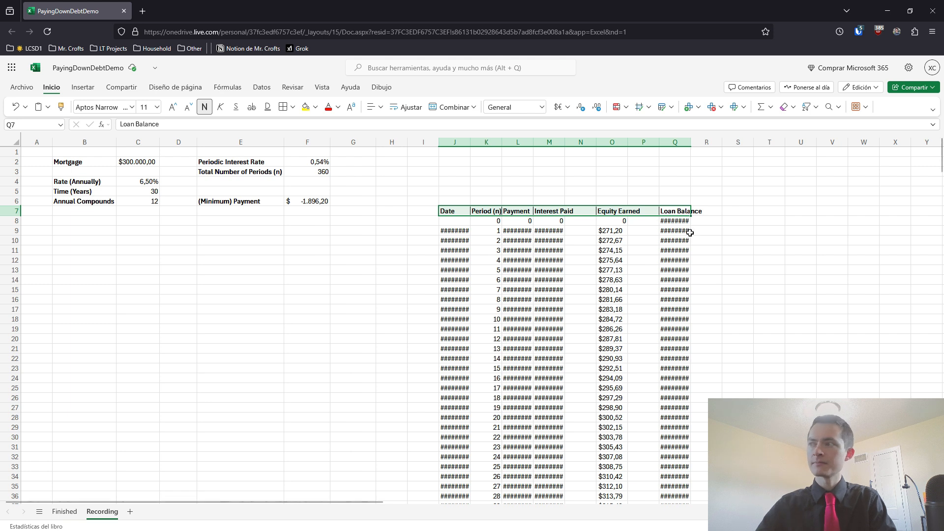
left_click(687, 232)
left_click(665, 210)
key("shift+Left")
key("shift+Left")
key("shift+Left")
key("shift+Left")
key("shift+Left")
key("shift+Left")
key("shift+Left")
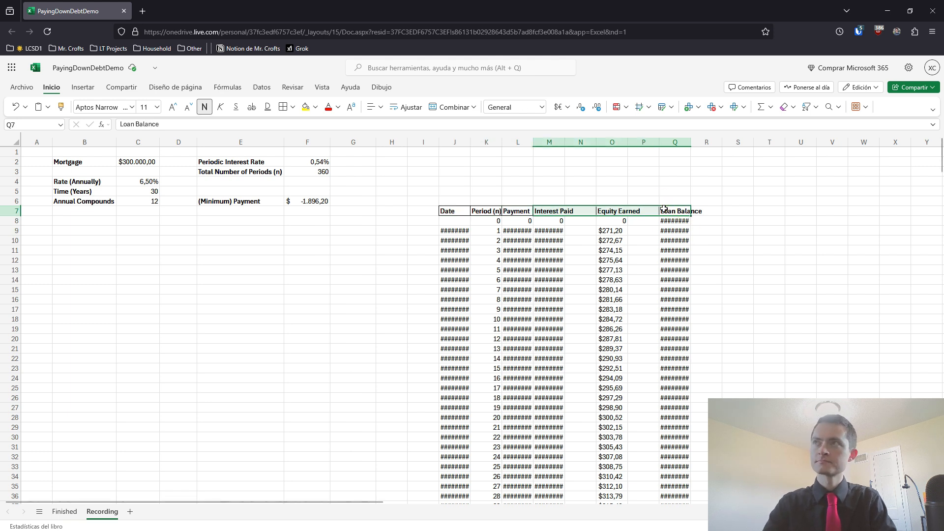
key("ctrl+shift+Down")
key("ctrl+shift+Up")
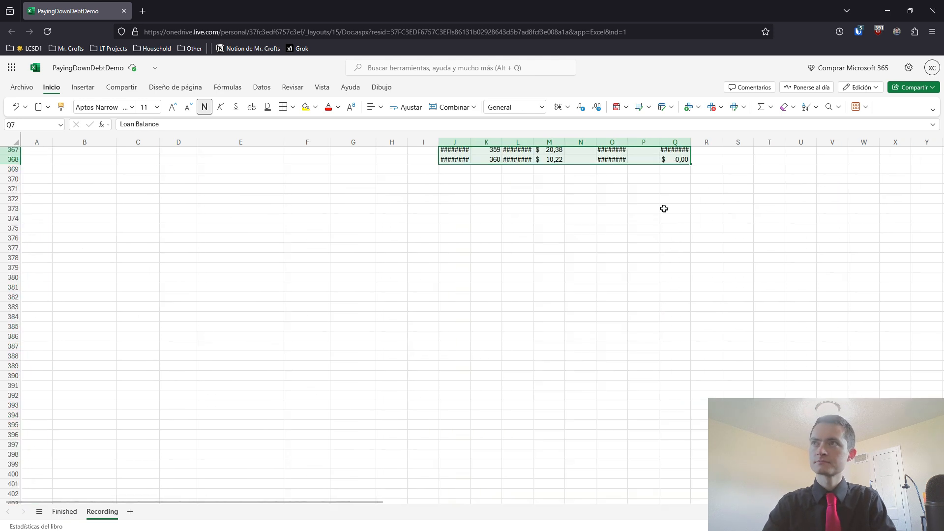
scroll(574, 274, "up", 6)
left_click_drag(439, 270, 103, 284)
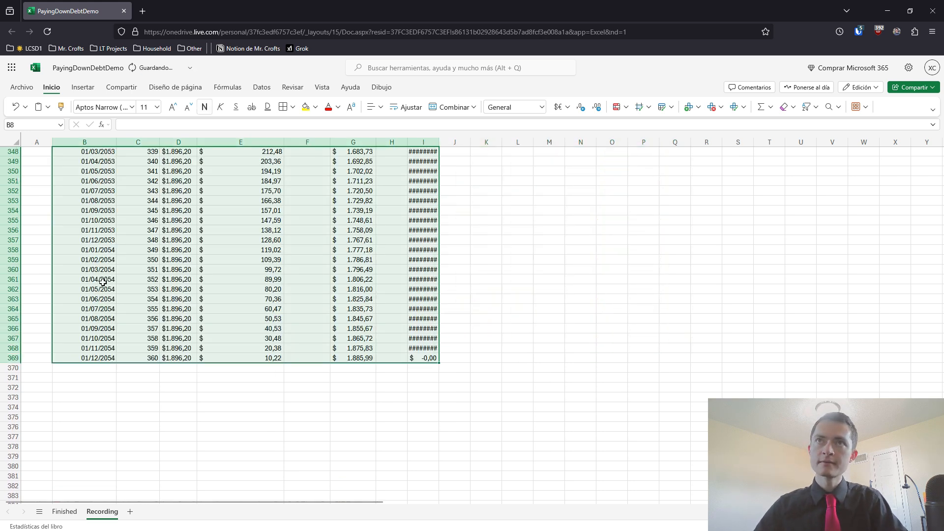
Auto-fit the width of the Loan Balance column I to its contents
left_click(486, 306)
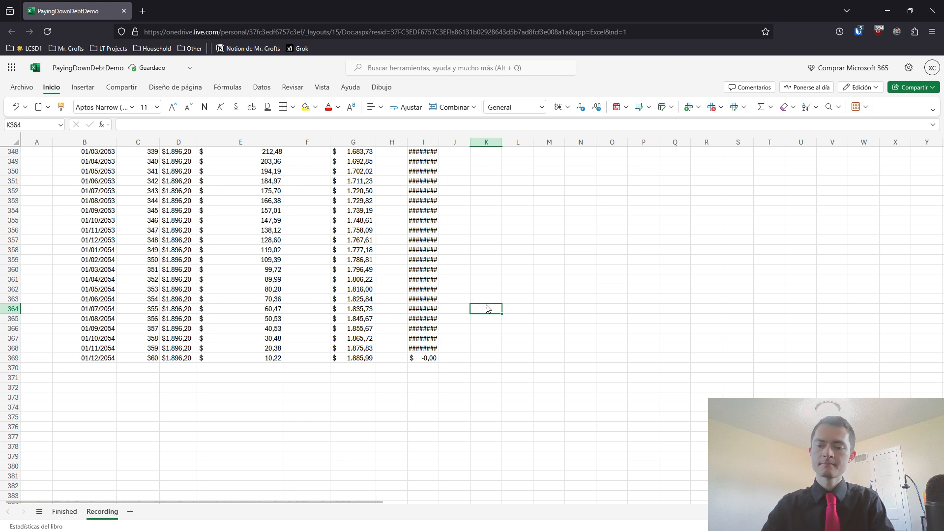
key("ctrl+Up")
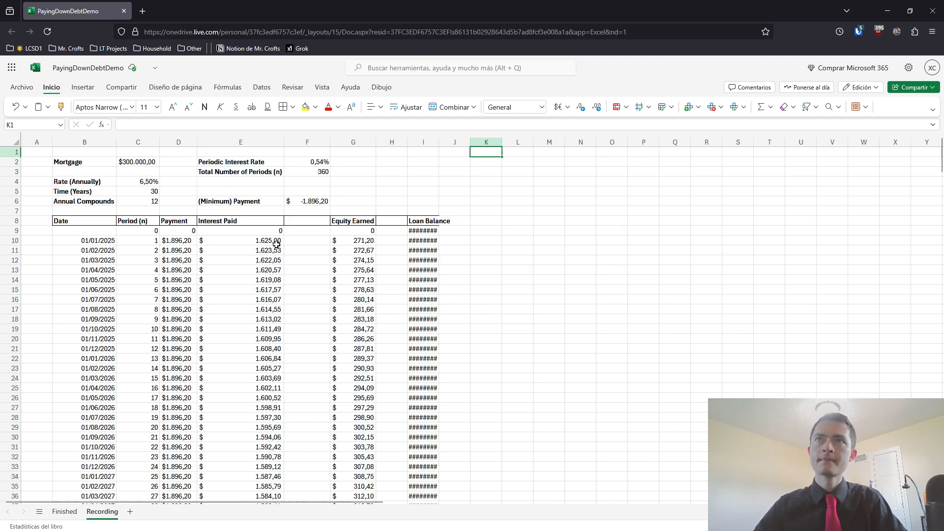
double_click(440, 143)
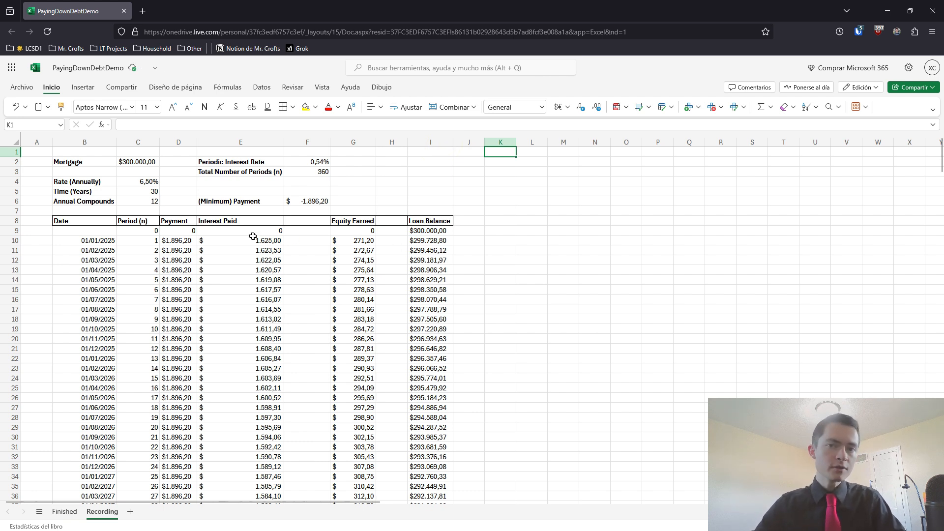
Enter the header Cumulative Interest in F8, beside Interest Paid
left_click(300, 220)
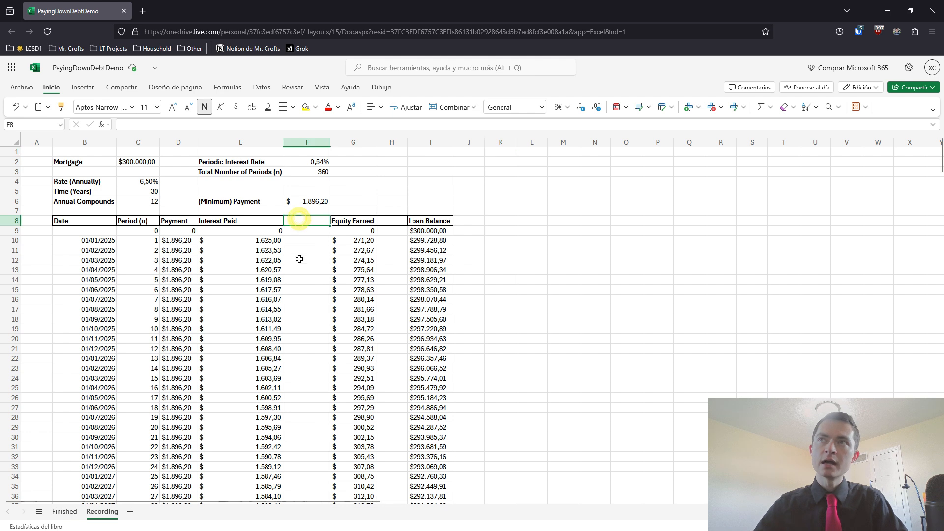
type("mulative Interest")
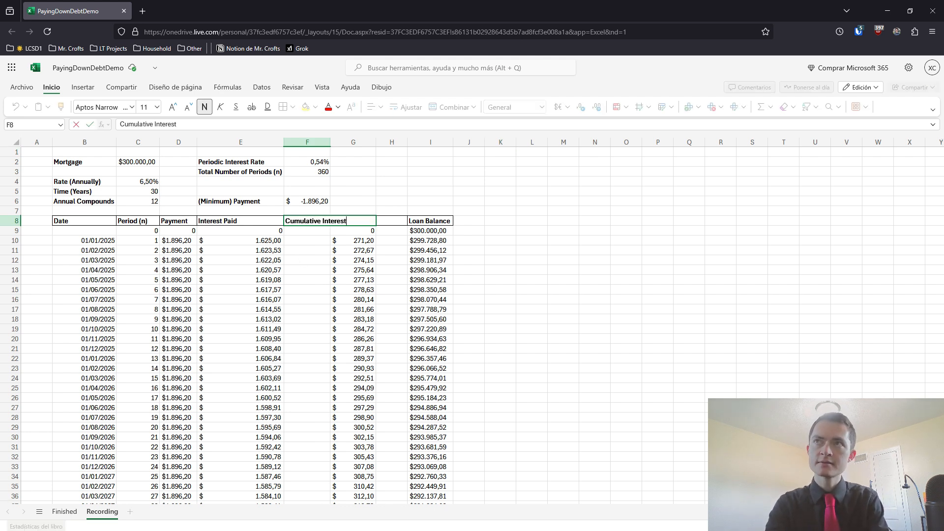
key("Tab")
key("Tab")
Enter the header Cumulative Equity in H8, and auto-fit the widths of columns F and H
type("Equi")
key("BackSpace")
key("BackSpace")
key("BackSpace")
key("BackSpace")
type("Cumulative Equity")
key("Return")
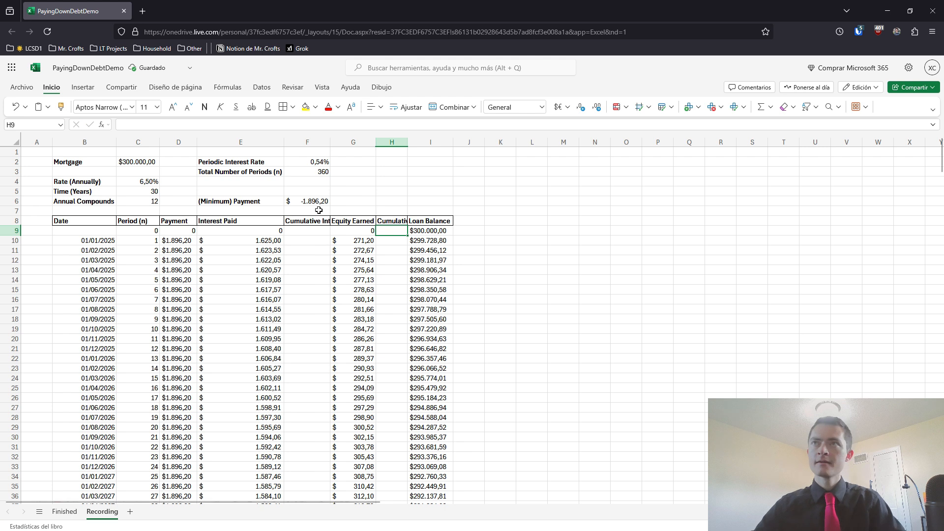
double_click(330, 142)
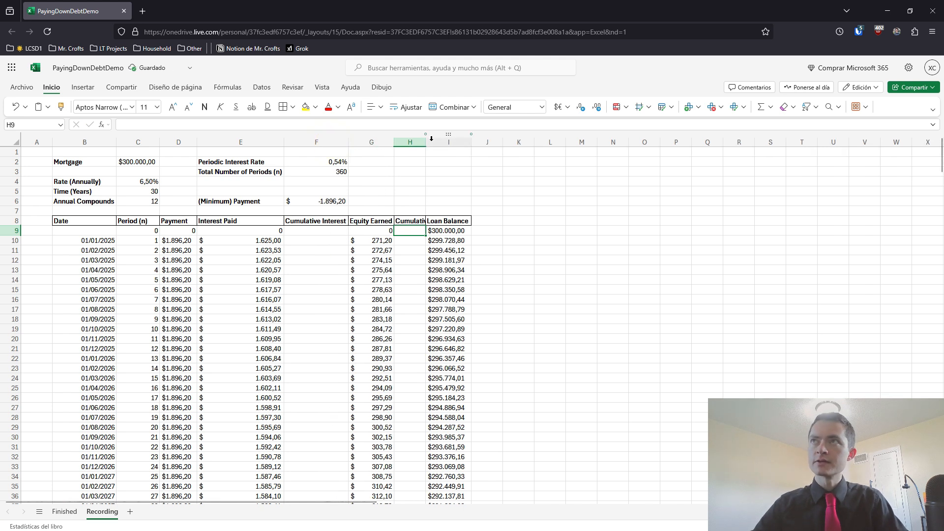
double_click(426, 142)
Enter a starting value of 0 for period 0 in both Cumulative Interest (F9) and Cumulative Equity (H9)
left_click(315, 231)
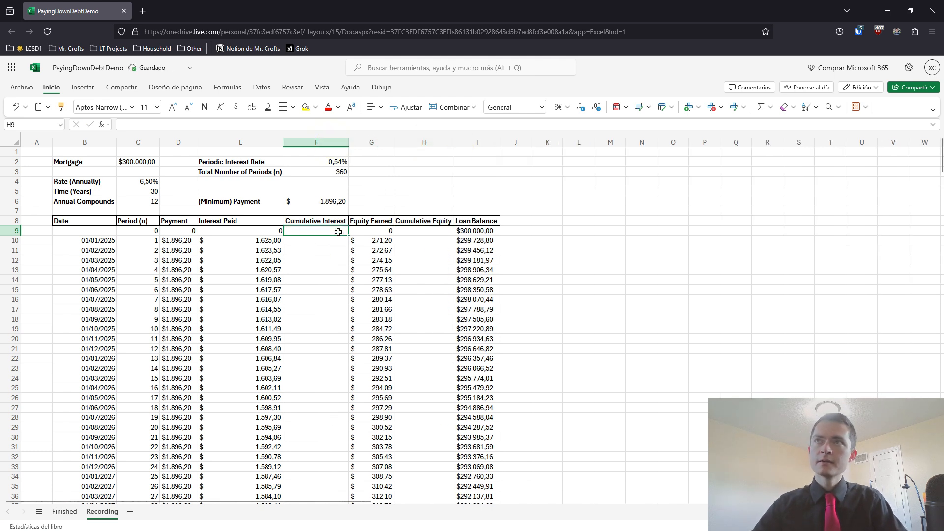
type("0")
key("Tab")
key("Tab")
type("0")
key("Return")
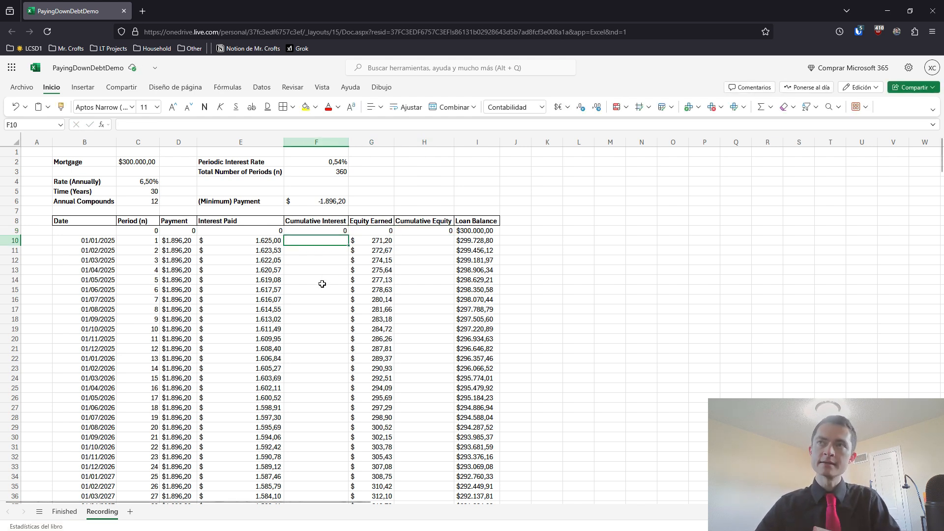
Examine the Interest Paid, Equity Earned and Loan Balance entries for period 13, and the cumulative cells F45 and H45 for period 36
left_click_drag(242, 219, 256, 378)
left_click_drag(373, 215, 379, 377)
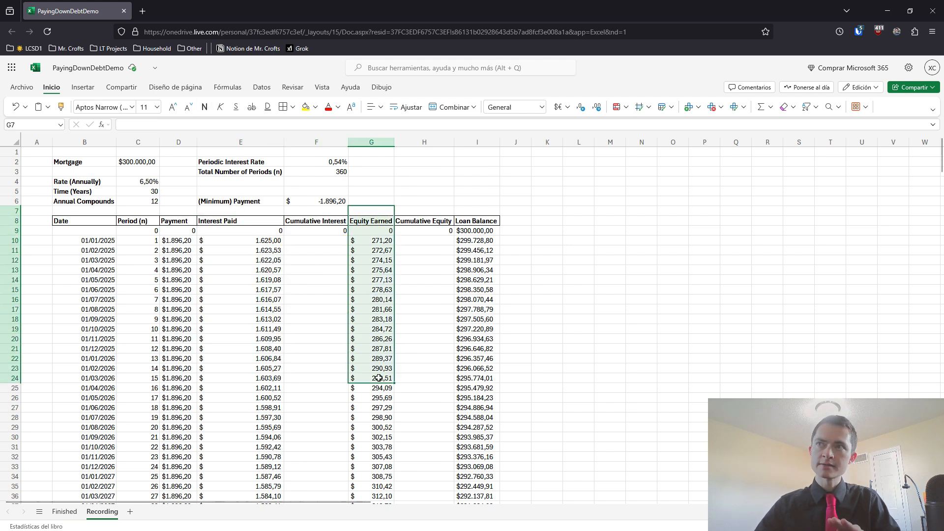
left_click(379, 376)
left_click(270, 349)
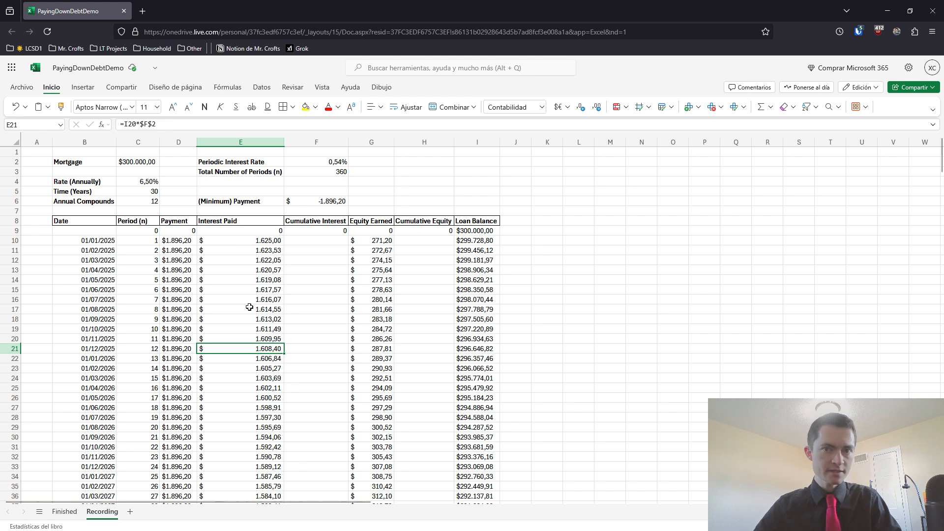
left_click_drag(95, 357, 277, 360)
left_click(370, 356)
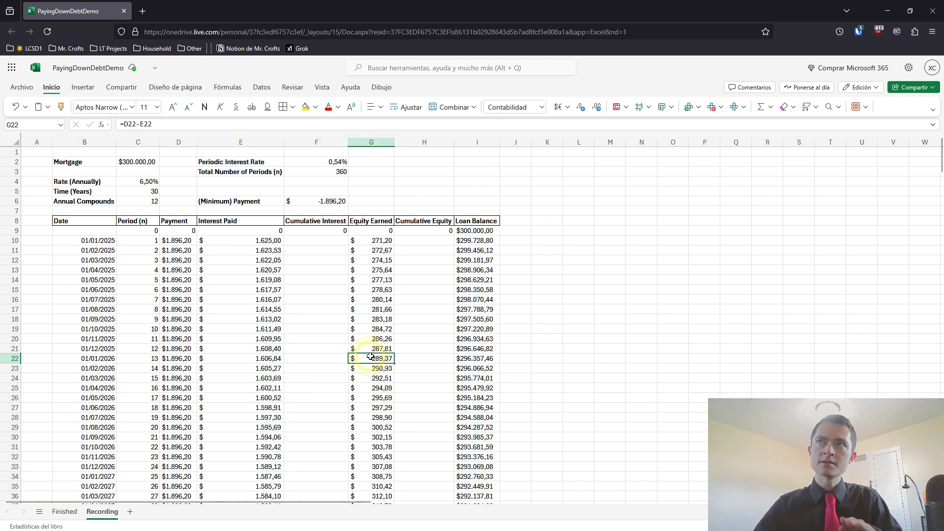
left_click_drag(373, 360, 103, 360)
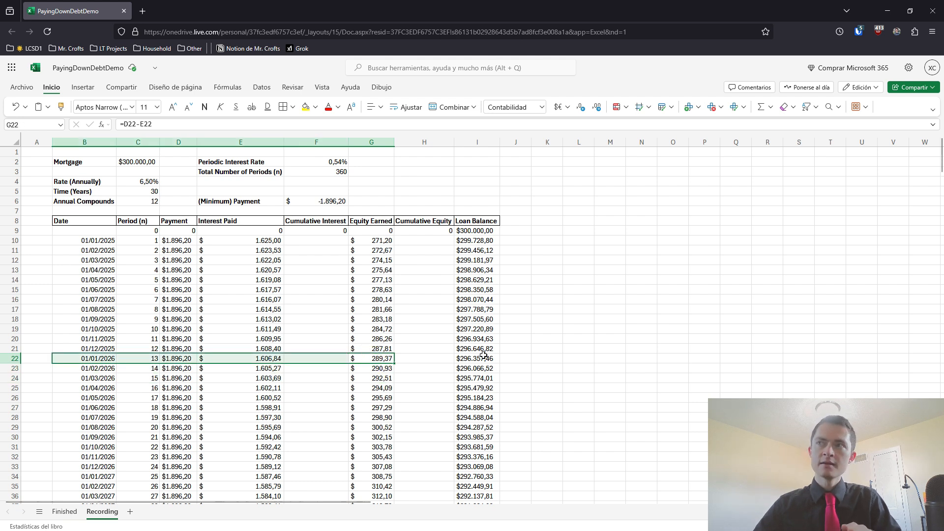
left_click(481, 360)
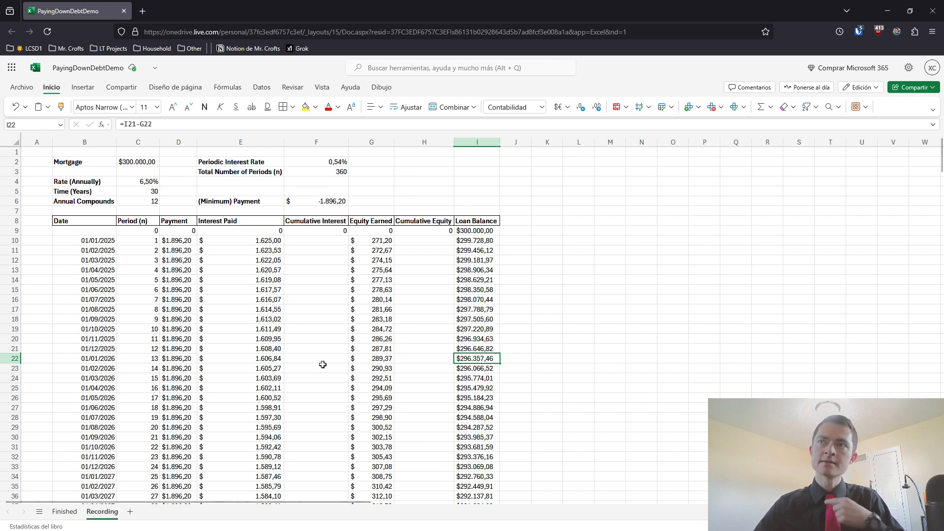
scroll(323, 365, "down", 5)
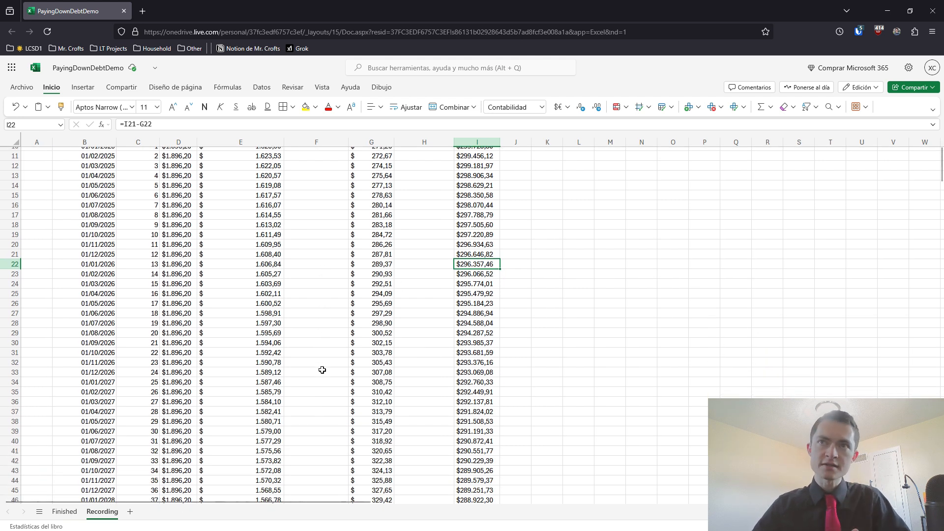
scroll(320, 373, "down", 3)
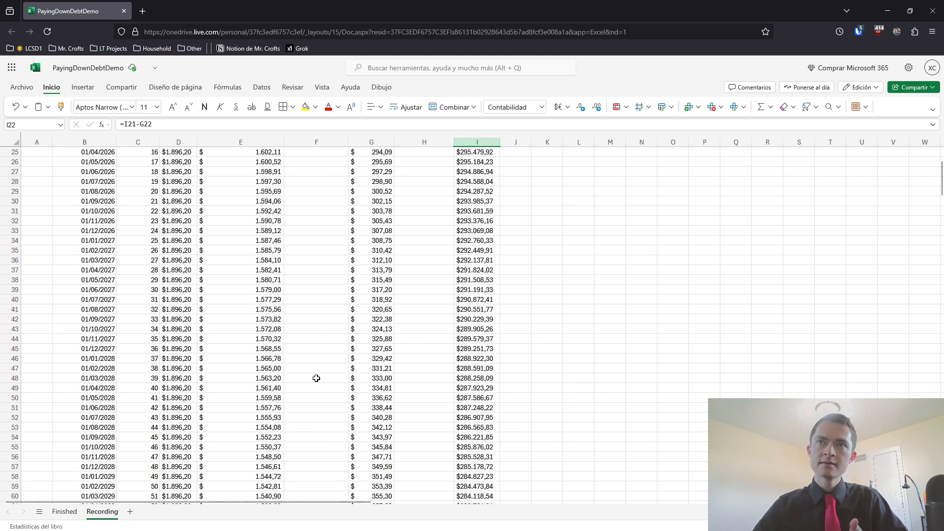
left_click(308, 352)
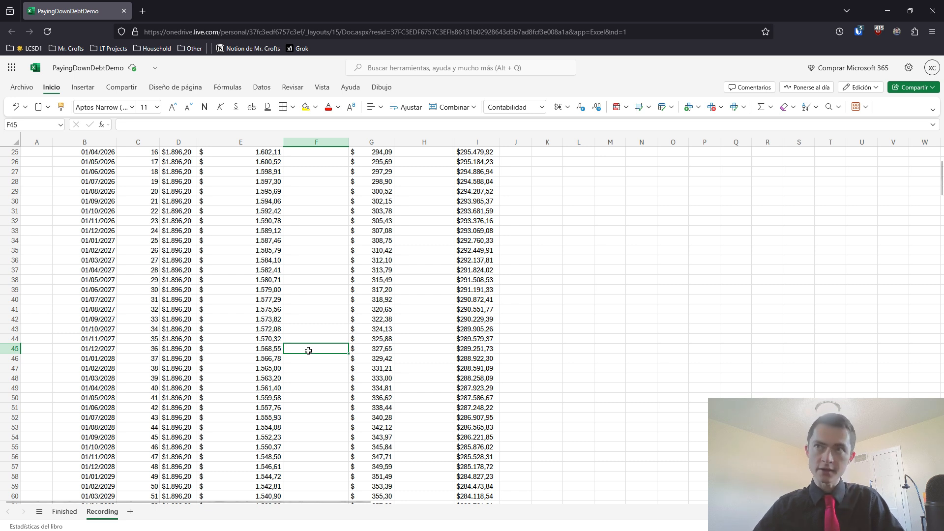
left_click(408, 349)
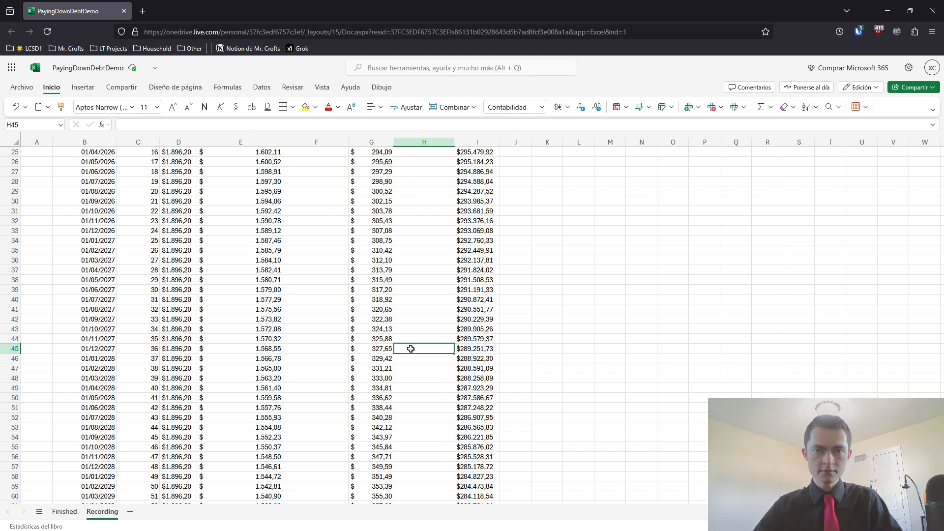
scroll(409, 351, "up", 8)
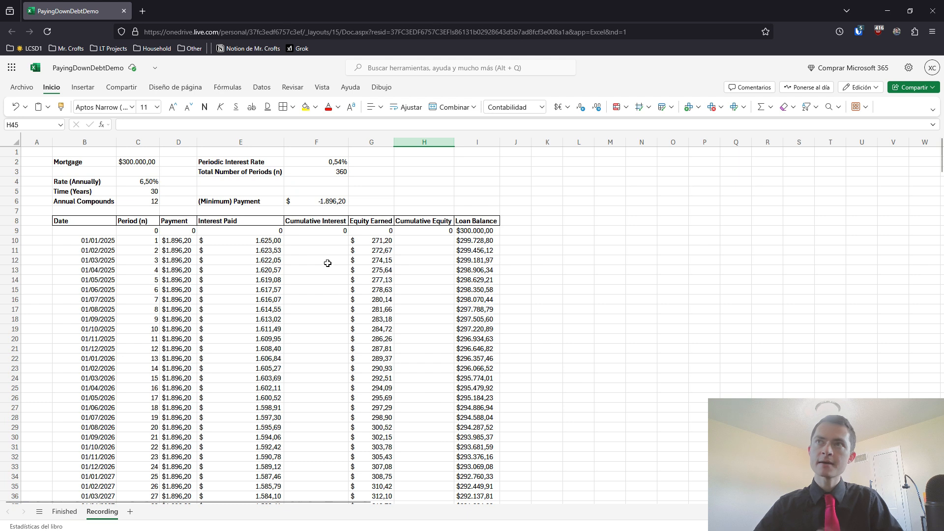
Enter =F9+E10 in F10 as the running interest total and copy the formula down to F11
left_click(312, 243)
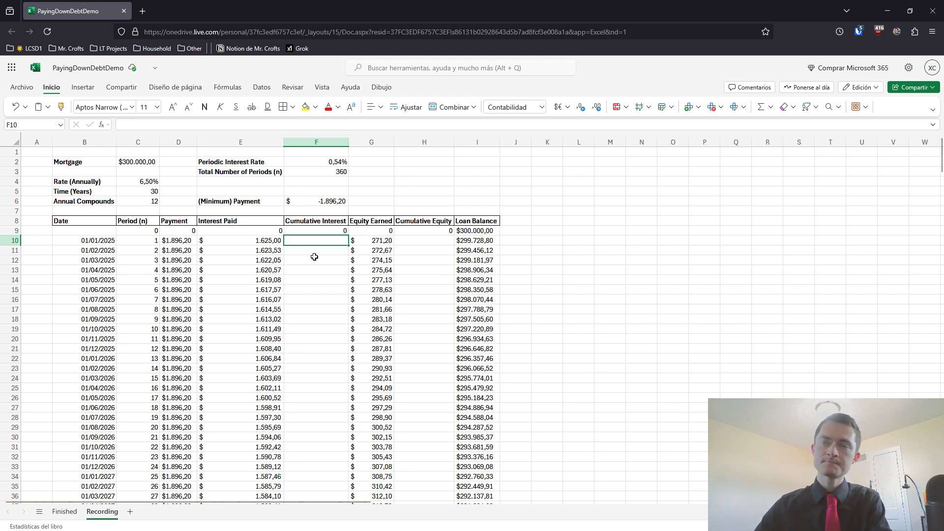
type("=")
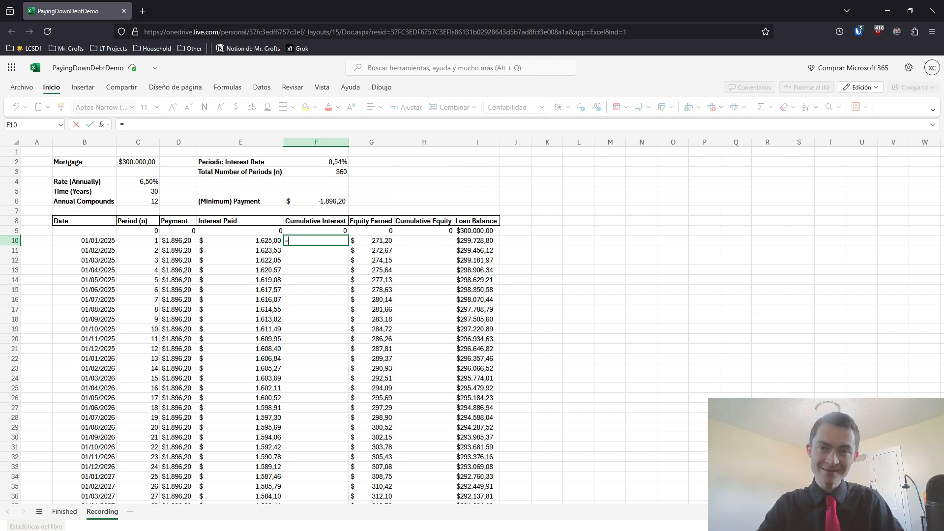
key("Up")
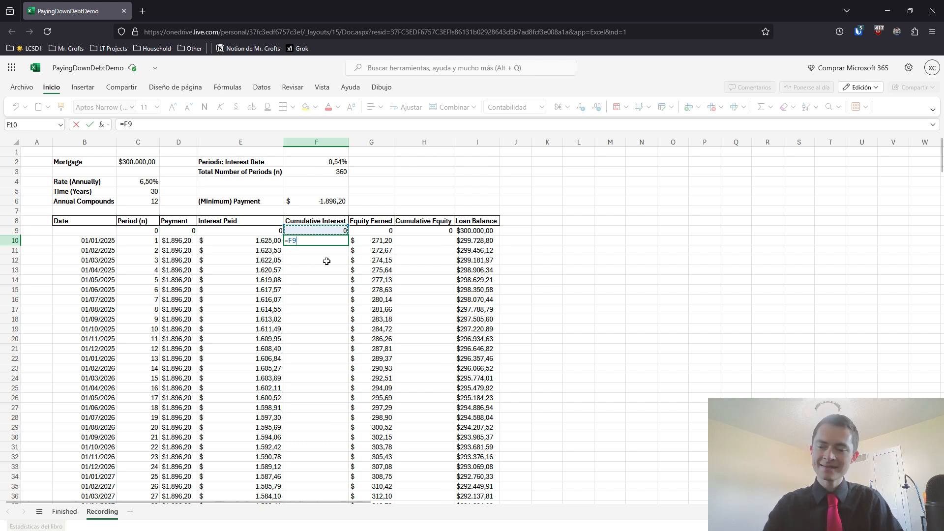
type("+")
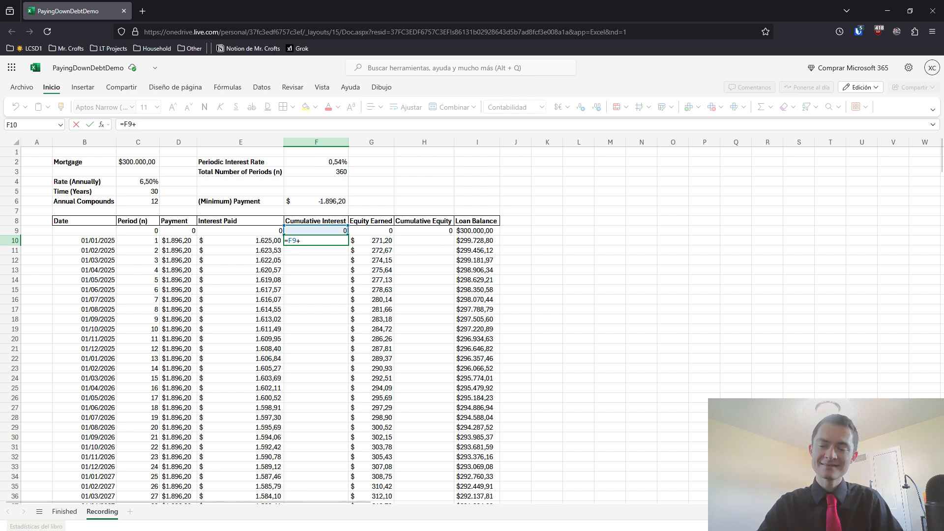
key("Left")
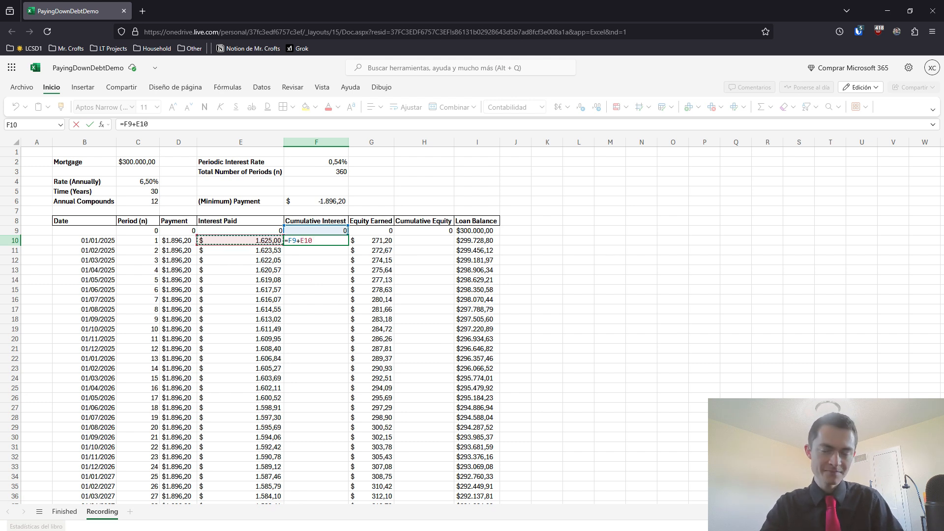
key("Return")
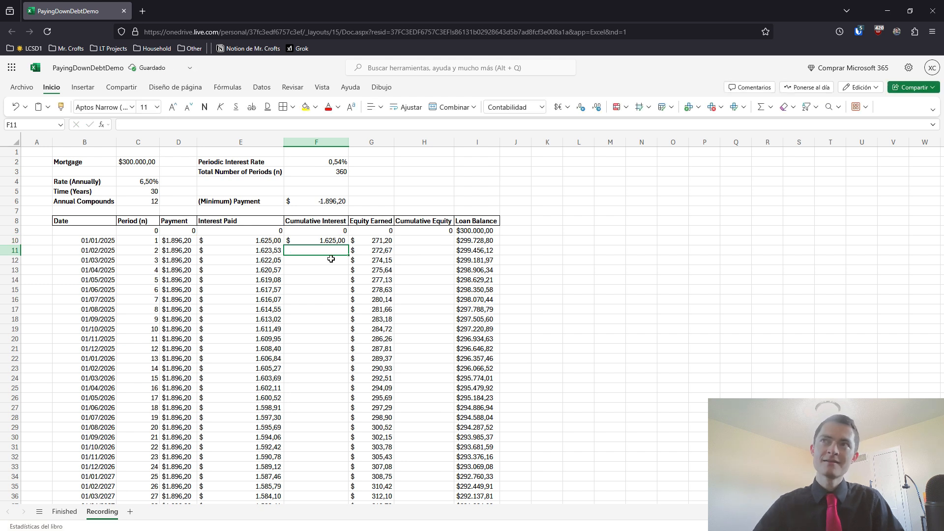
left_click(328, 241)
left_click_drag(348, 246, 346, 254)
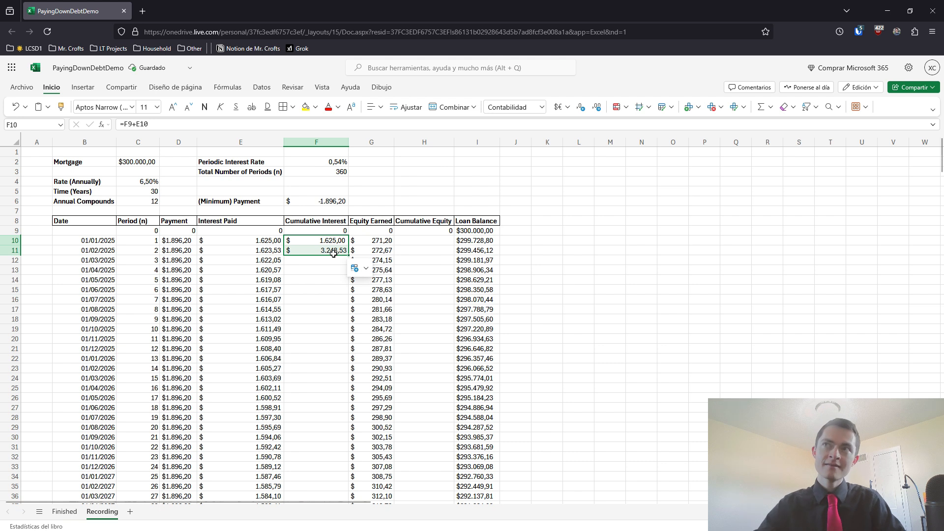
Check that F11 adds F10 and E11, and extend the running total formula to F12
left_click(326, 241)
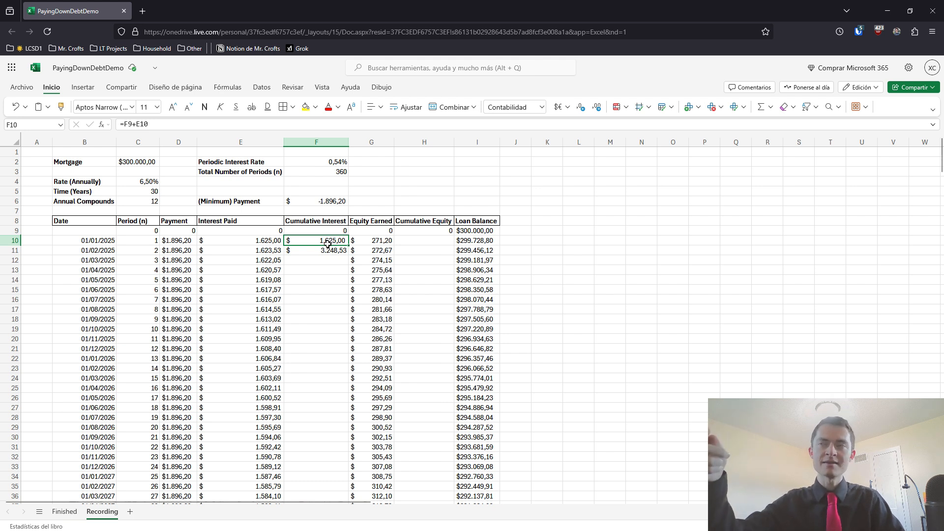
left_click(272, 252)
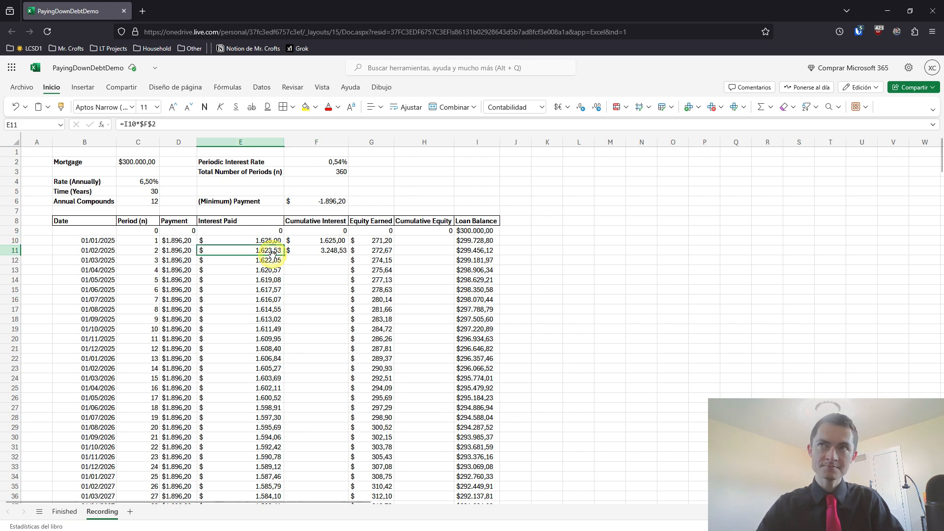
left_click(324, 250)
type("=F10+E11")
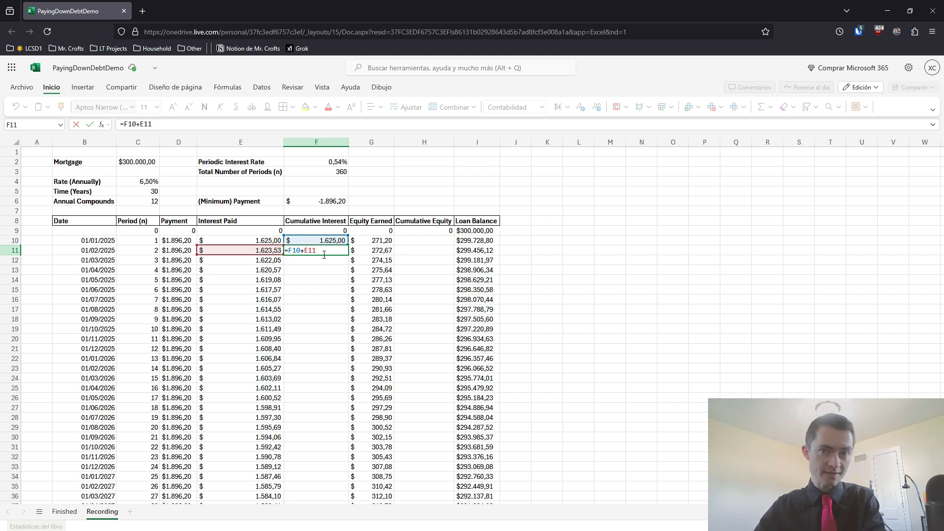
key("ctrl+Return")
left_click_drag(348, 255, 347, 266)
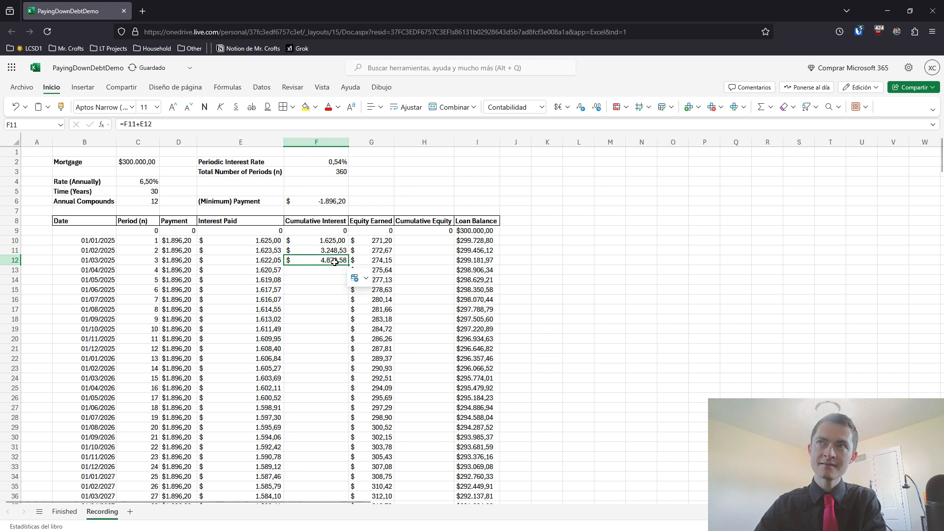
Check the references in F12's formula and fill it down the rest of the Cumulative Interest column
left_click(328, 252)
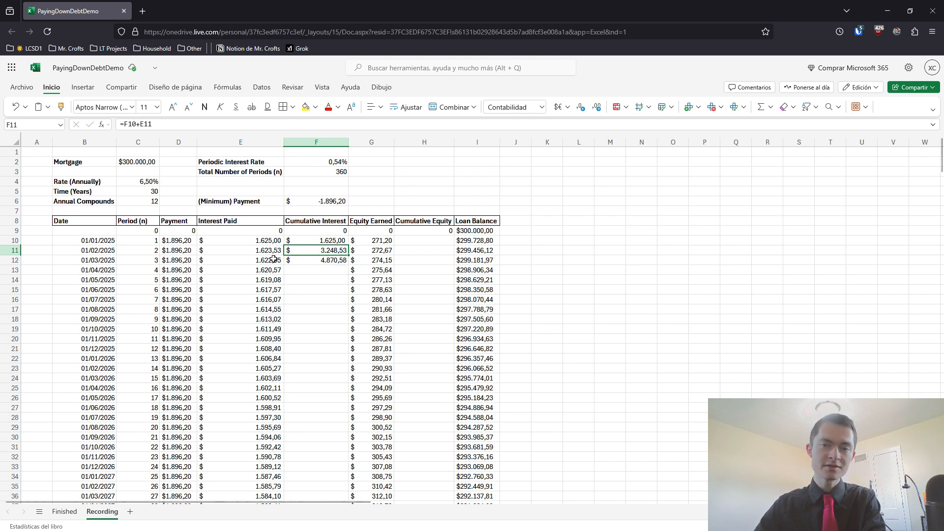
double_click(322, 262)
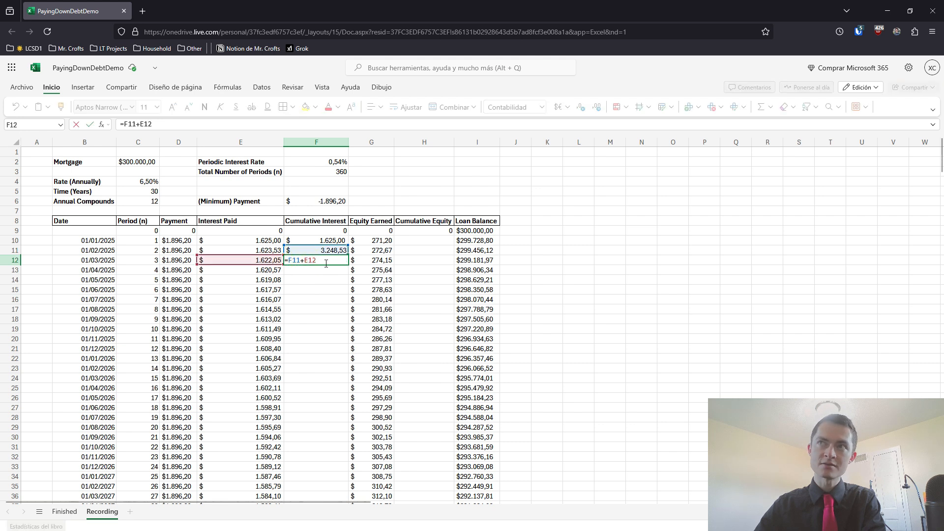
key("ctrl+Return")
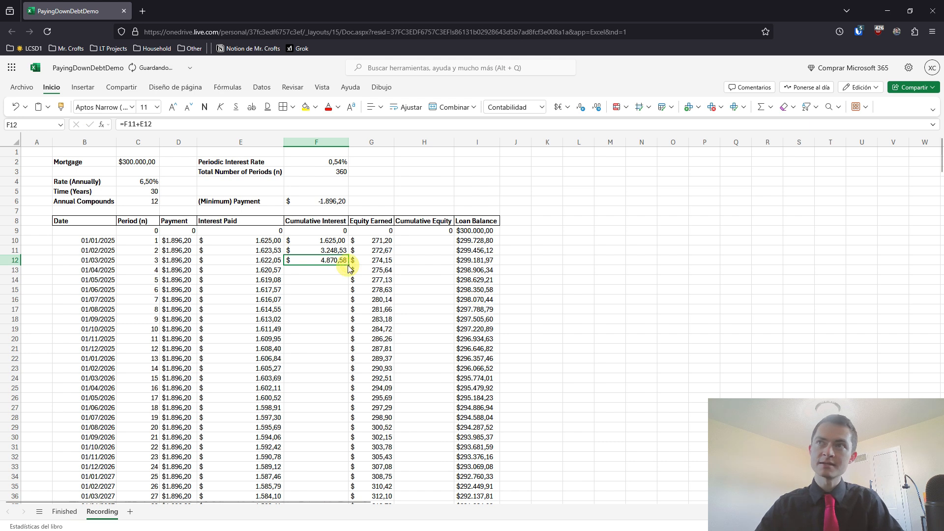
double_click(349, 265)
Review the cumulative interest in the period 36 row, and return to the first Cumulative Equity entry in H9
scroll(344, 306, "down", 6)
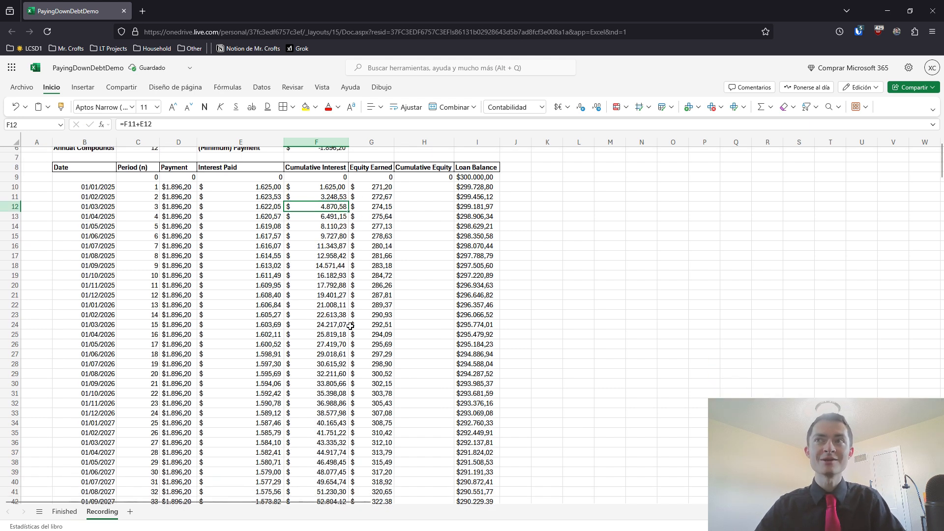
scroll(287, 369, "down", 2)
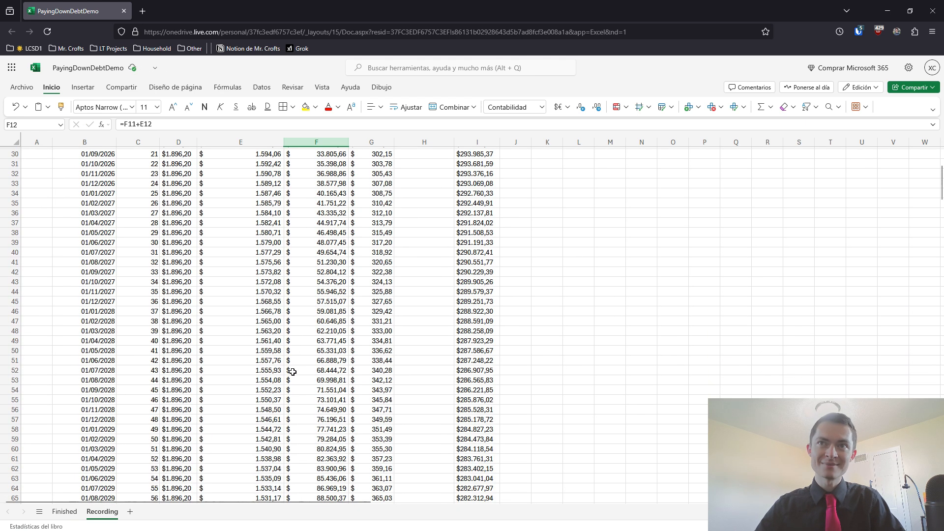
left_click_drag(105, 351, 466, 348)
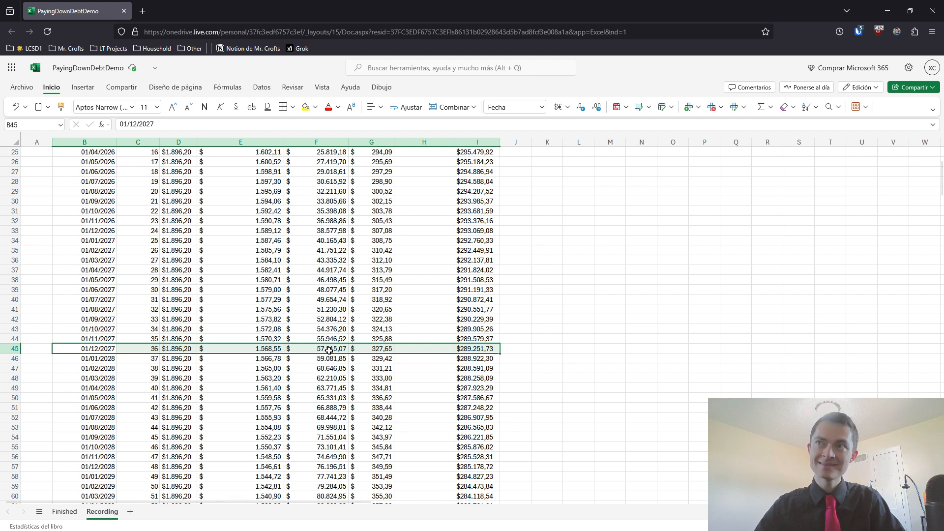
left_click(434, 348)
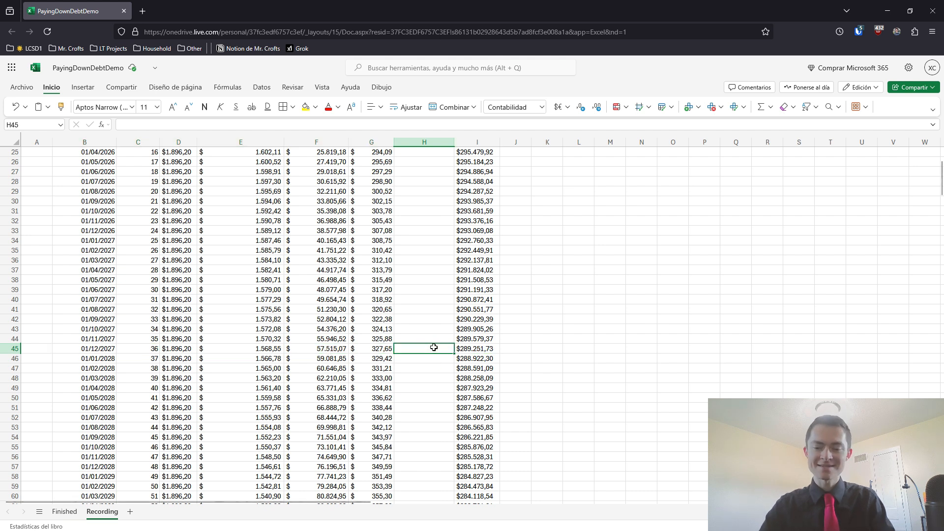
key("ctrl+Up")
scroll(435, 346, "up", 3)
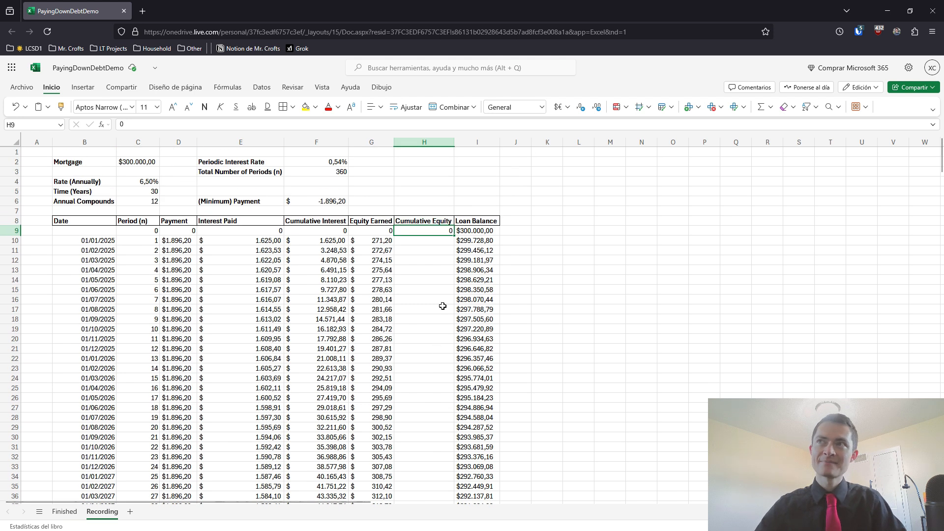
Enter =H9+G10 in H10 as the running total of equity earned
left_click(414, 241)
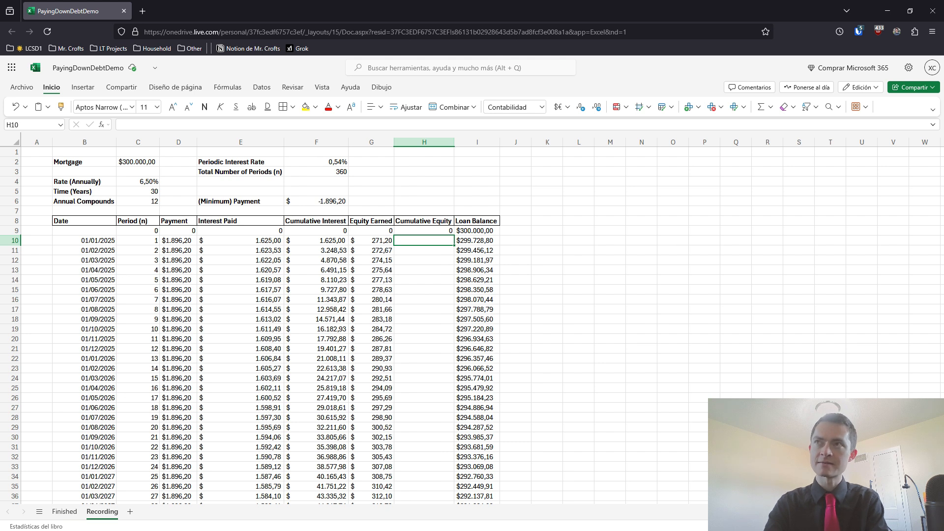
type("=")
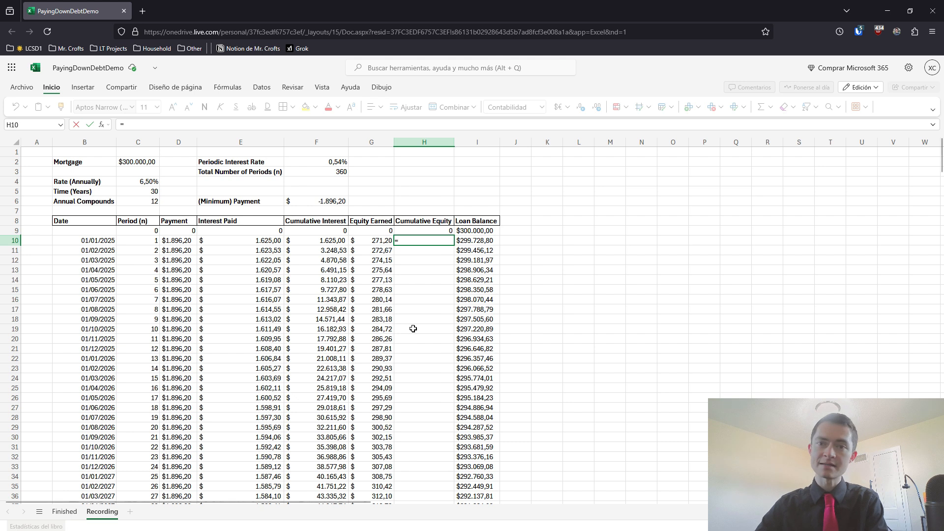
left_click(421, 231)
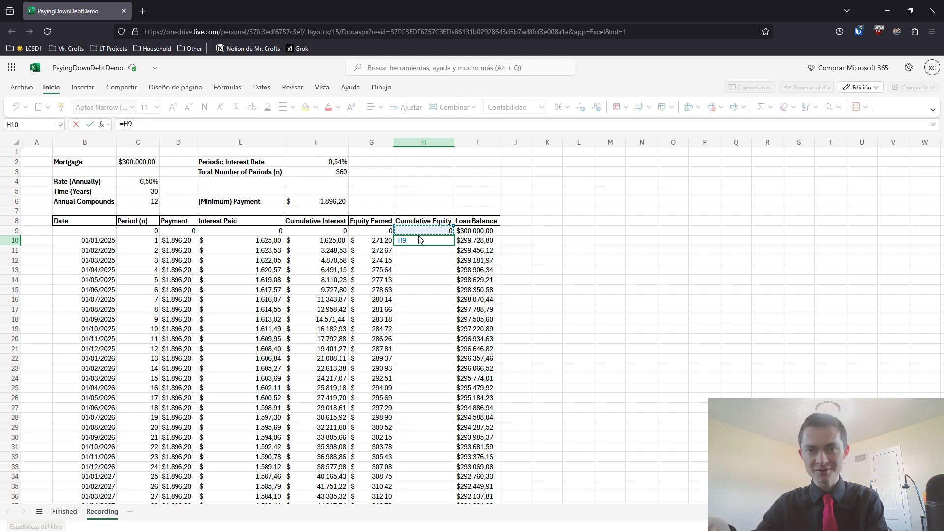
type("+")
left_click(386, 241)
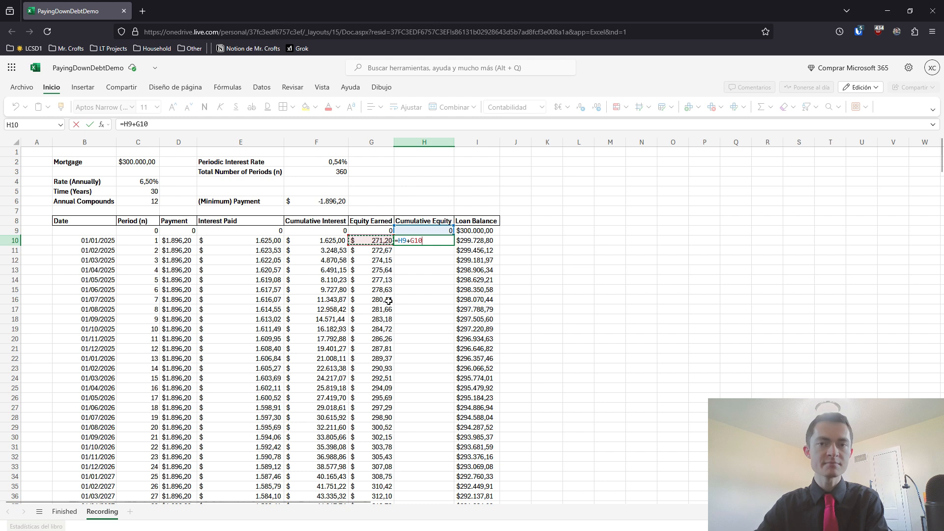
key("Return")
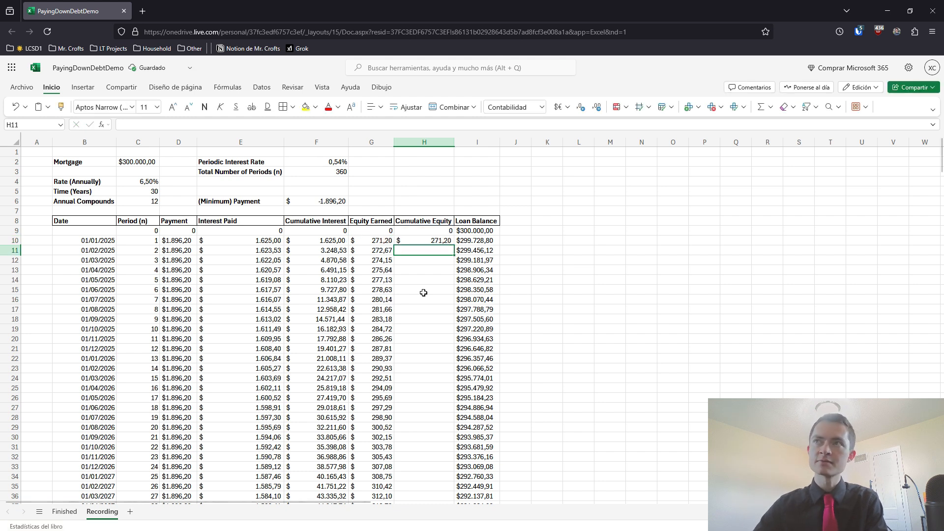
Copy the running equity formula from H10 down to H12, checking the references in H11
left_click(445, 241)
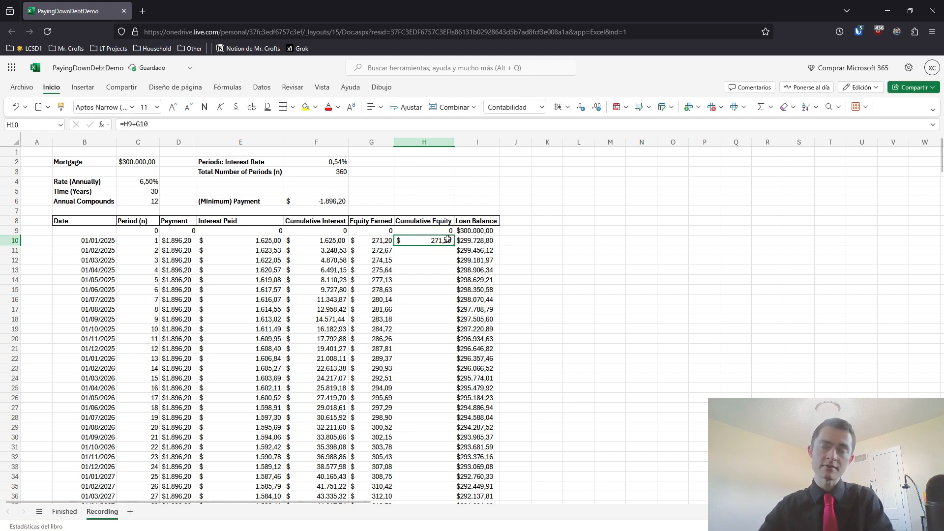
left_click_drag(455, 244, 453, 255)
left_click(436, 240)
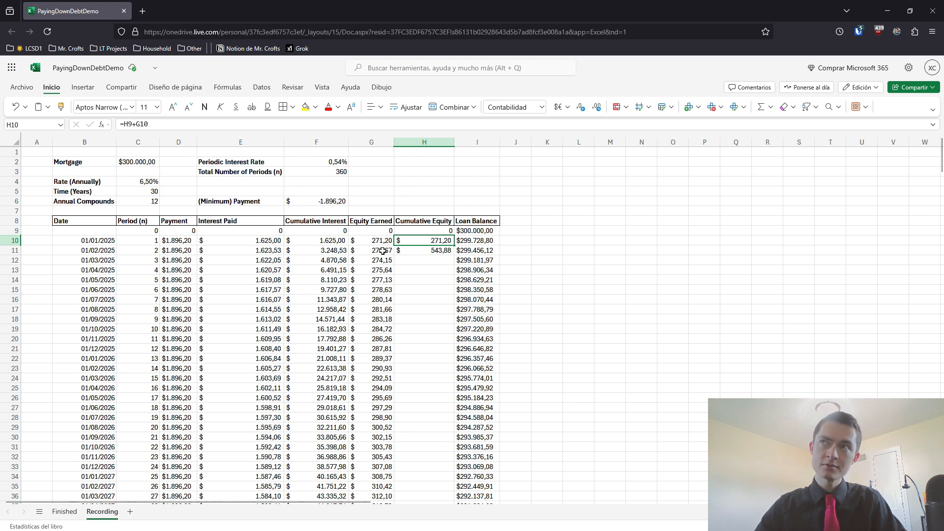
left_click(433, 247)
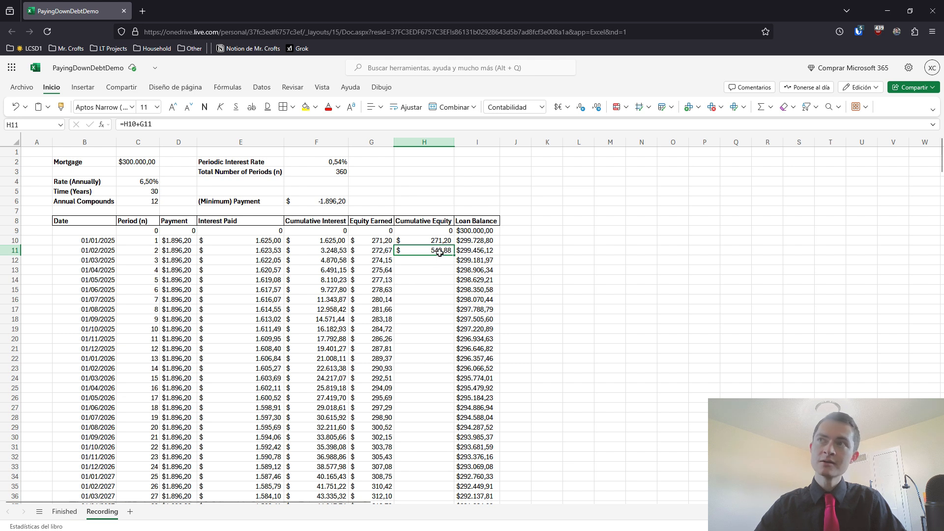
left_click_drag(453, 264, 453, 264)
Check the Equity Earned entry in G12 and fill H12's formula down the rest of the Cumulative Equity column
left_click(391, 263)
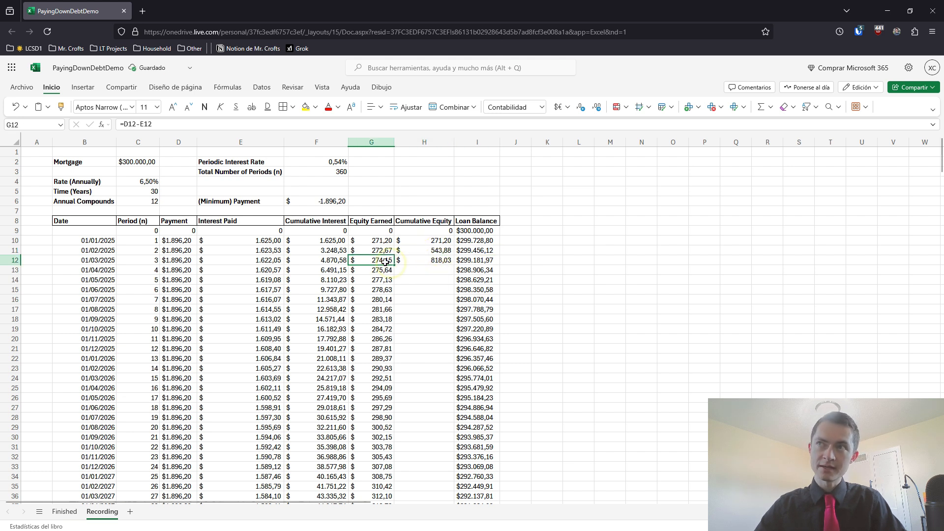
left_click(417, 262)
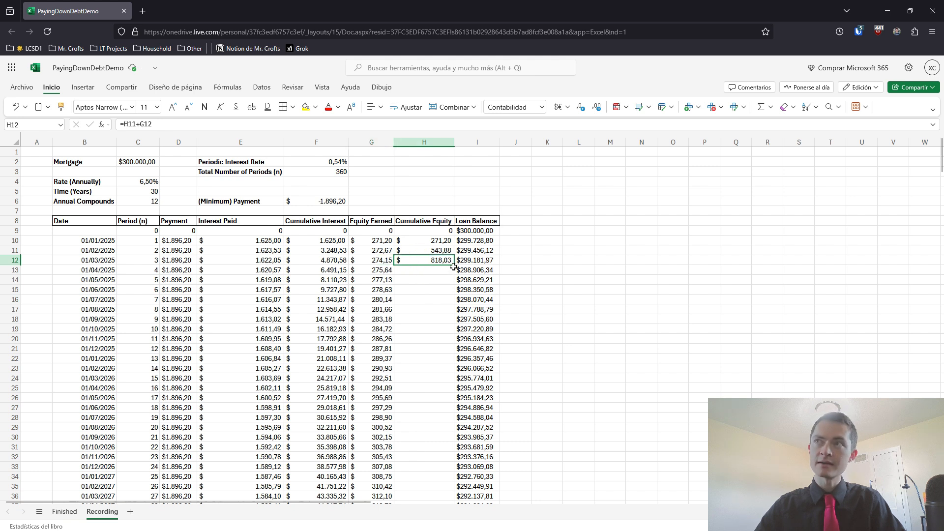
double_click(453, 265)
Examine the period 36 row, comparing its cumulative interest with its cumulative equity
scroll(328, 377, "down", 8)
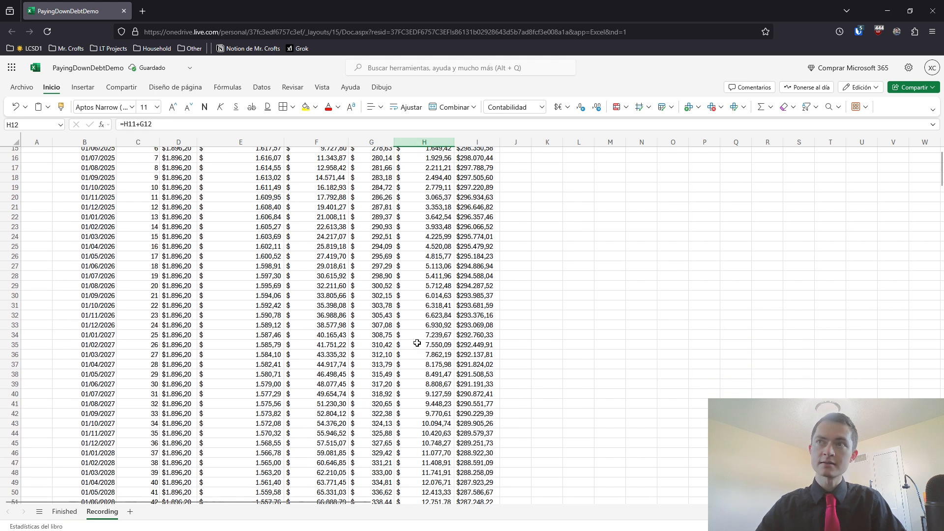
left_click_drag(110, 352, 462, 348)
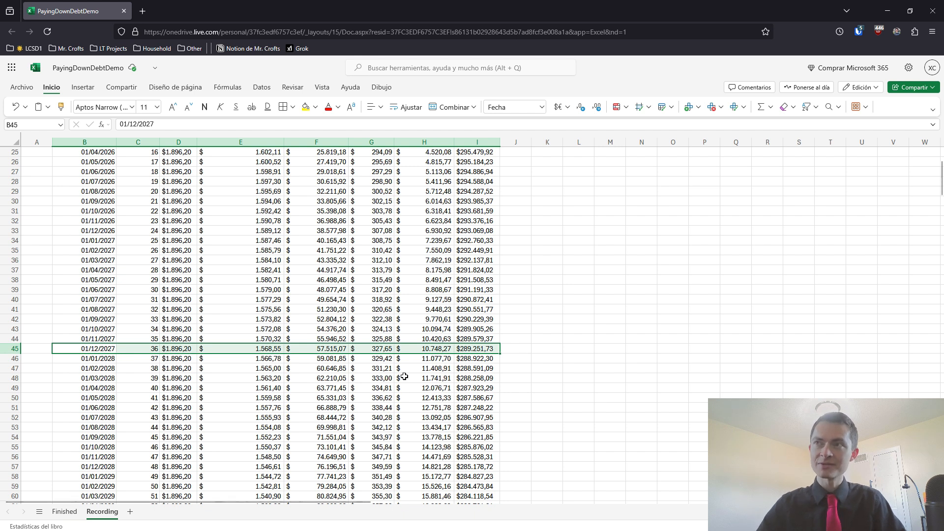
left_click(331, 350)
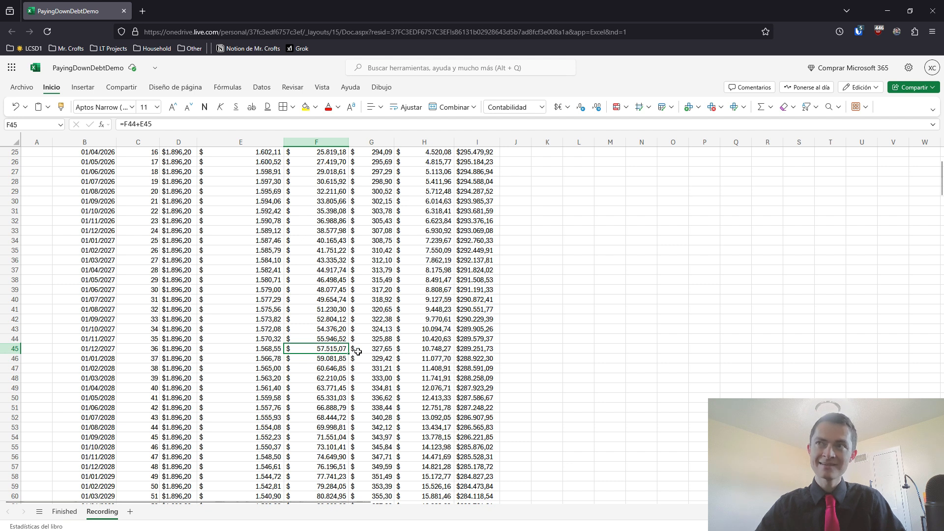
left_click(419, 350)
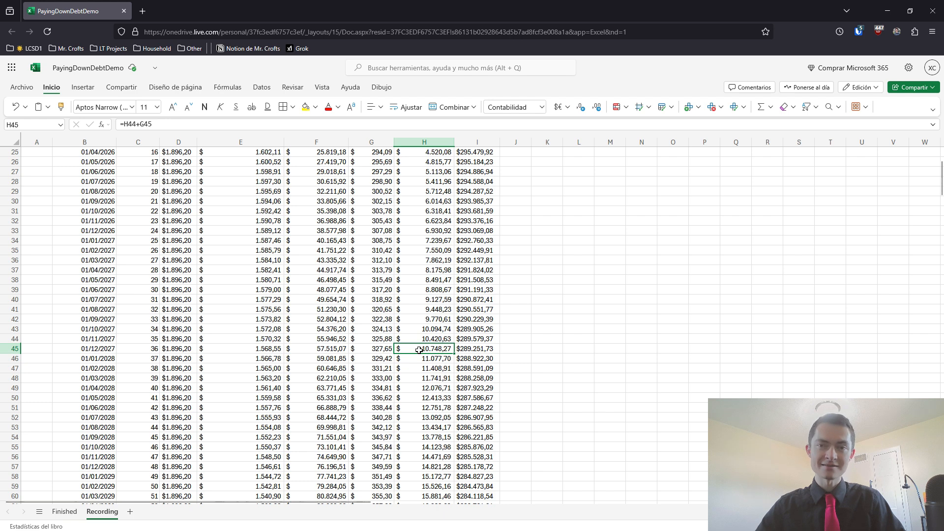
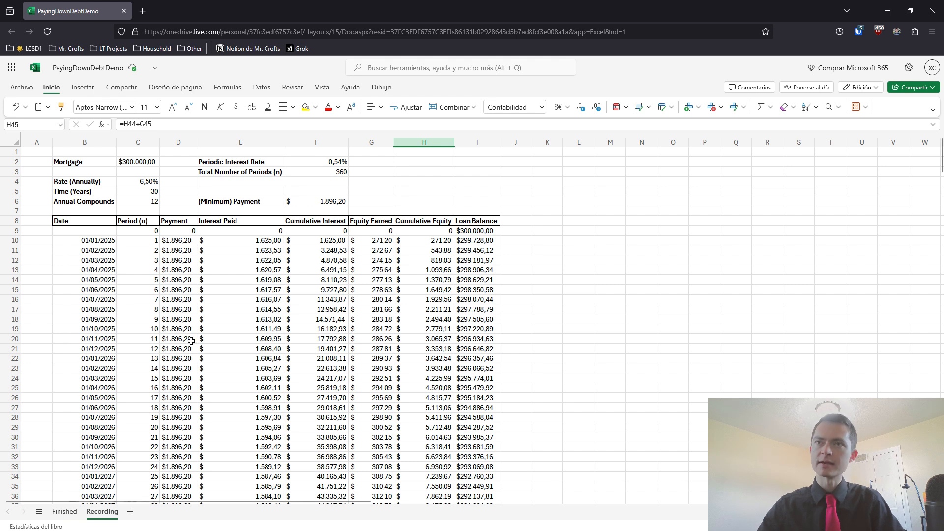
Copy the entire Recording sheet and paste it into a new worksheet
left_click(548, 323)
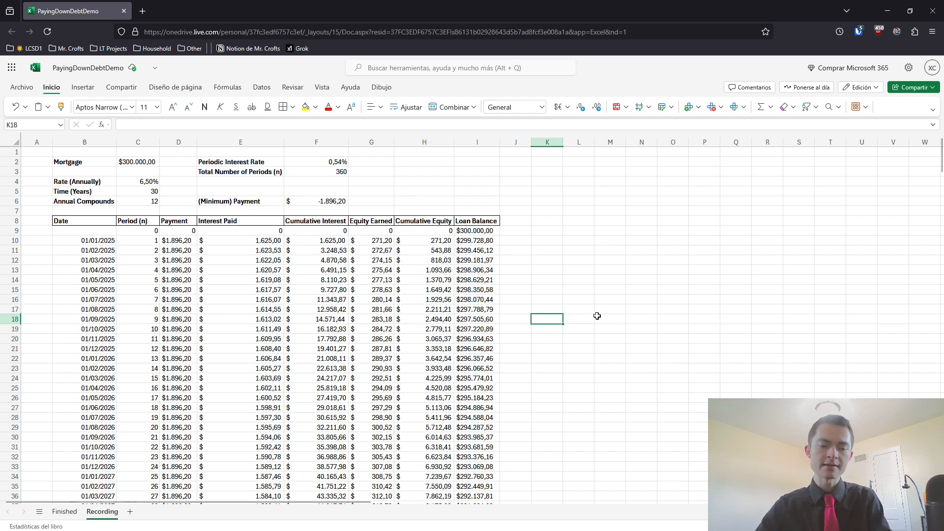
key("ctrl+a")
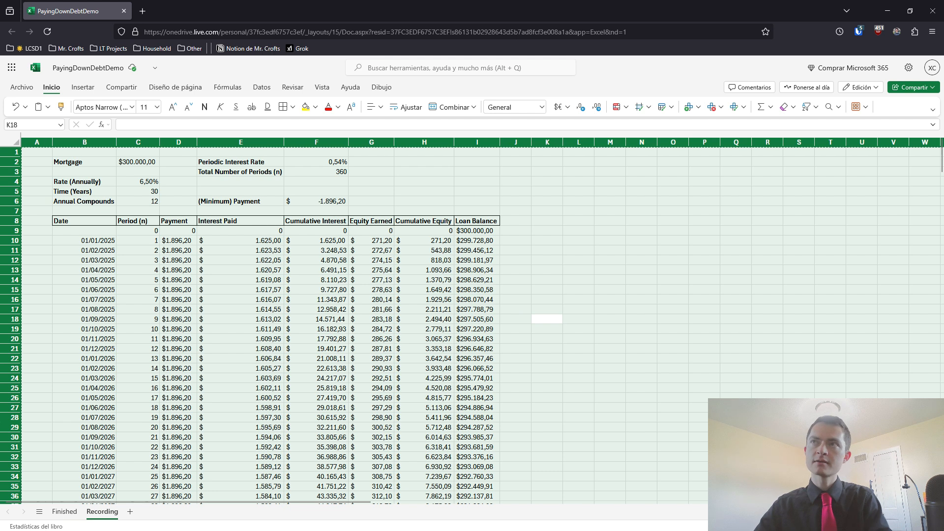
key("ctrl+c")
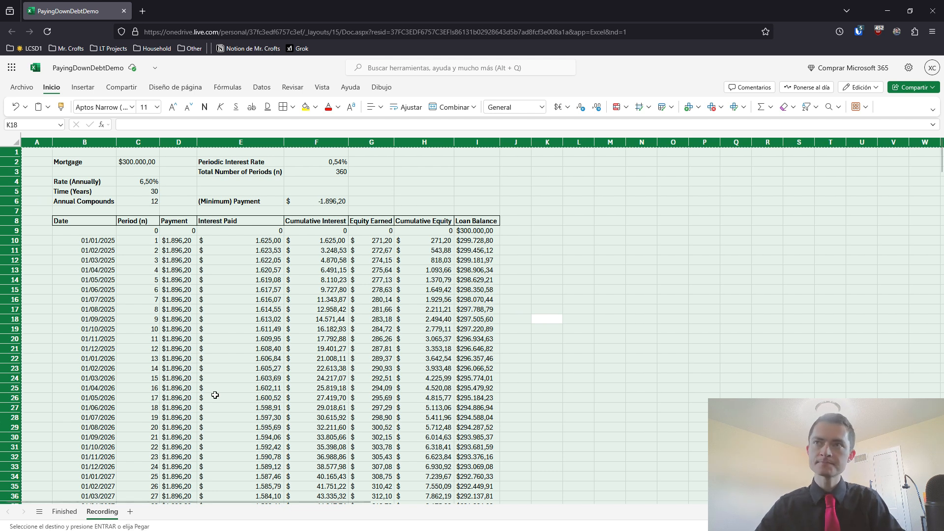
left_click(131, 513)
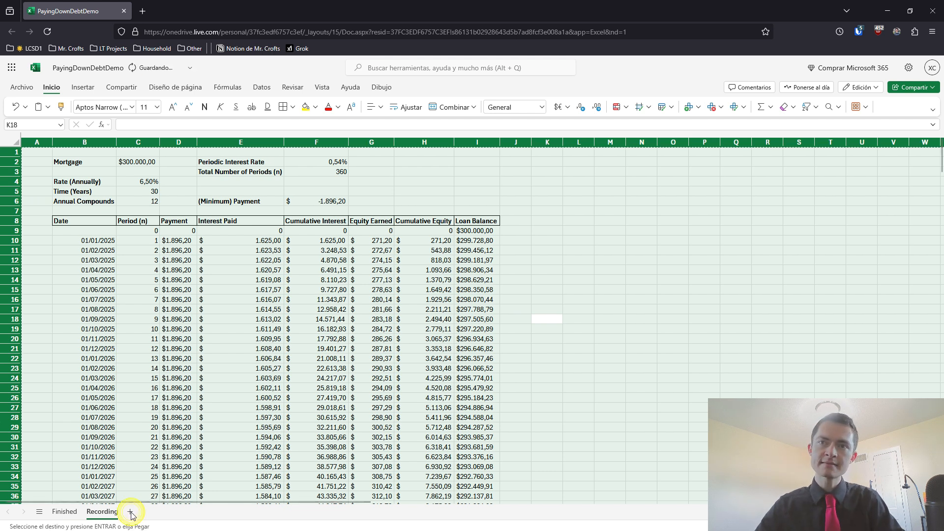
key("ctrl+v")
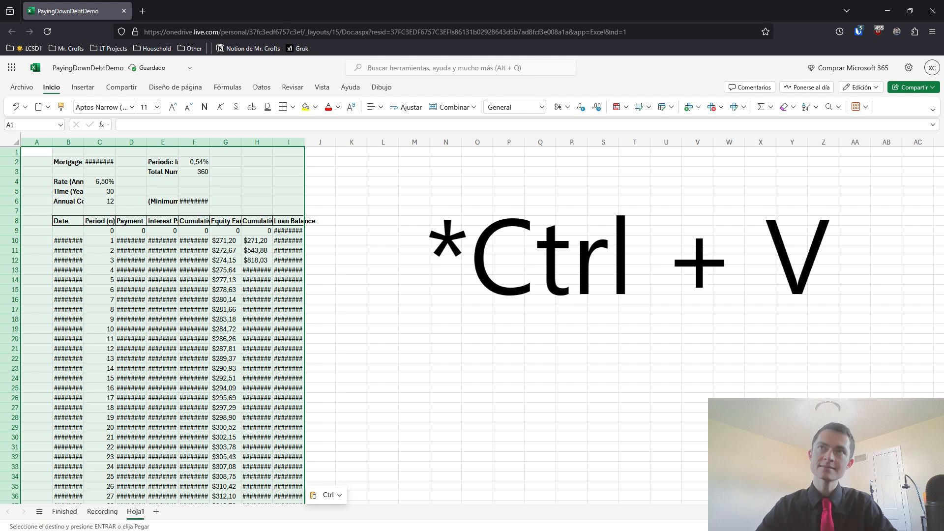
Auto-fit the widths of columns B through I on the new sheet to their contents
left_click_drag(68, 142, 289, 145)
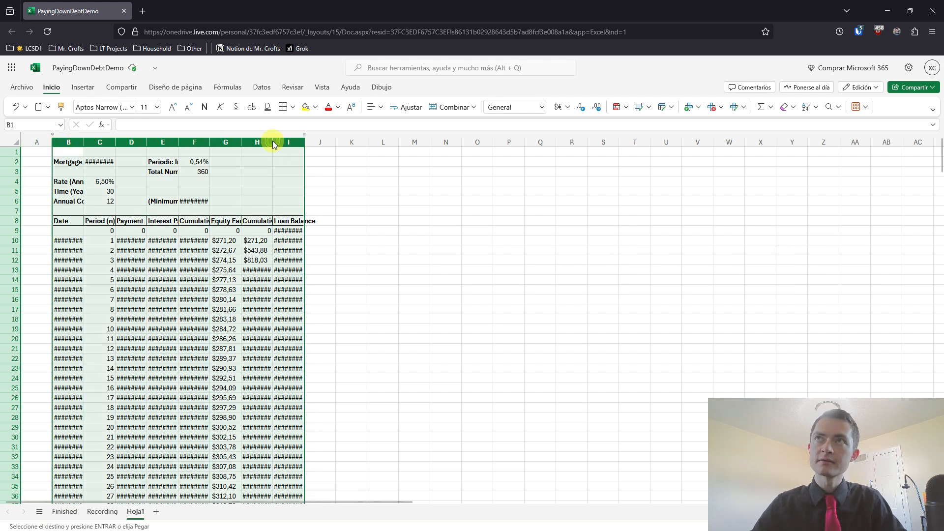
double_click(273, 141)
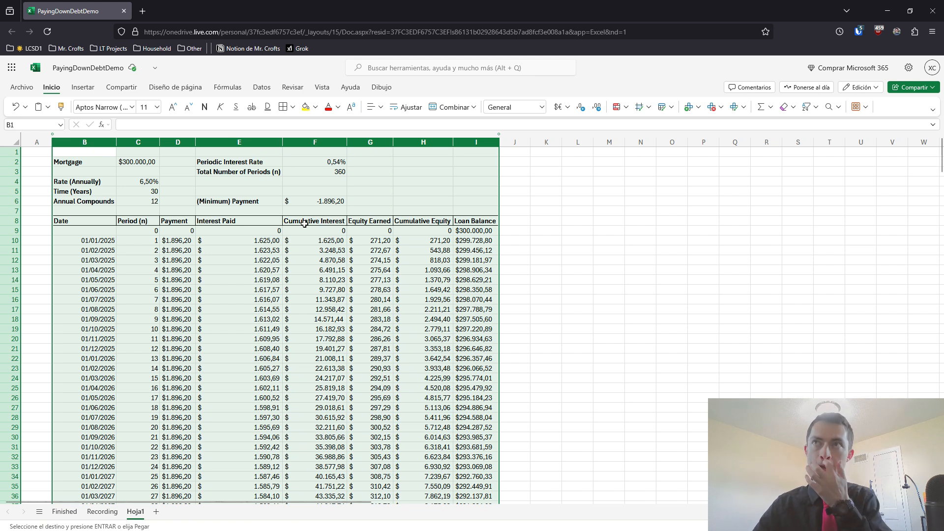
left_click(541, 297)
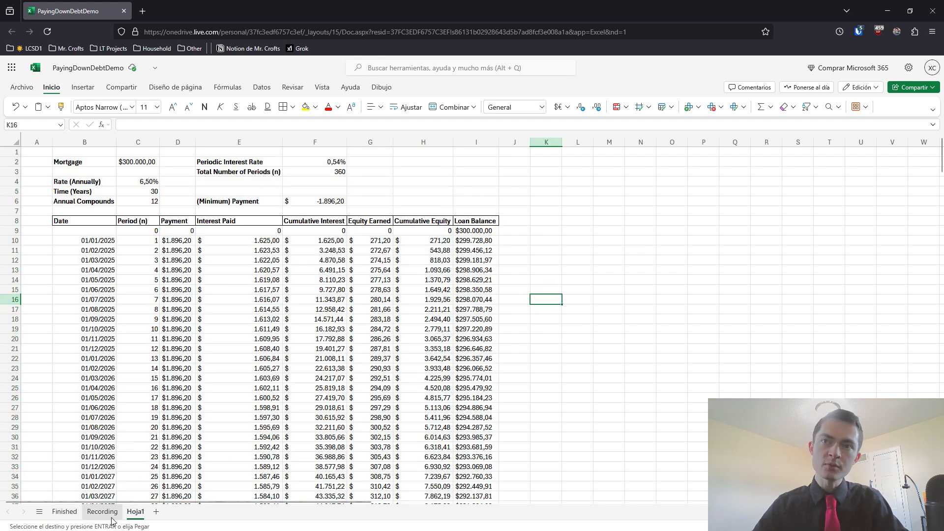
Rename the new Hoja1 sheet as MortgageActual
double_click(135, 512)
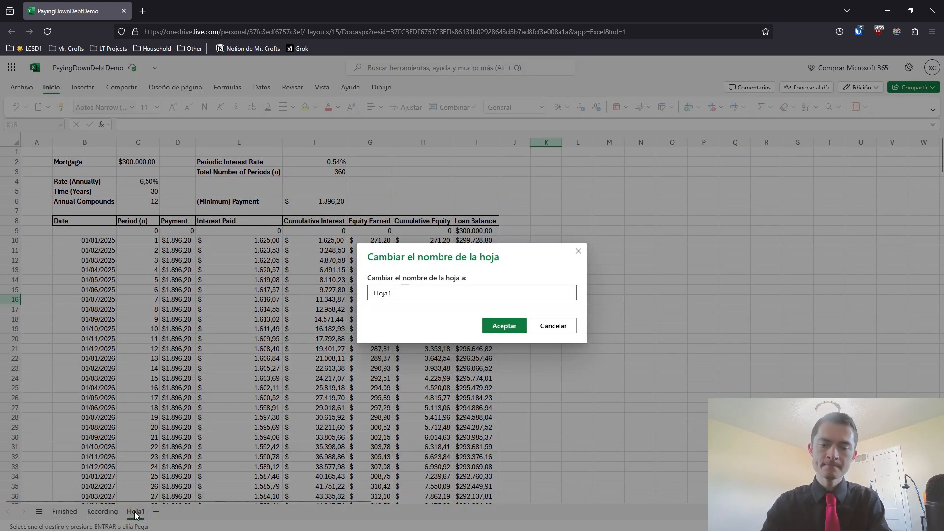
key("BackSpace")
key("BackSpace")
key("BackSpace")
key("BackSpace")
key("BackSpace")
type("MortgageActual")
key("Return")
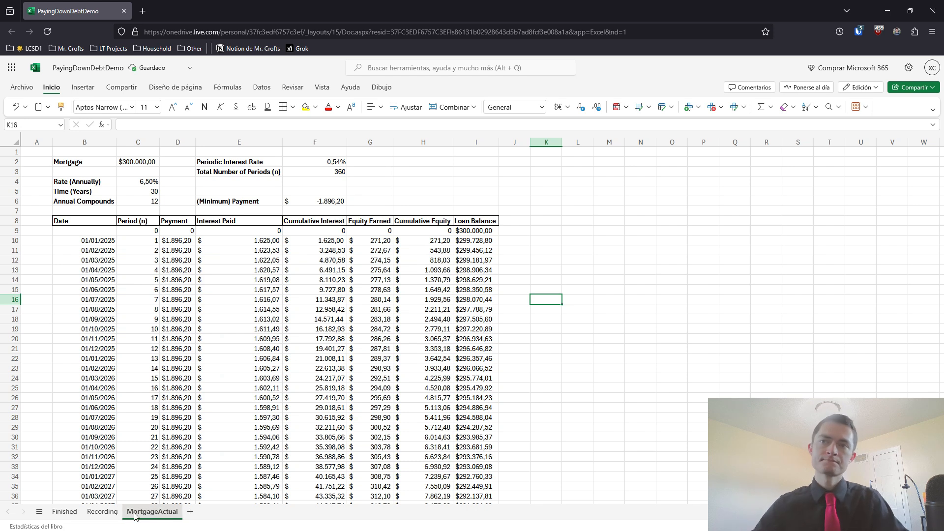
Rename the Recording sheet as MortgagePlanned
left_click(104, 511)
left_click(542, 336)
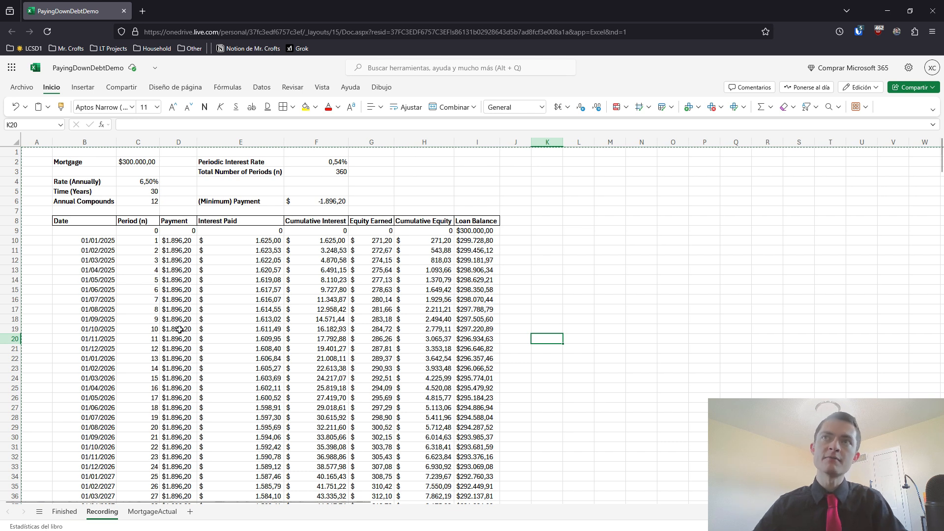
double_click(103, 511)
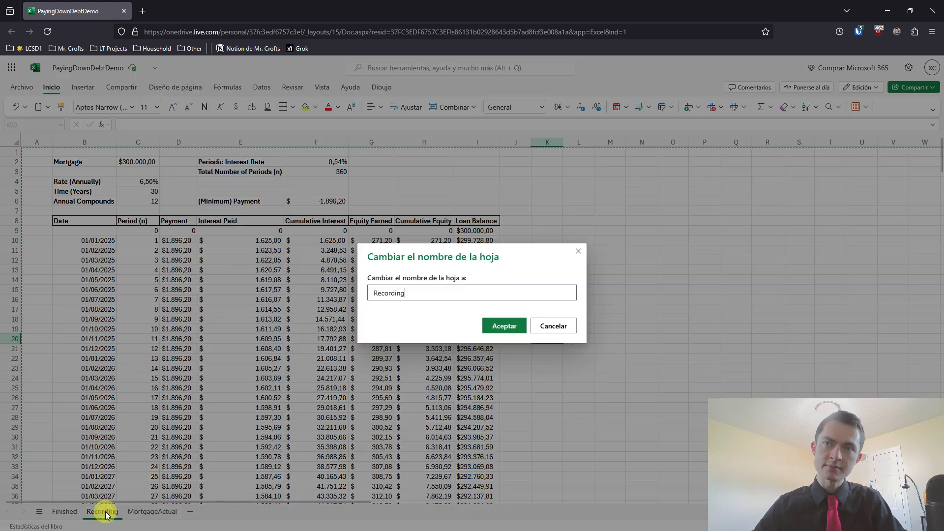
key("ctrl+a")
type("MortgagePla")
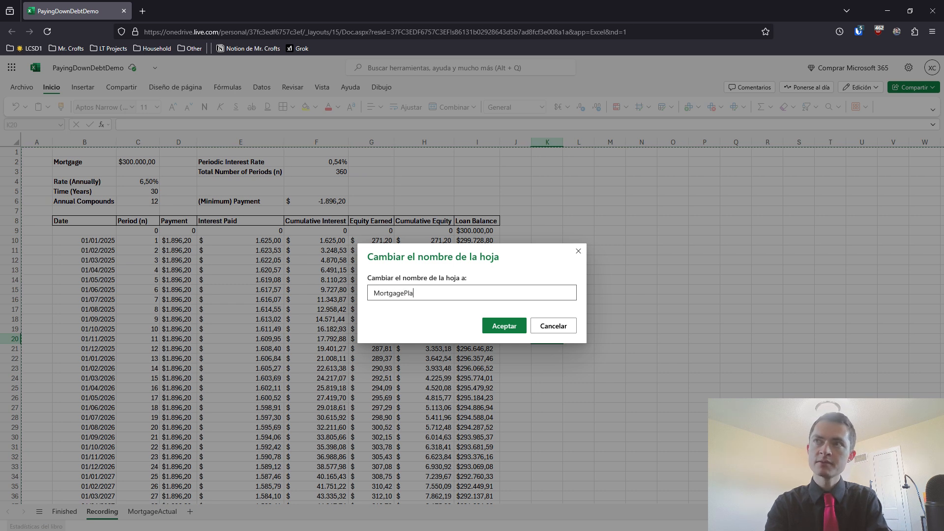
type("nned")
key("Return")
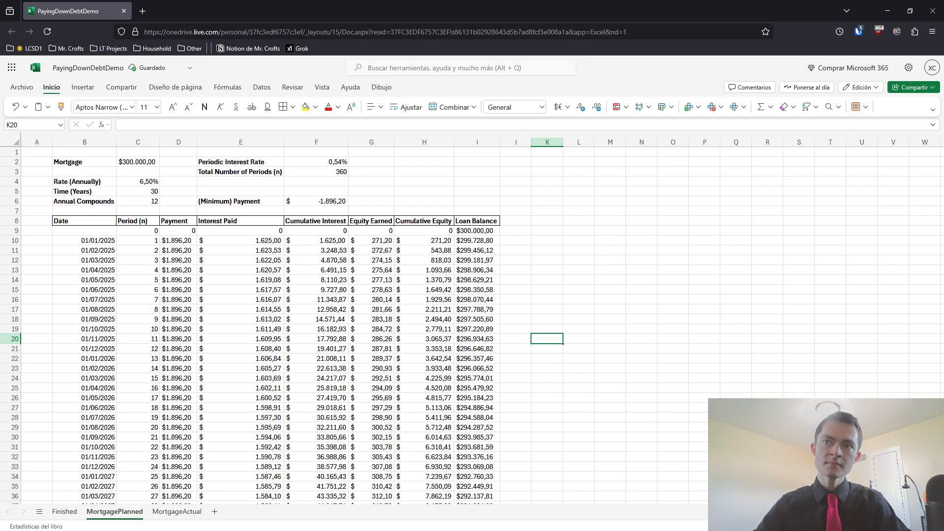
Enter payments of 2000 for periods 1 to 5 (D10:D14) on the MortgagePlanned sheet
left_click(175, 511)
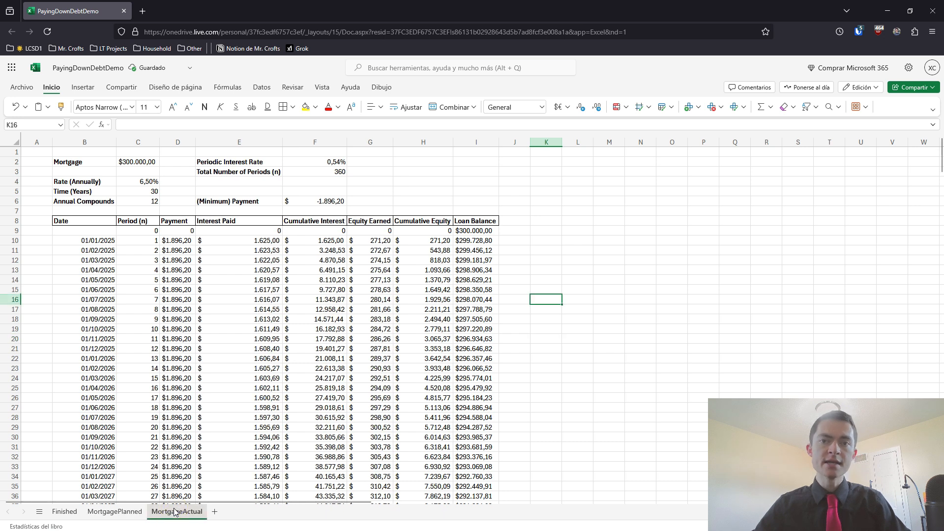
left_click(143, 514)
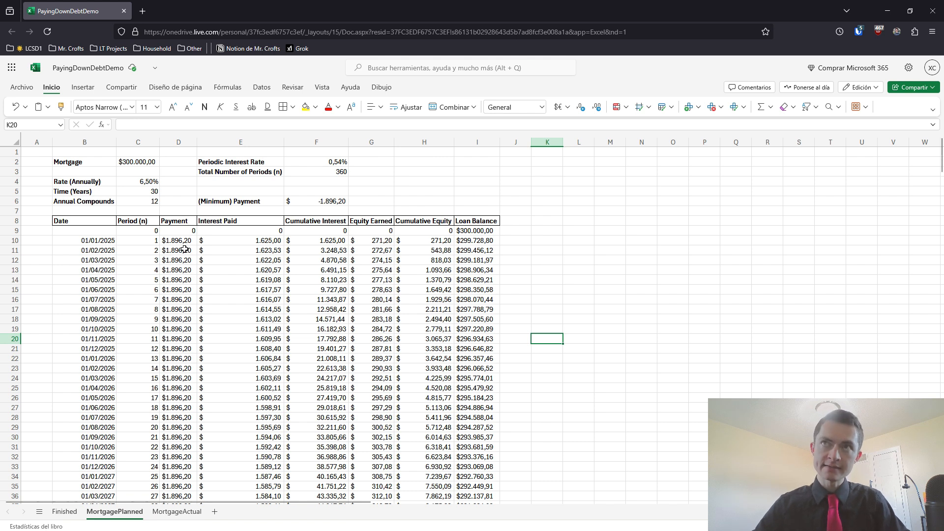
left_click_drag(177, 243, 183, 410)
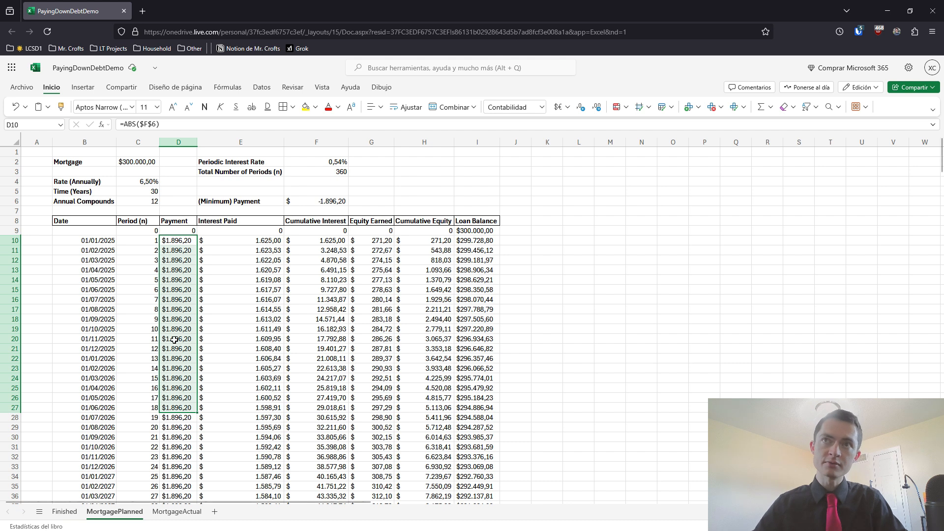
left_click(176, 241)
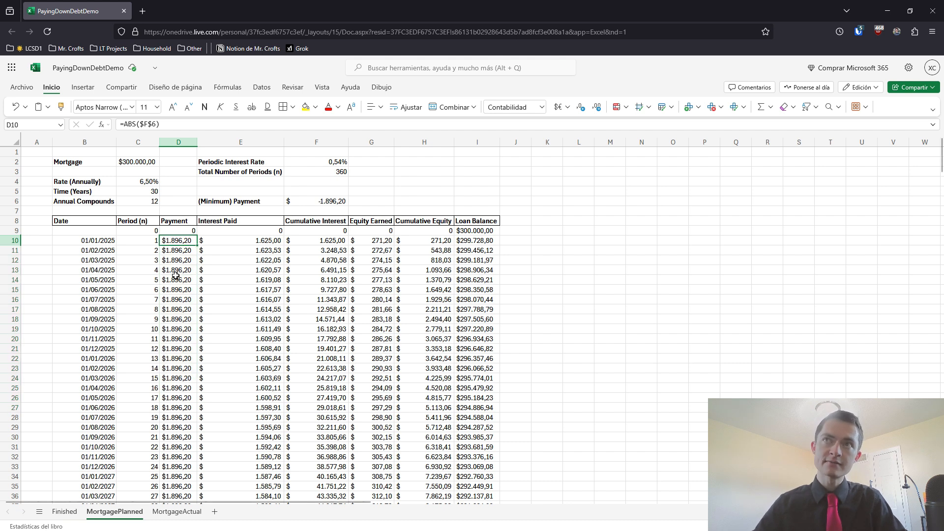
type("2000")
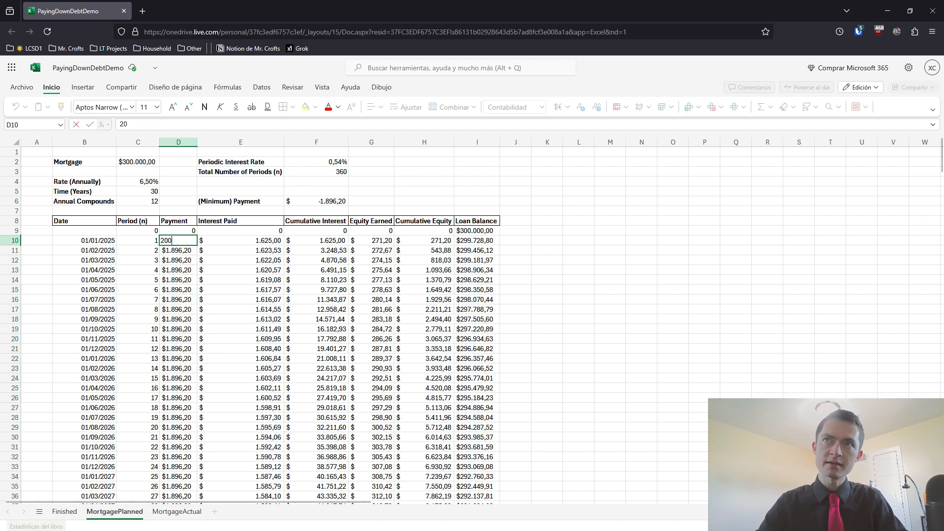
key("Return")
type("2000")
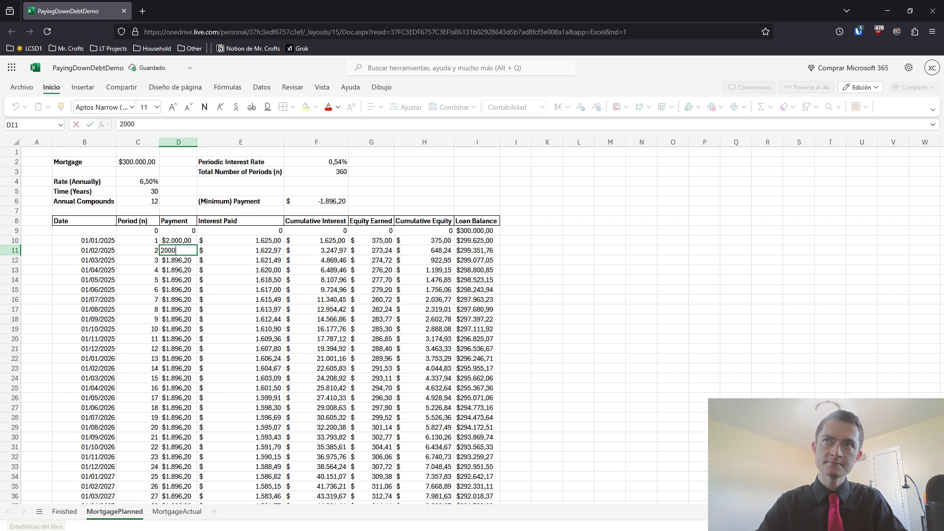
key("Return")
type("2000")
key("Return")
type("2000")
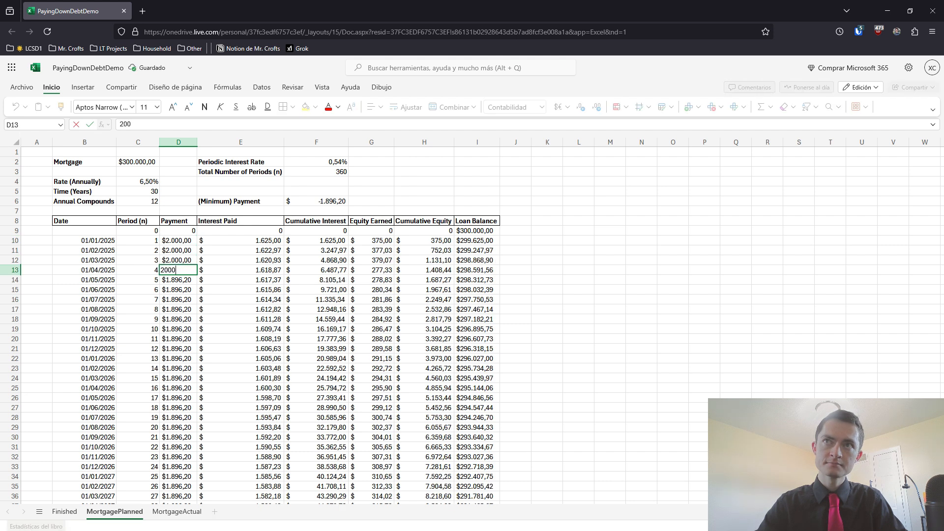
key("Return")
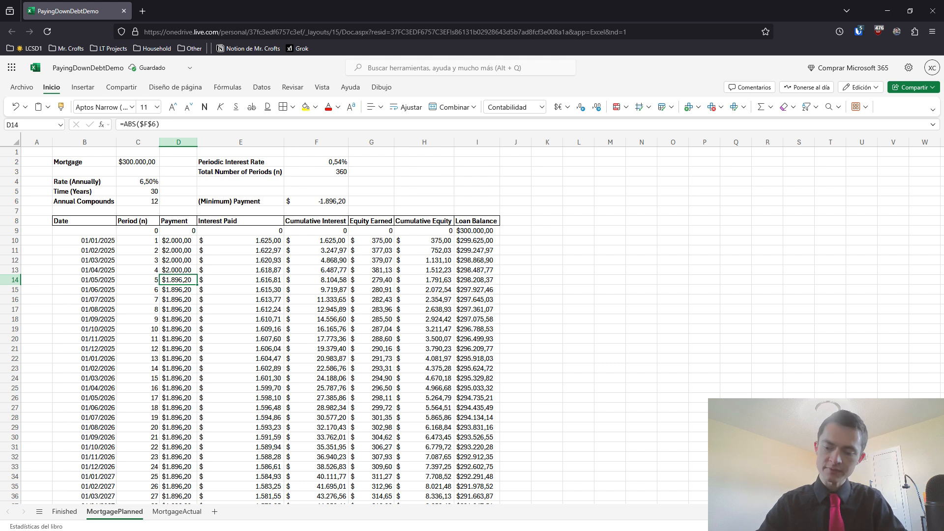
type("20000")
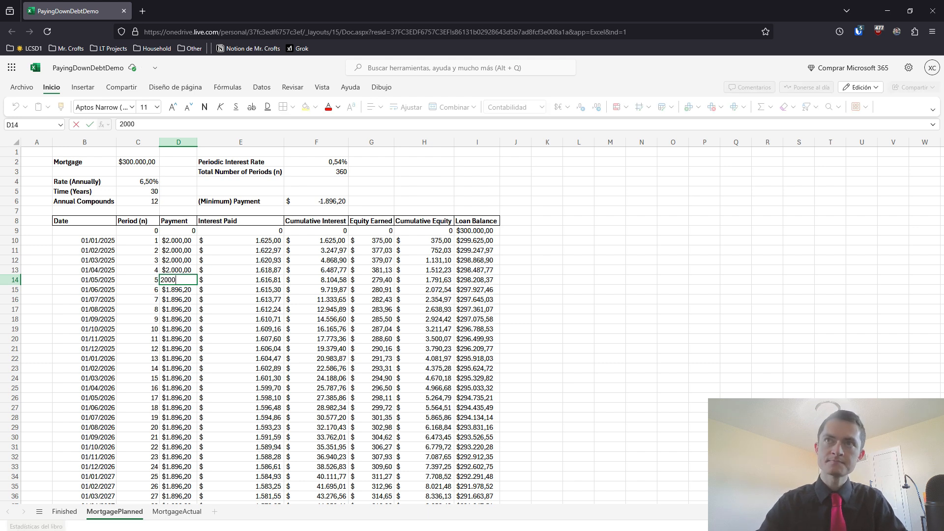
key("BackSpace")
key("Return")
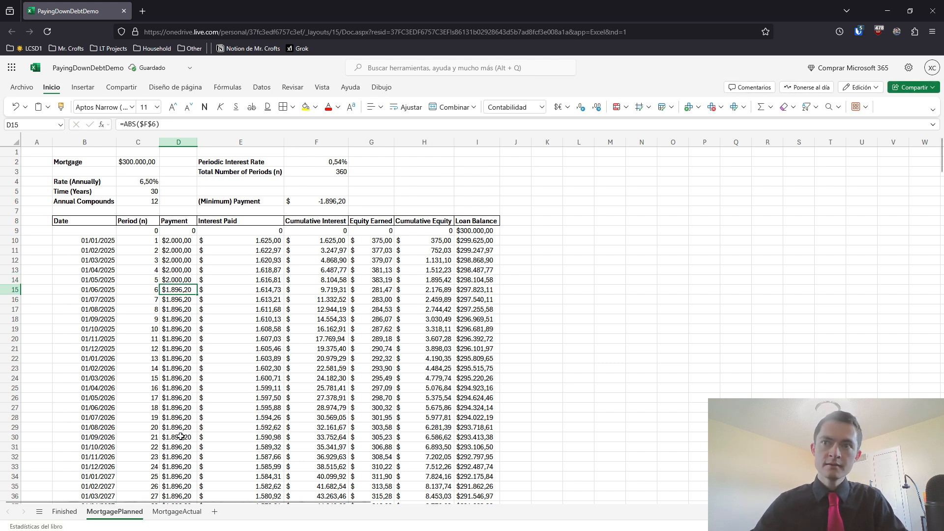
Enter payments of 2000 for periods 1 to 5 (D10:D14) on the MortgageActual sheet
left_click(177, 512)
left_click(181, 240)
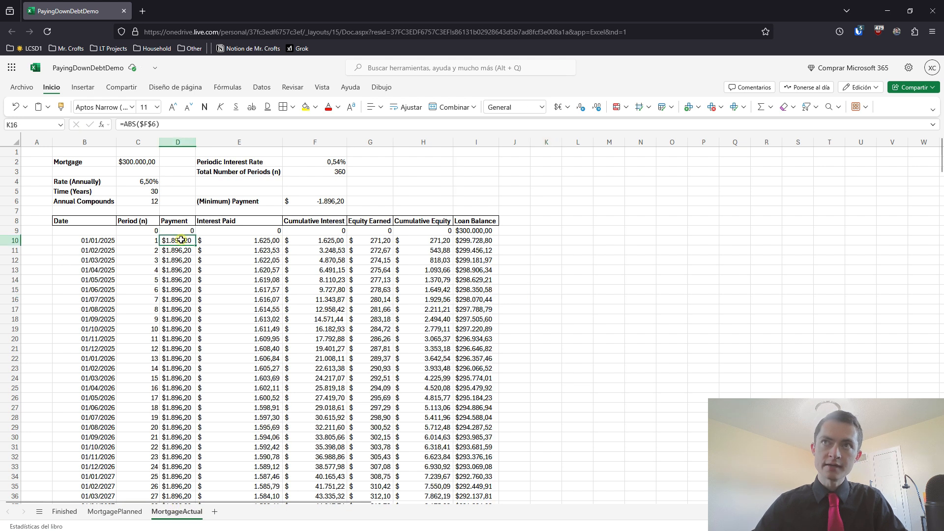
type("20000")
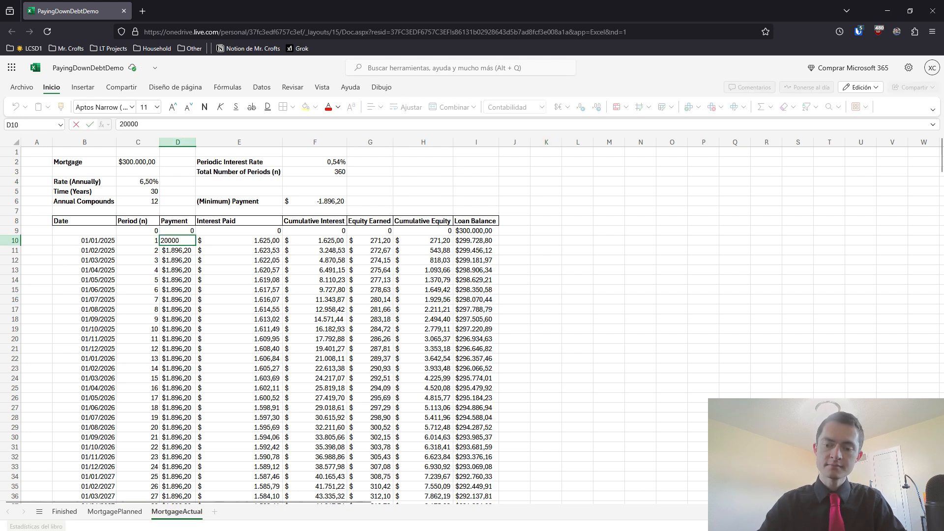
key("BackSpace")
key("Return")
type("2000")
key("Return")
type("2000")
key("Return")
type("2000")
key("Return")
type("2.000")
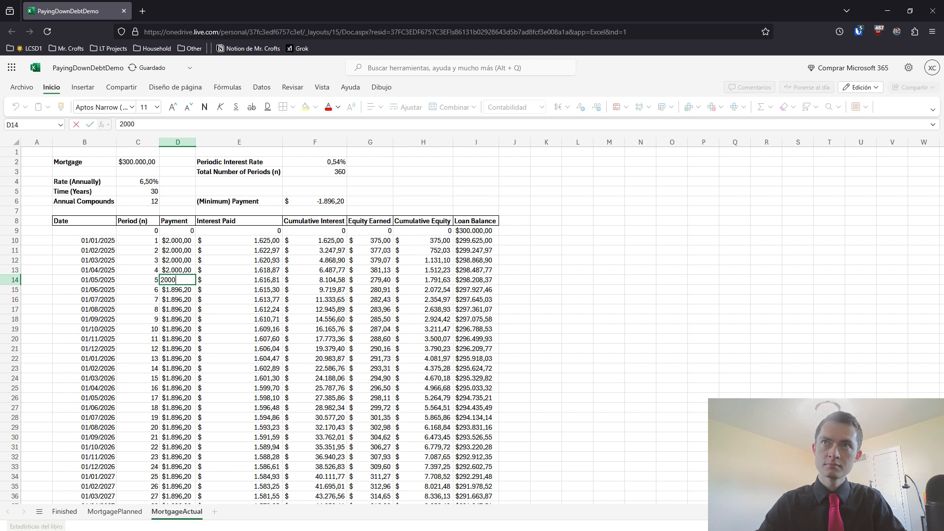
key("Return")
Clear the Payment entries from period 6 to period 360 (D15:D369) on the MortgageActual sheet
key("Delete")
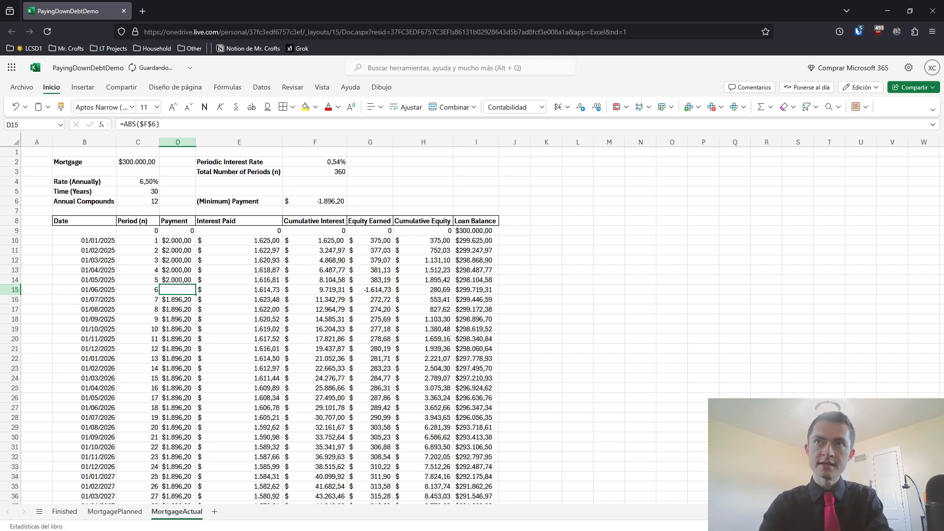
key("Return")
key("Delete")
key("Return")
key("Delete")
key("Return")
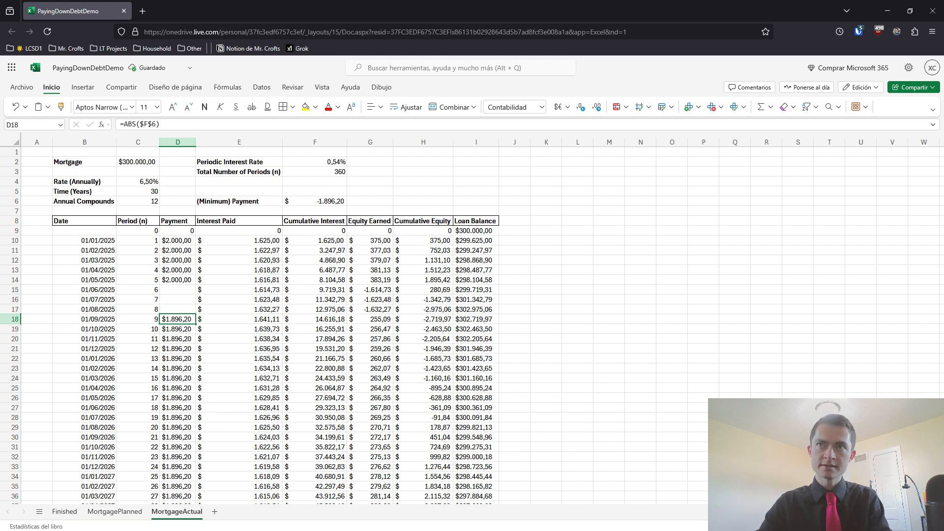
key("ctrl+shift+Down")
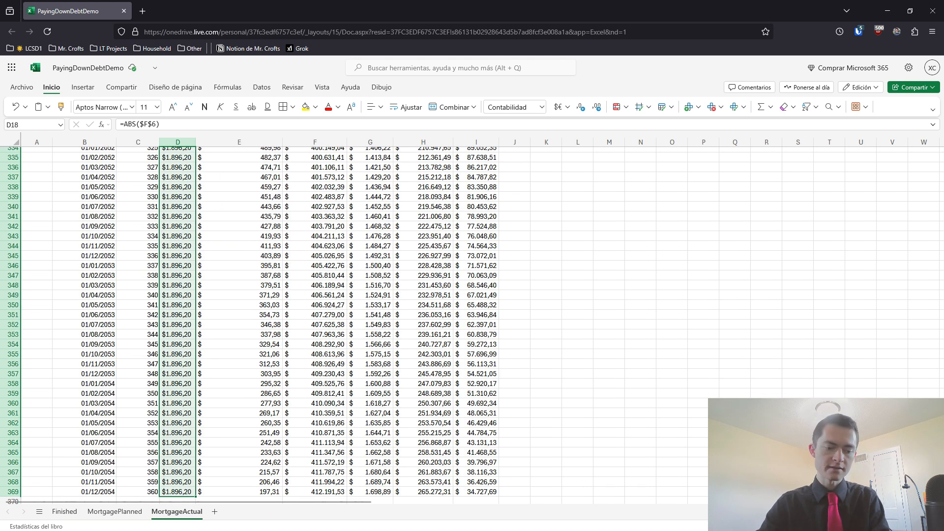
key("Delete")
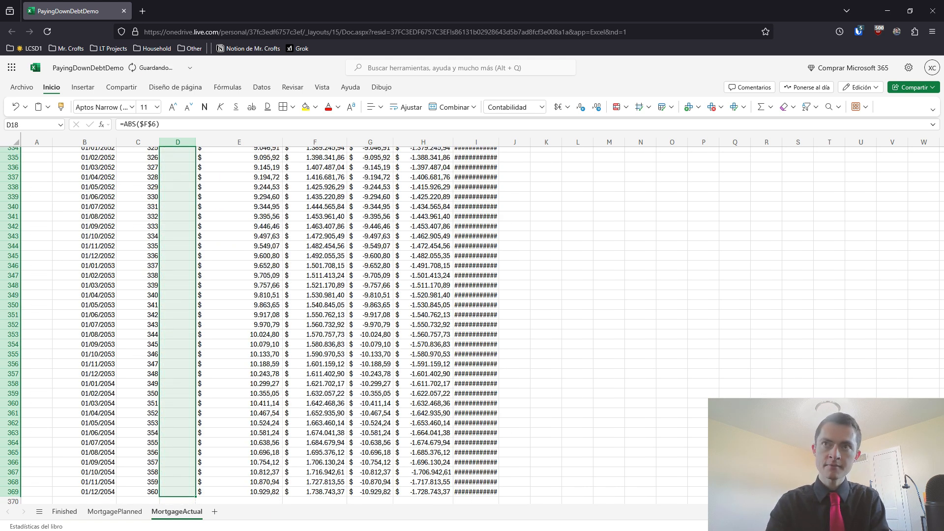
key("Up")
key("Up")
key("Up")
key("Up")
key("Up")
key("Up")
key("Up")
key("Up")
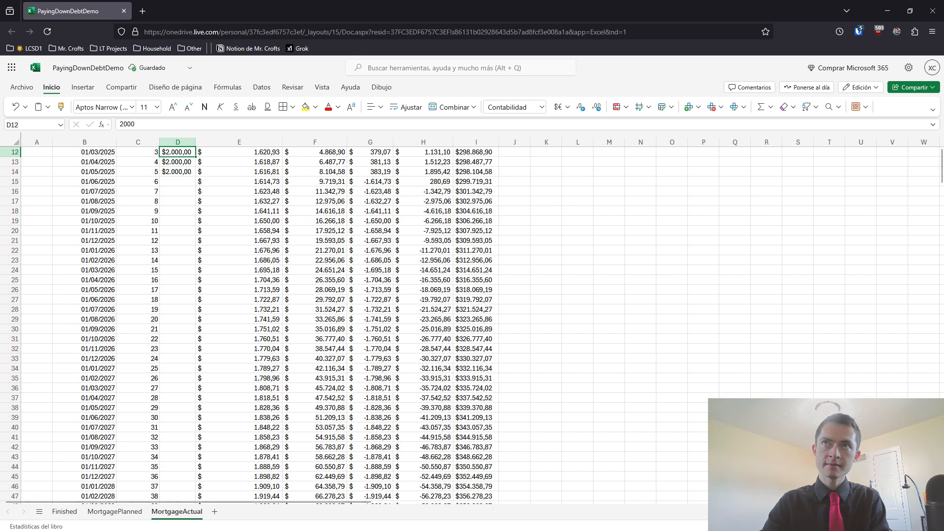
key("Up")
key("Up")
key("Up")
key("Up")
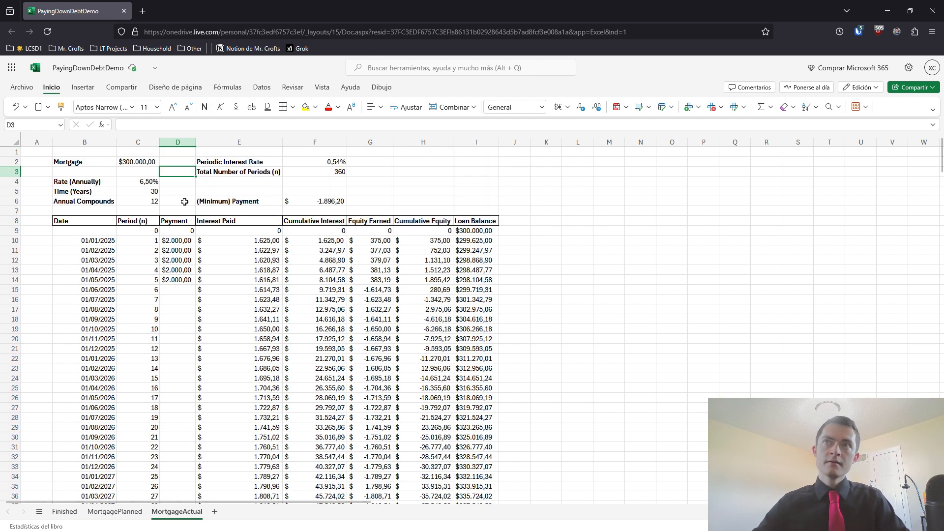
Enter a planned payment of 2500 for period 6 (D15) on the MortgagePlanned sheet
left_click(130, 512)
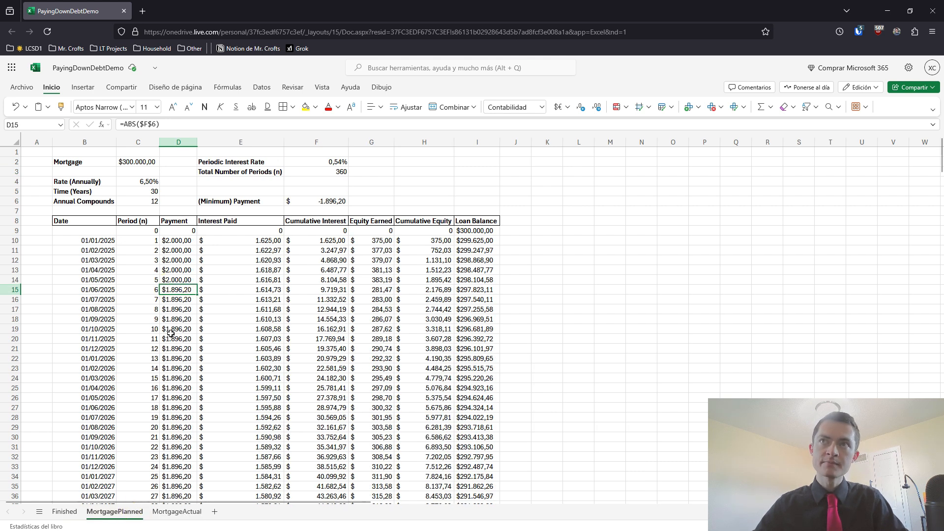
type("2500")
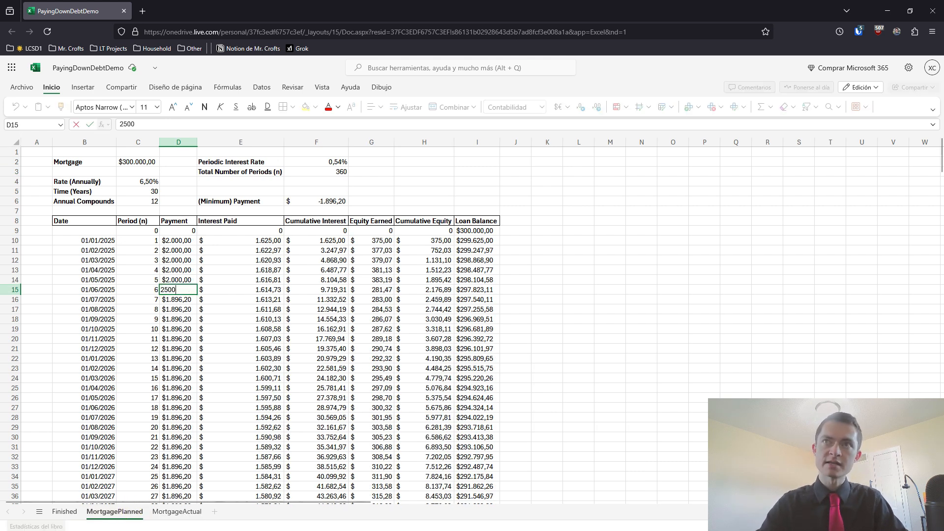
key("Return")
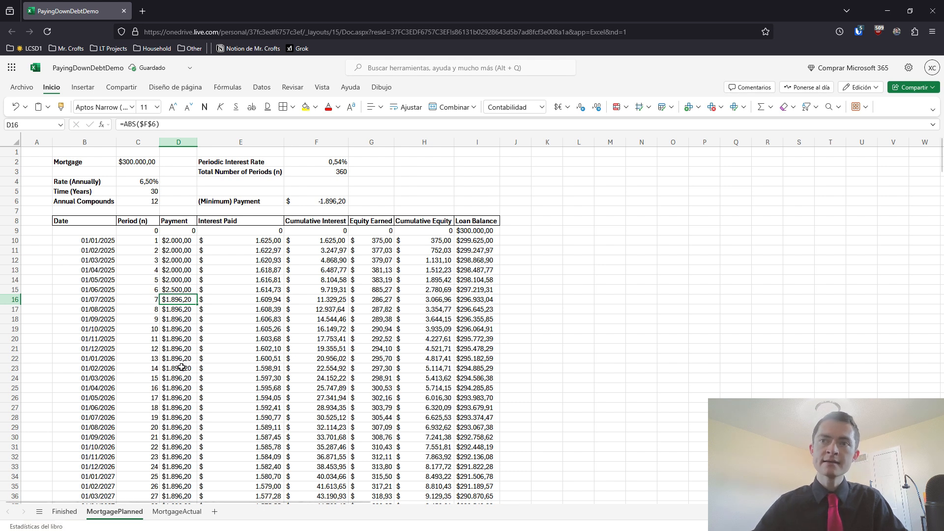
Review the period 1 to 5 payments and period 5 equity and balance on MortgageActual, and the period 6 payment on MortgagePlanned
left_click(172, 512)
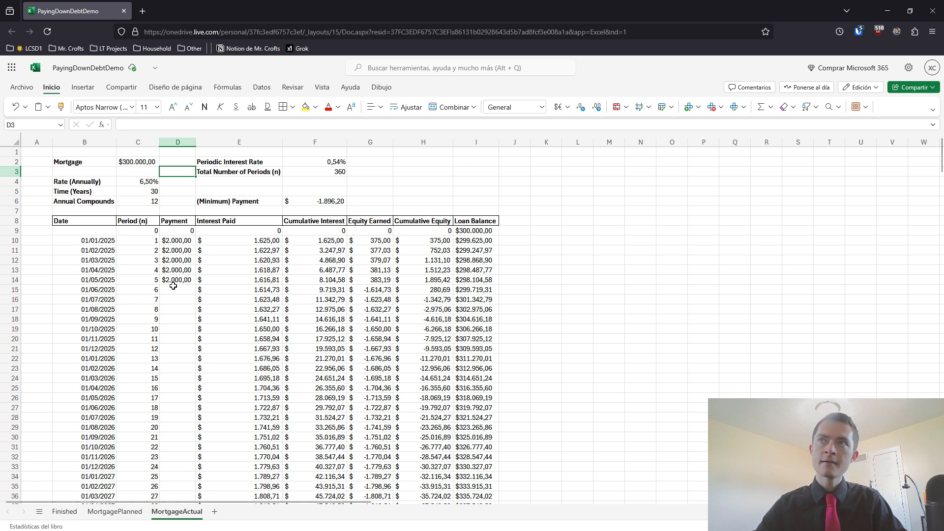
left_click_drag(177, 241, 182, 279)
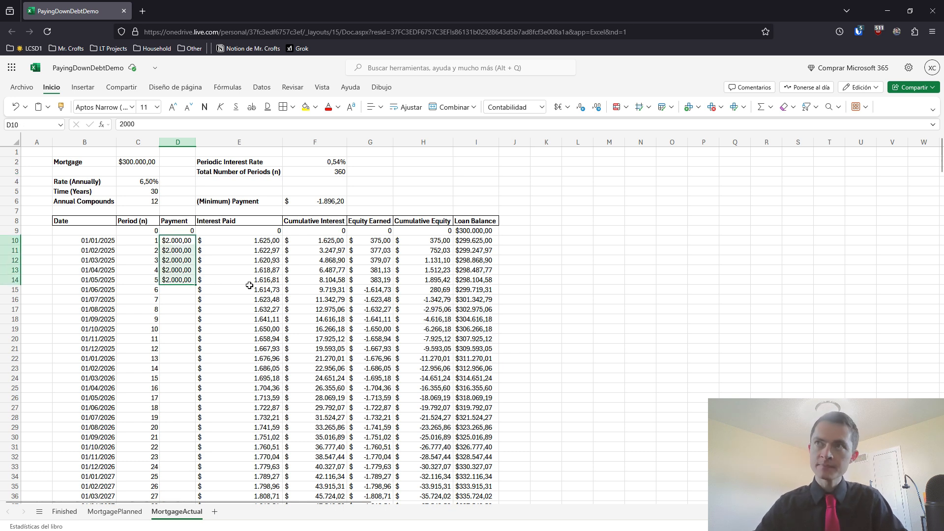
left_click(431, 279)
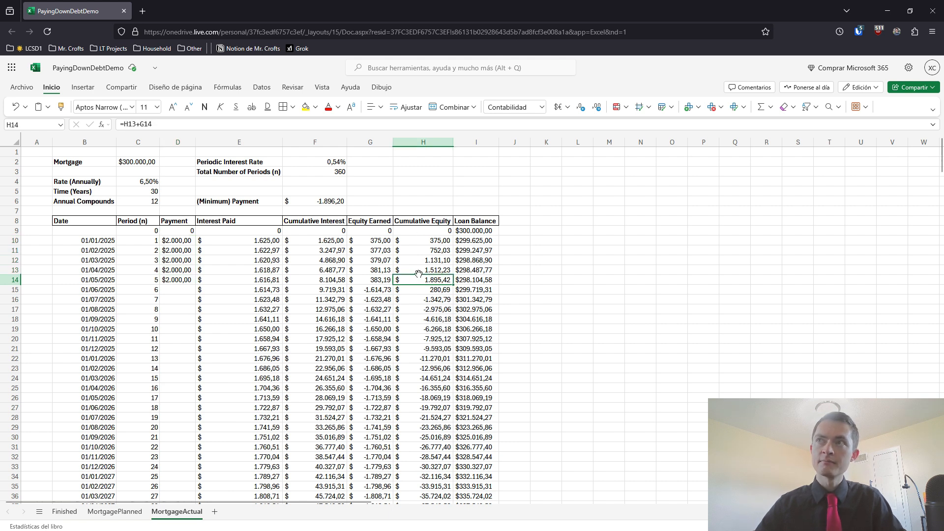
left_click(478, 278)
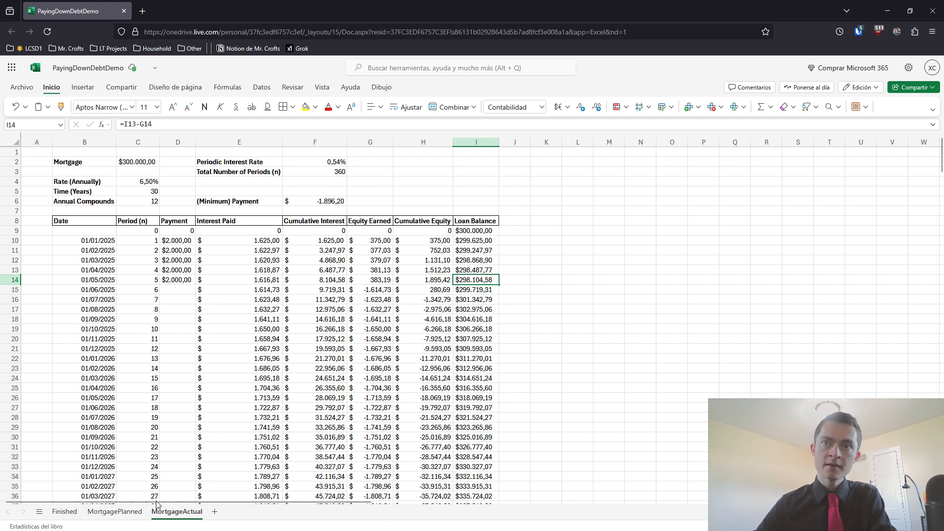
left_click(114, 511)
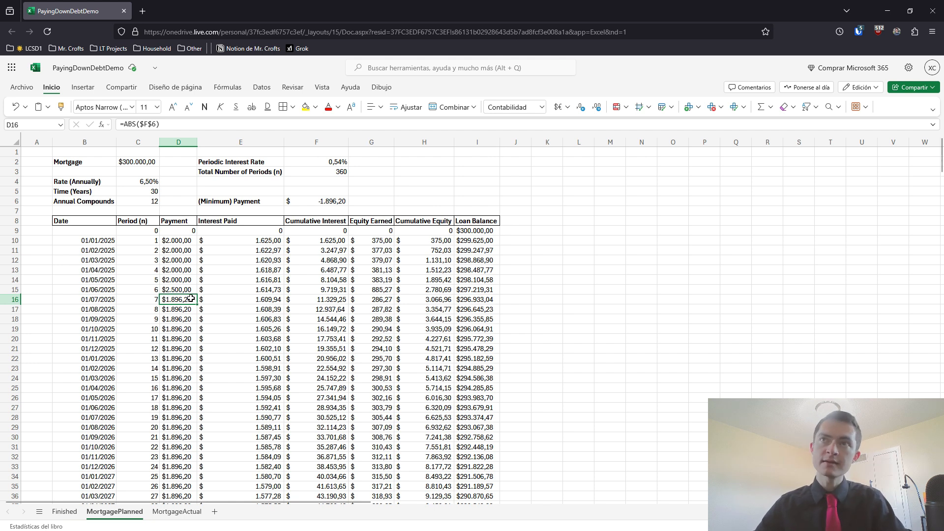
left_click(178, 291)
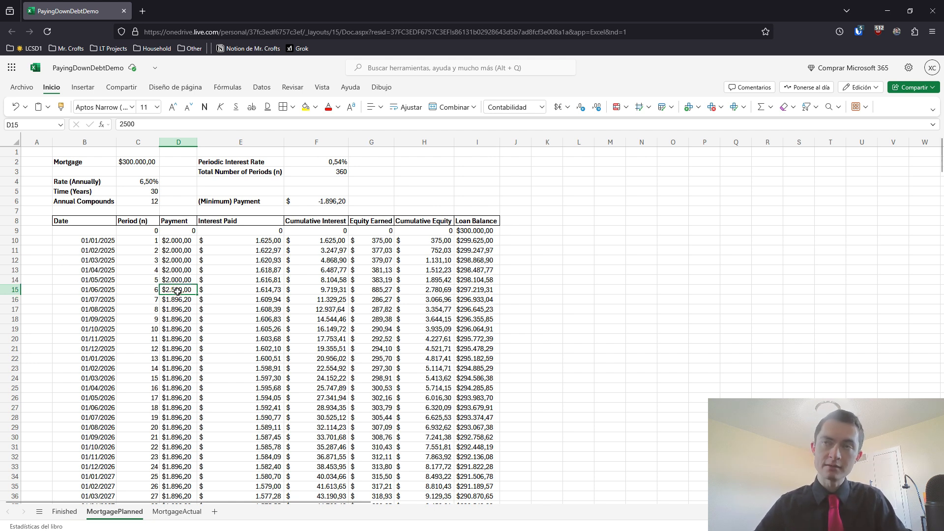